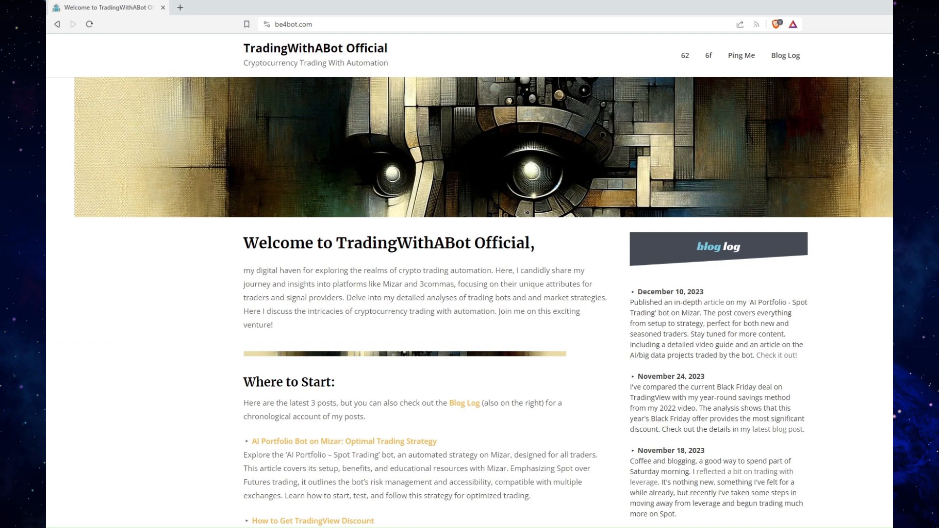
Open the "Dark Side of Leverage" post from the blog's home page and read through the article
scroll(470, 279, down, 2)
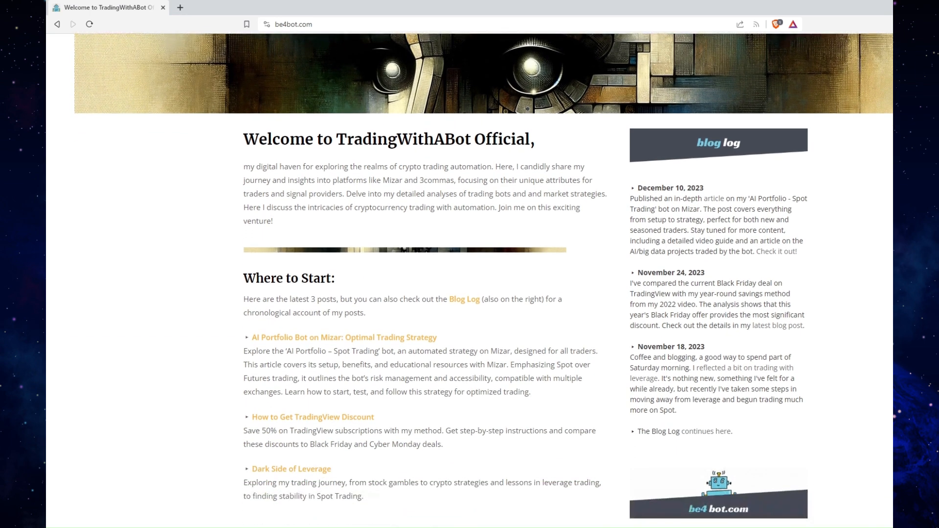
click(330, 470)
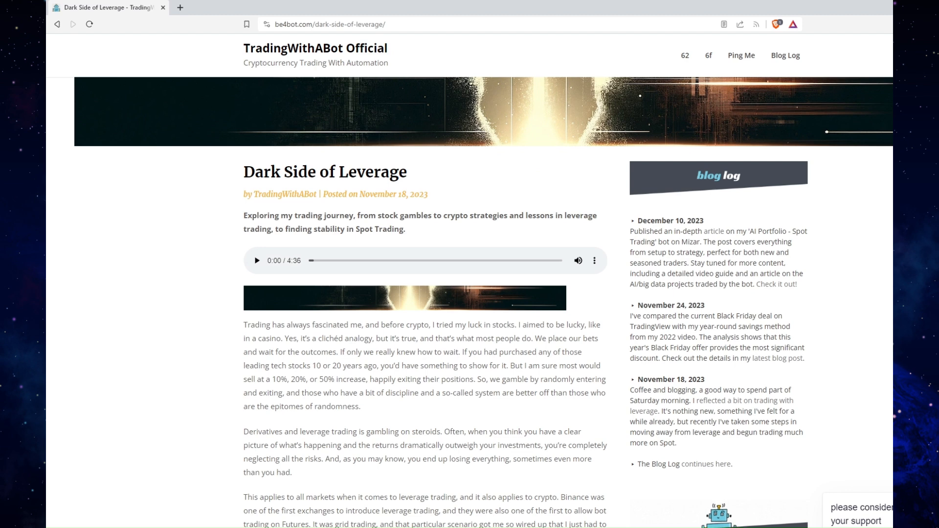
scroll(470, 281, down, 3)
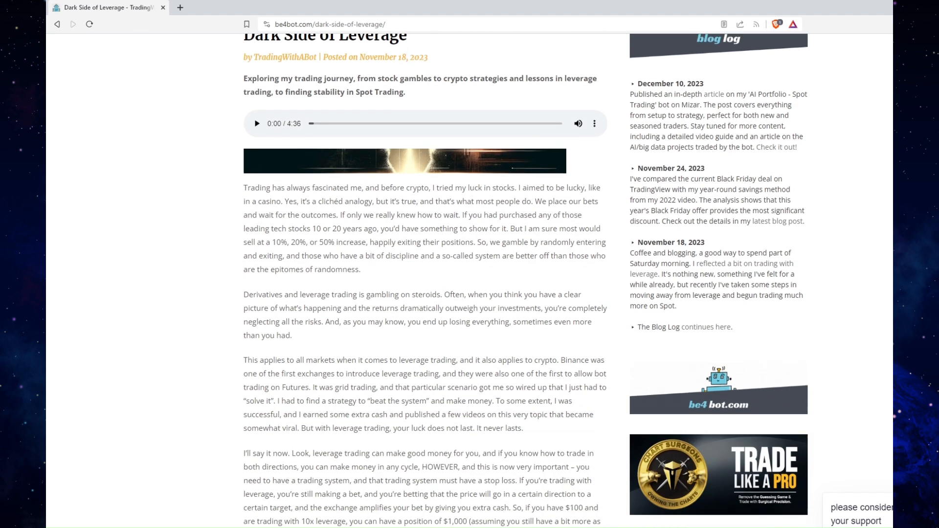
scroll(483, 281, up, 1)
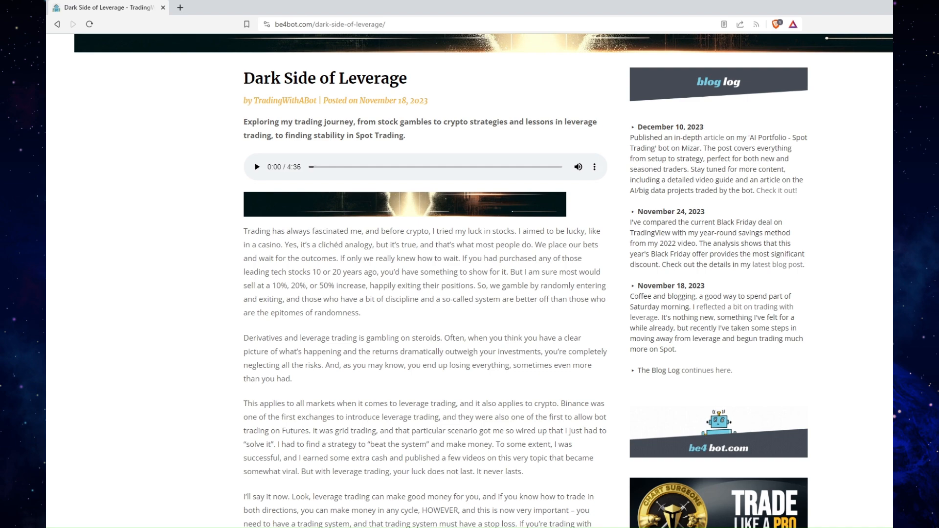
scroll(470, 282, down, 5)
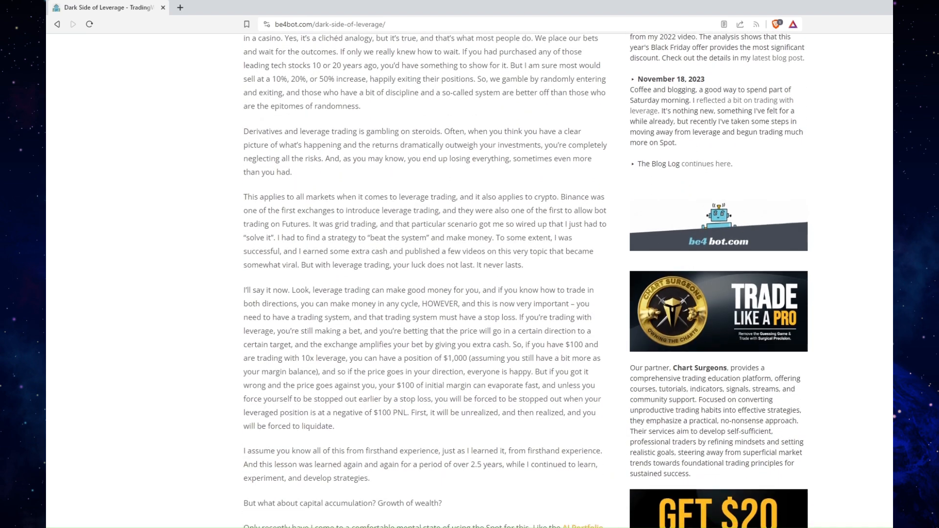
scroll(469, 281, down, 4)
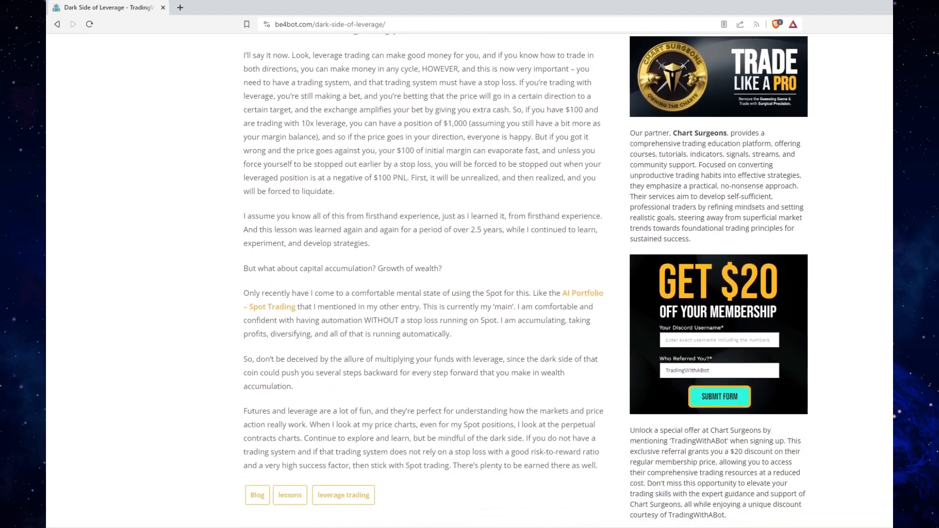
scroll(470, 281, up, 15)
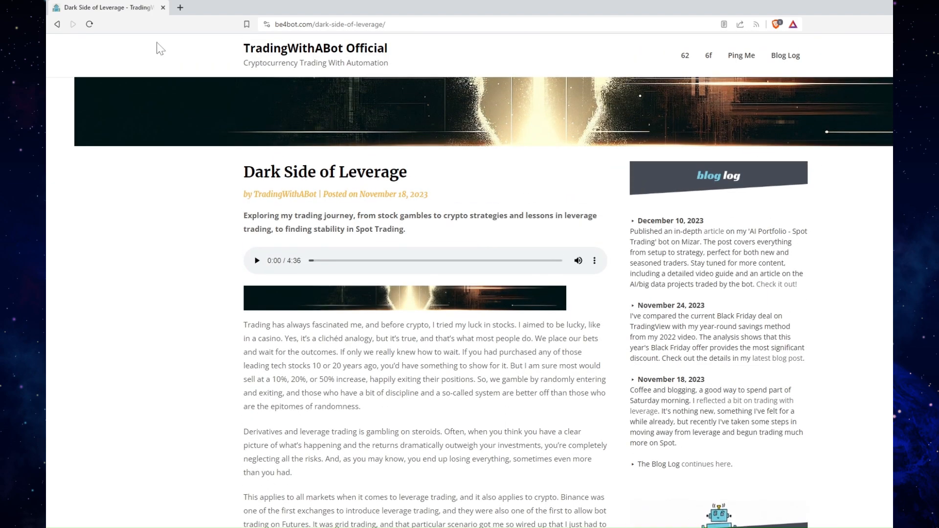
Return to the home page, open the "AI Portfolio Bot on Mizar: Optimal Trading Strategy" post and review its title and setup sections
click(55, 26)
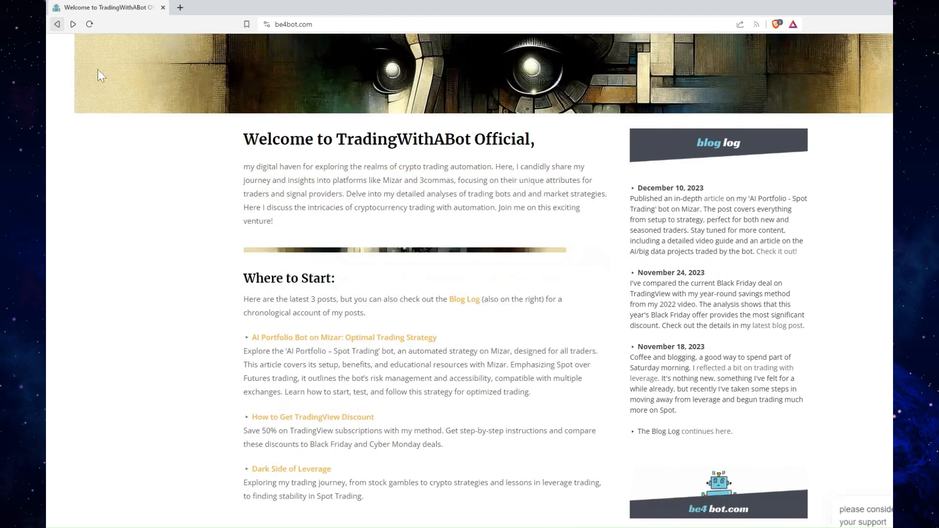
click(299, 339)
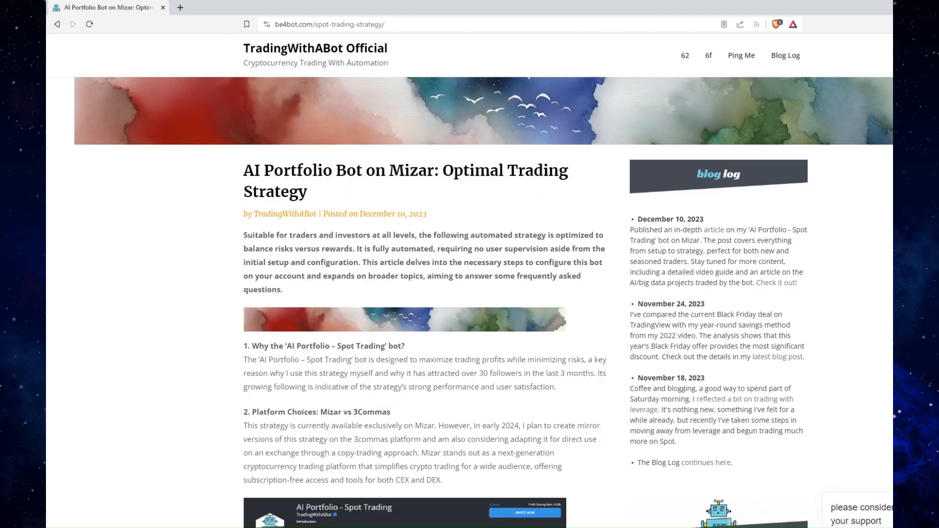
scroll(470, 281, down, 5)
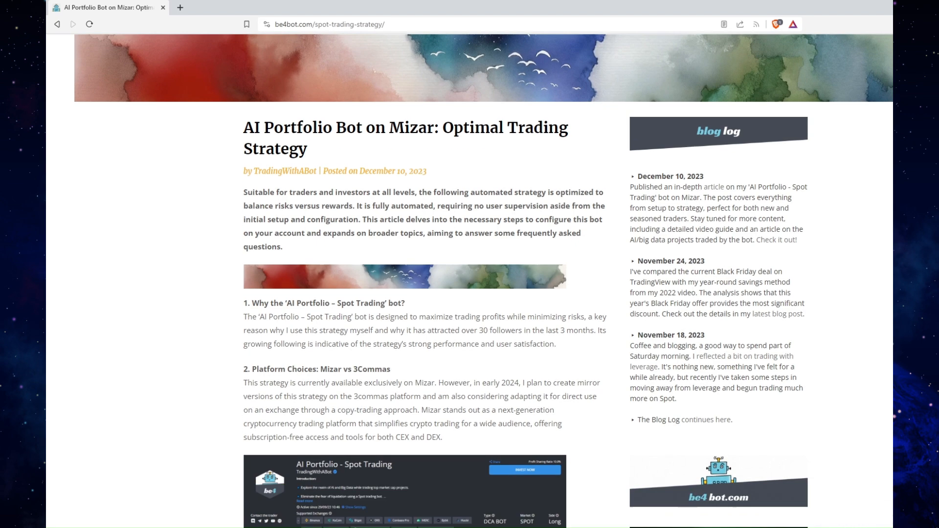
scroll(469, 282, down, 4)
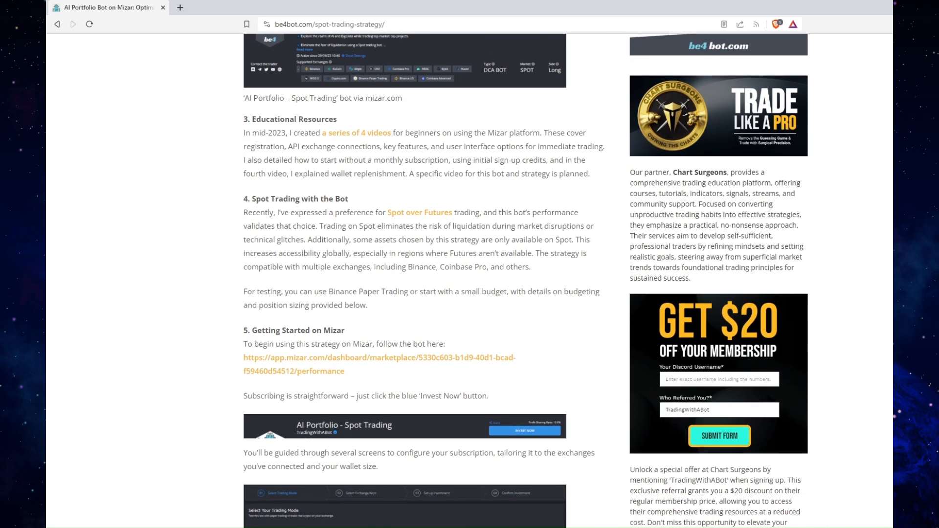
scroll(470, 282, down, 15)
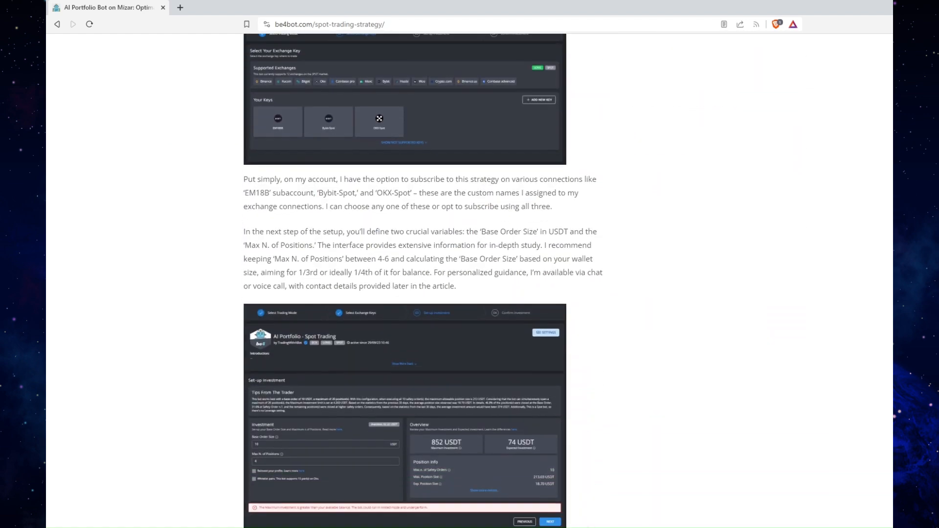
scroll(469, 281, down, 11)
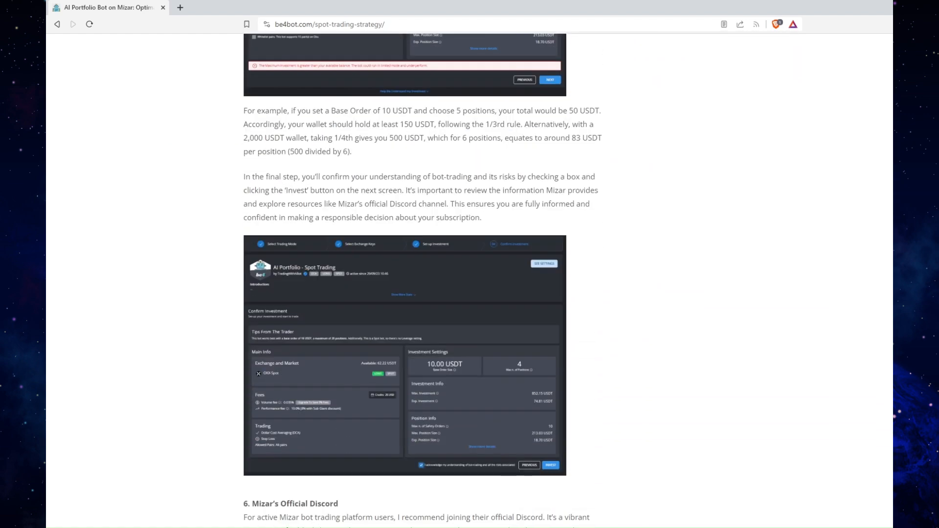
scroll(470, 282, down, 2)
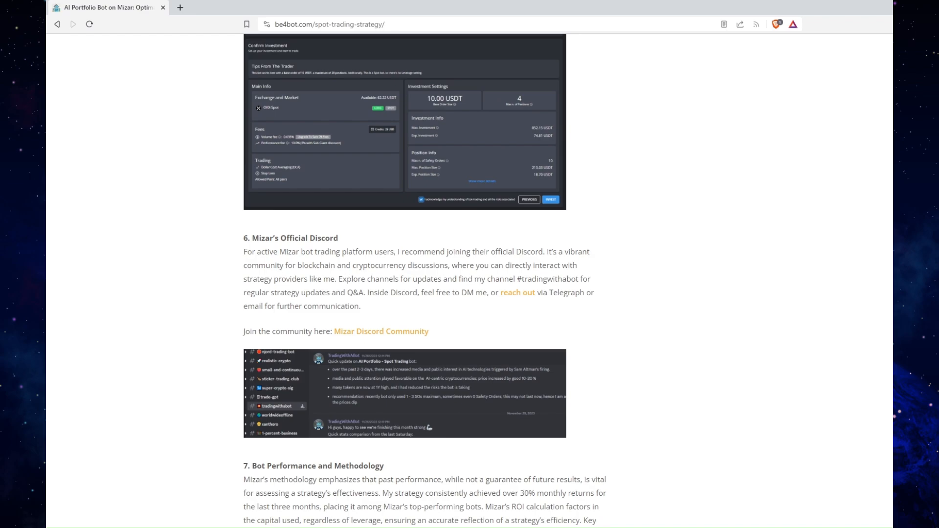
scroll(469, 281, up, 20)
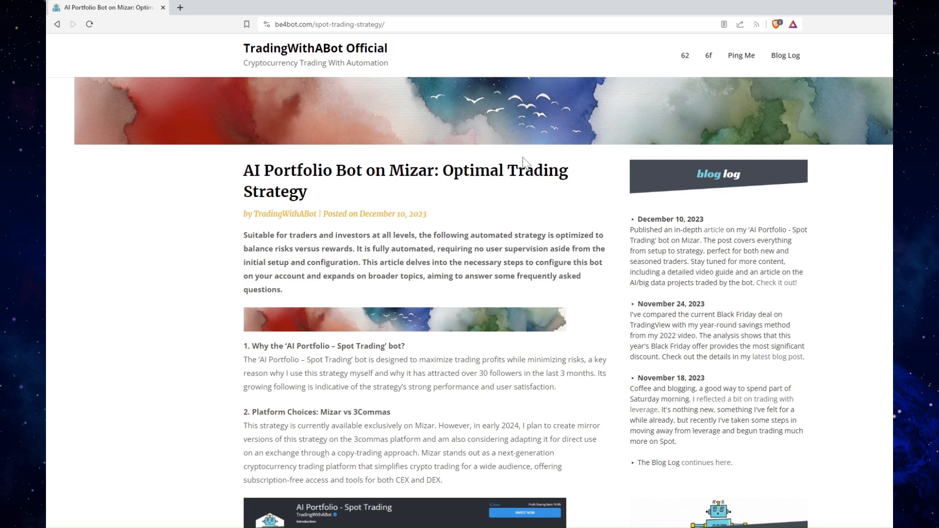
mouse_move(243, 172)
mouse_down()
mouse_move(271, 171)
mouse_move(244, 179)
mouse_up()
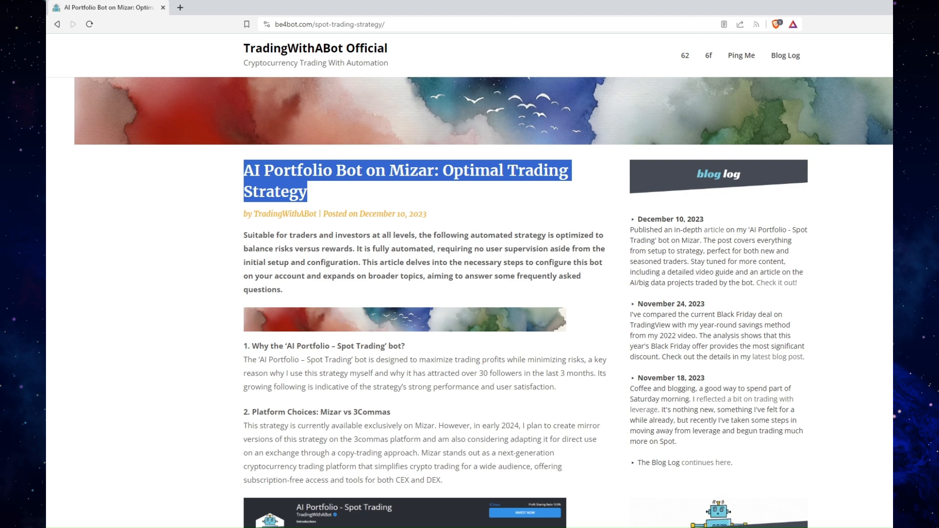
click(410, 201)
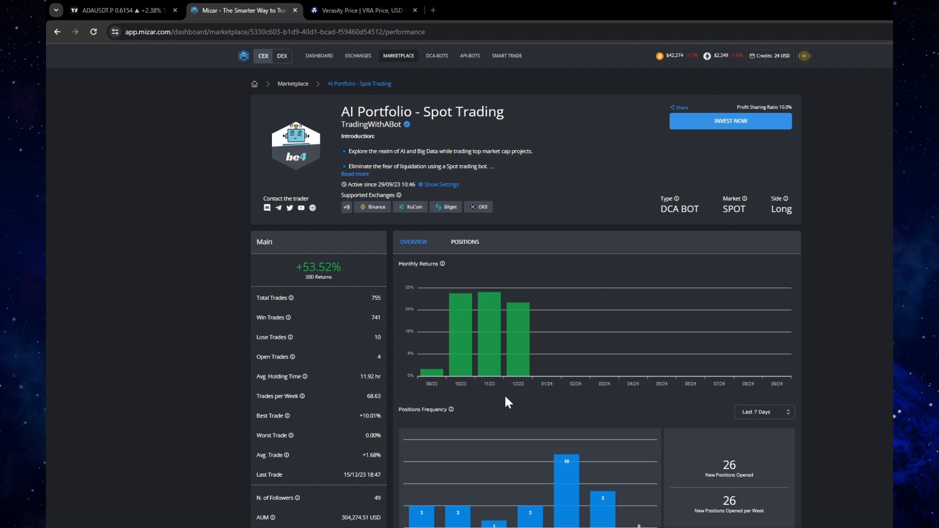
Switch to the TradingView chart and examine the daily ADAUSDT price history over the past year
click(121, 9)
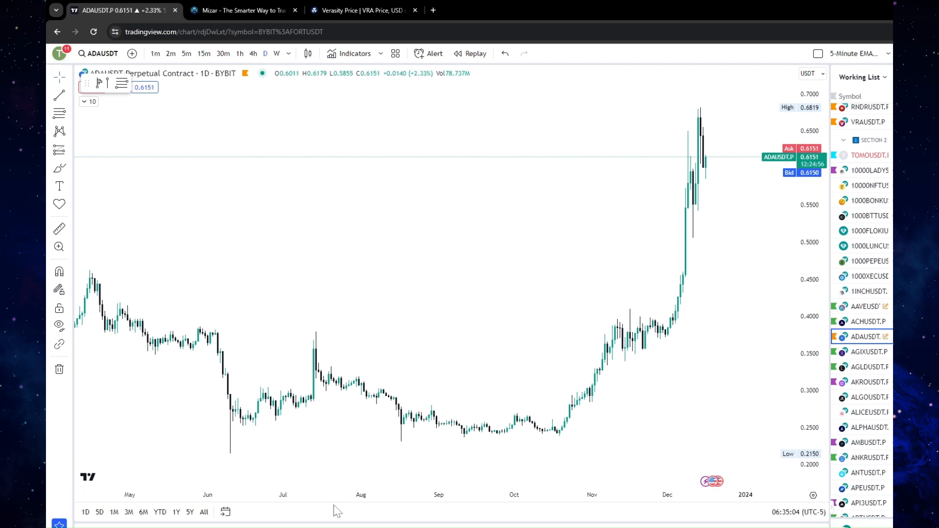
drag(332, 496, 485, 513)
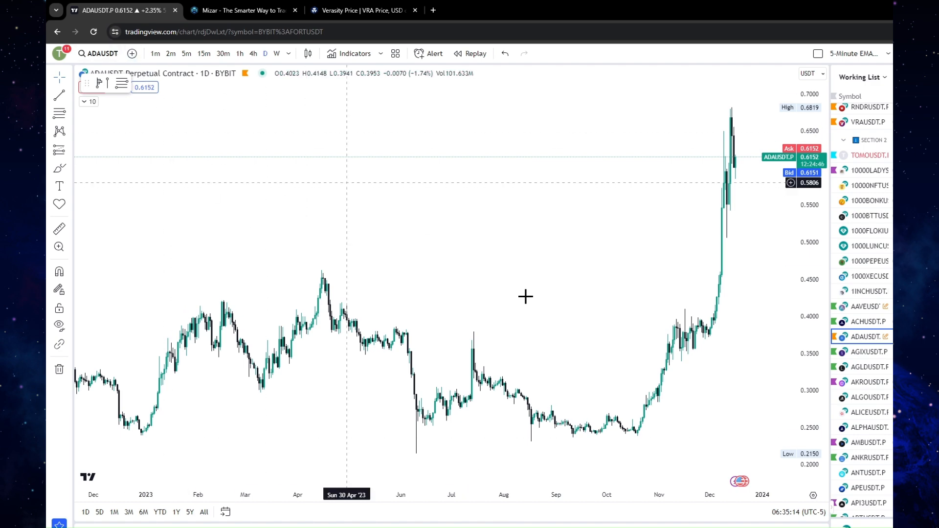
drag(546, 499, 612, 499)
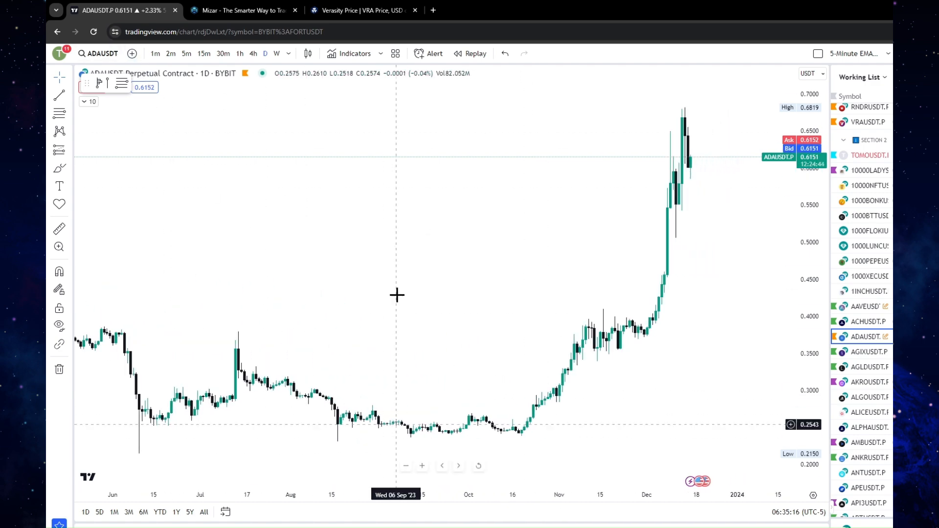
drag(386, 274, 478, 256)
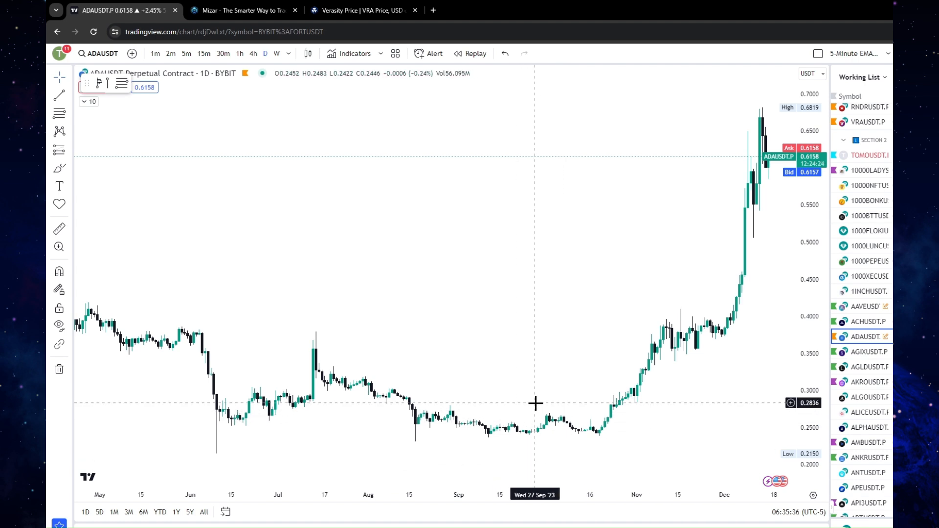
click(58, 85)
click(57, 85)
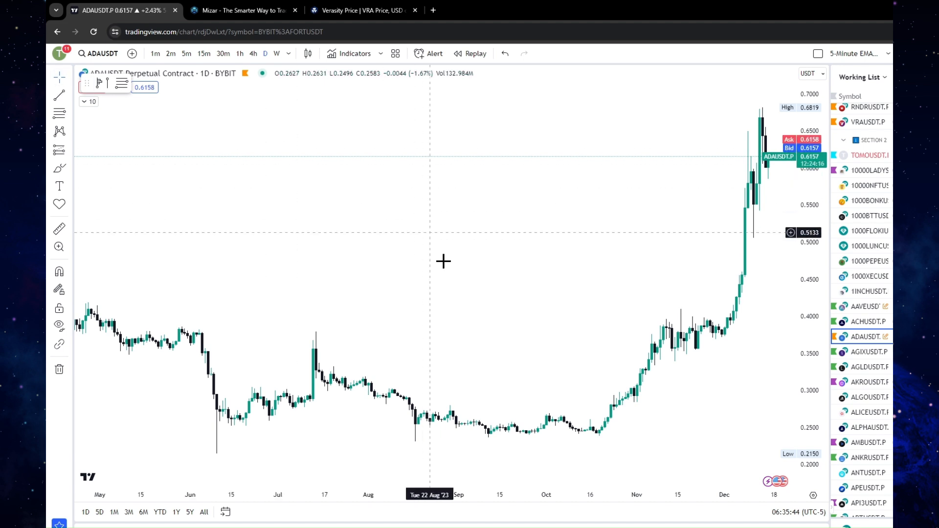
drag(693, 166, 622, 161)
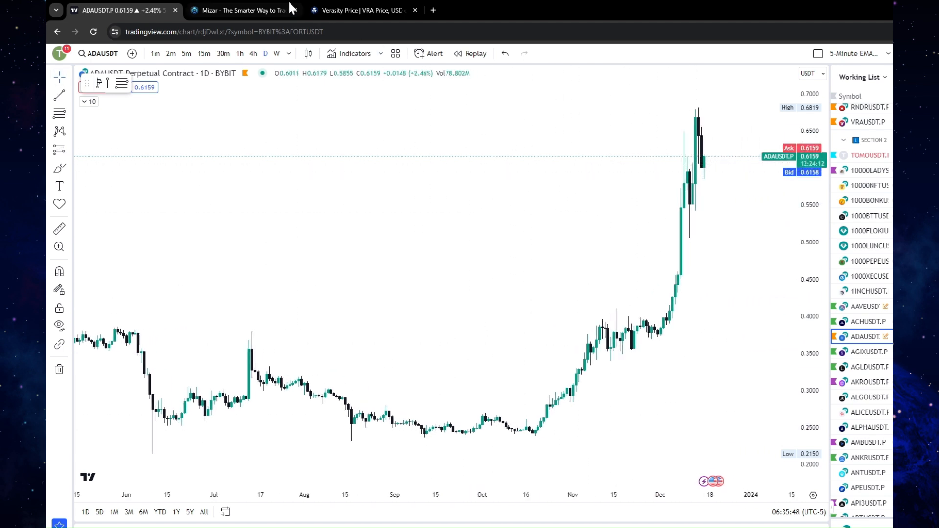
Switch to Mizar, open the bot marketplace sorted by Highest Returns, and load more strategies
click(258, 6)
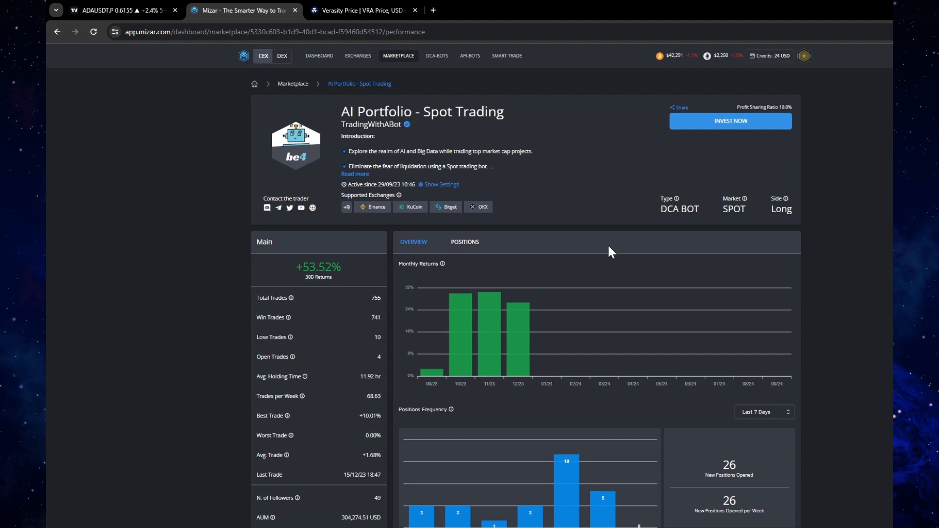
click(393, 57)
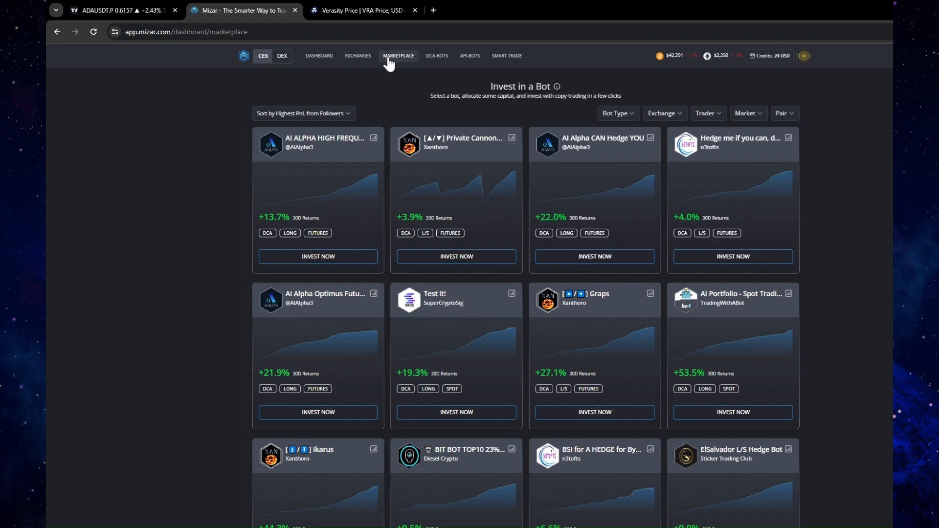
click(321, 117)
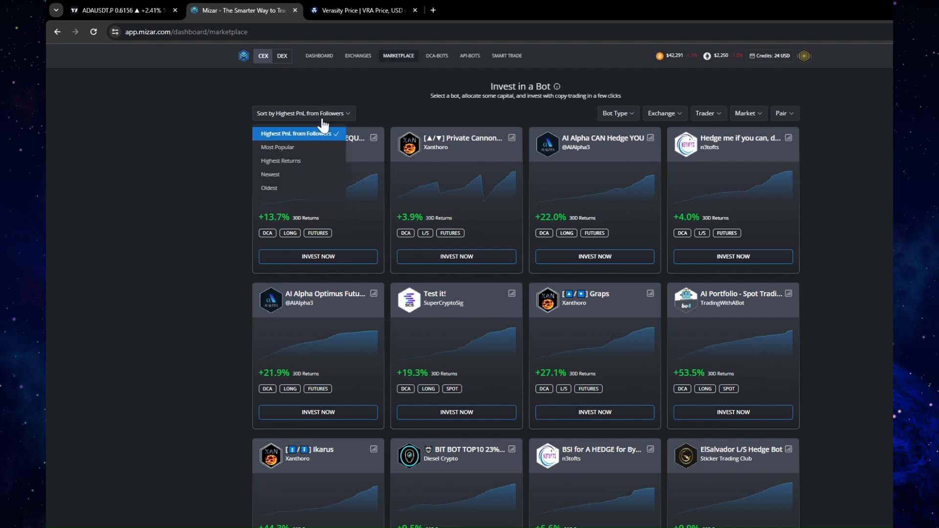
click(295, 160)
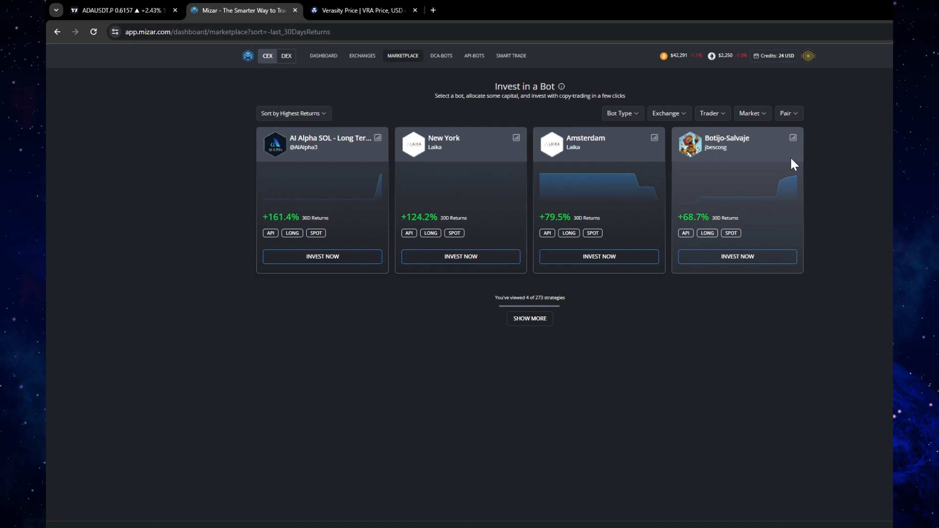
click(548, 319)
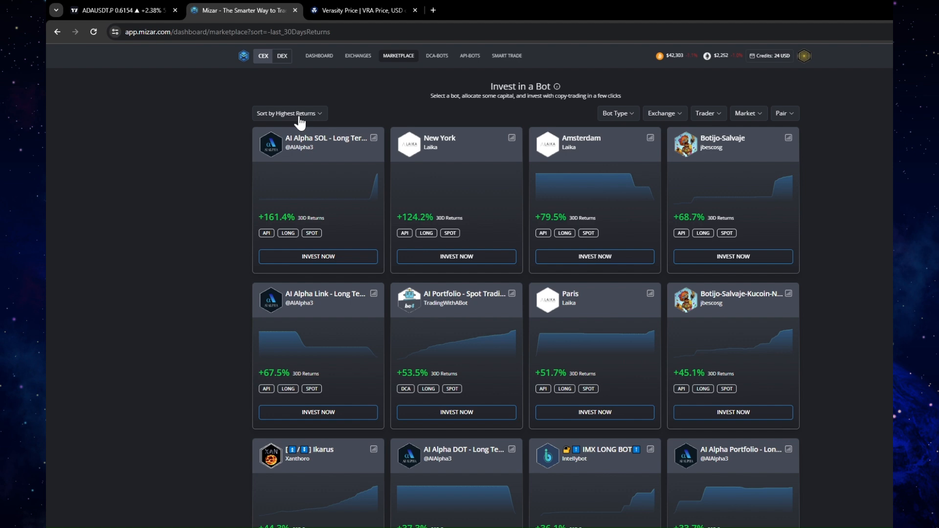
Sort the marketplace bots by Oldest and compare their returns with the ADAUSDT chart in TradingView
click(300, 118)
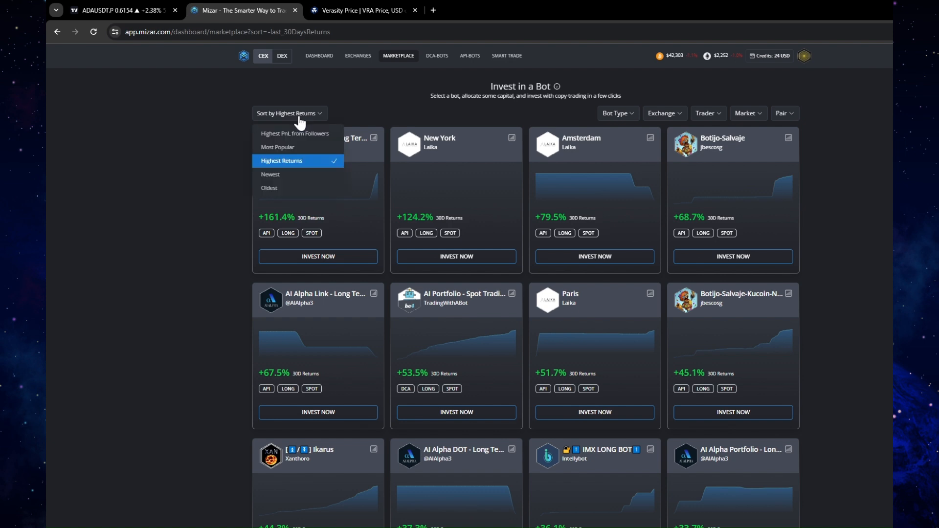
click(306, 186)
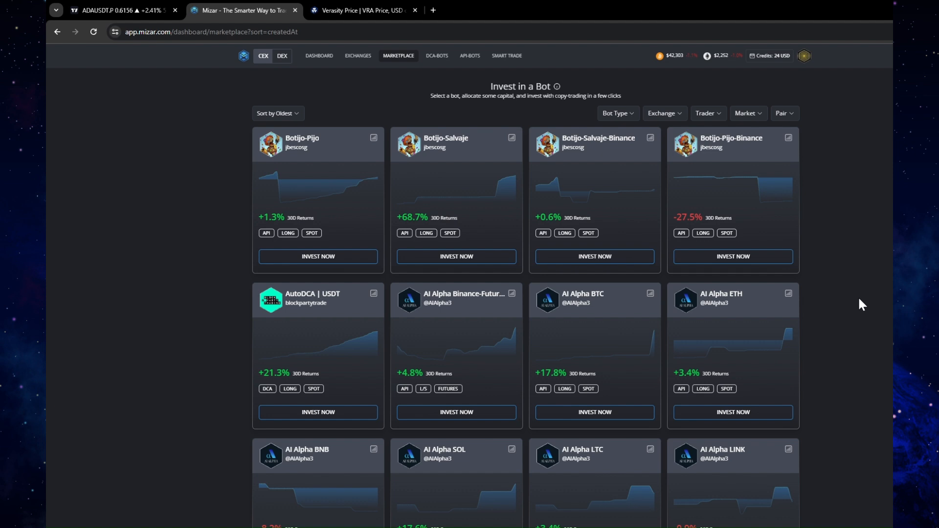
click(123, 10)
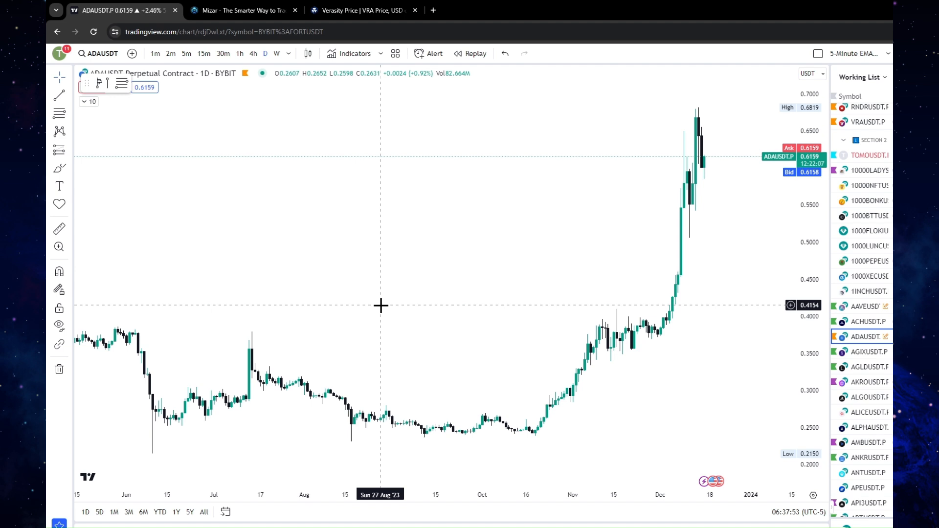
click(249, 9)
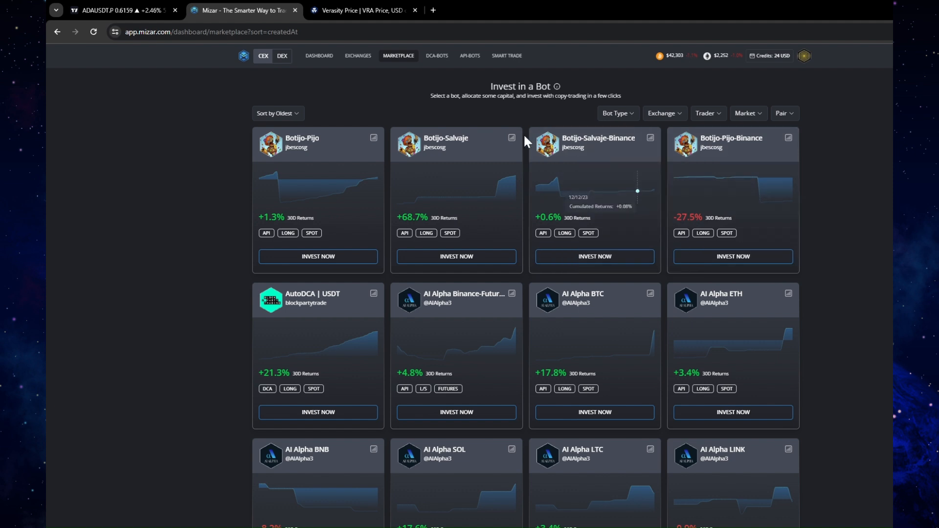
Sort the marketplace bots by Highest Returns again and open the AI Portfolio - Spot Trading bot's performance page
click(295, 114)
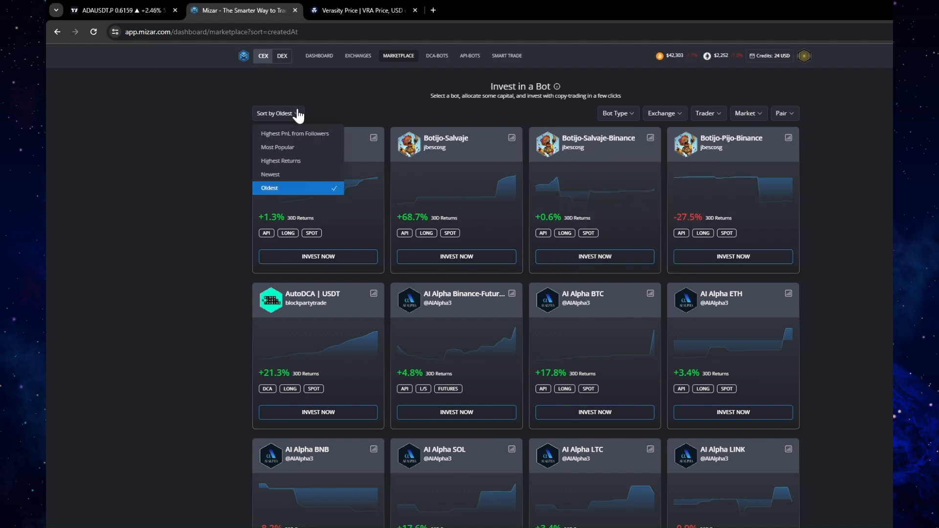
click(310, 161)
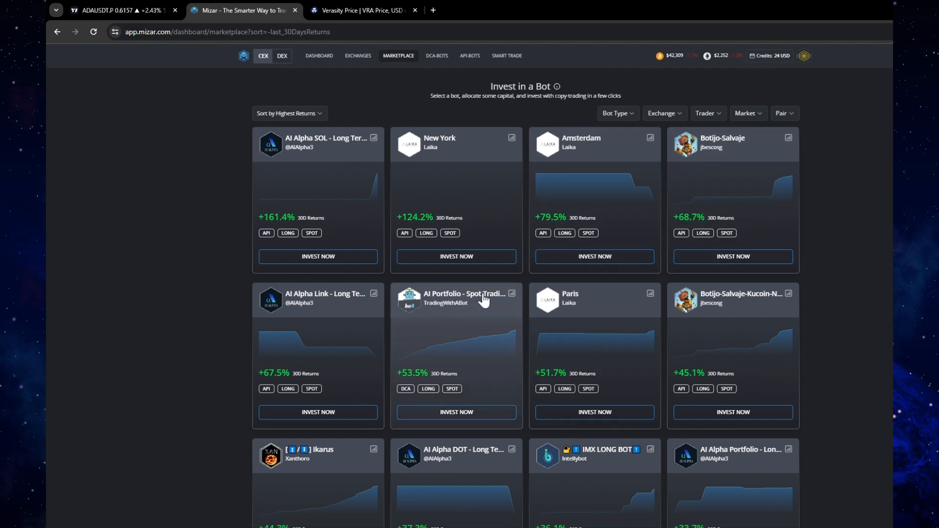
click(508, 298)
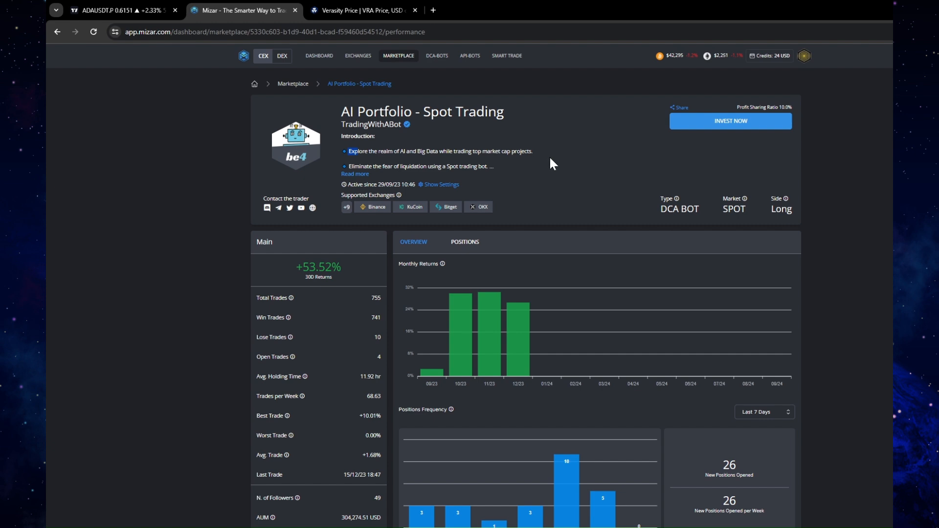
Highlight the AI Portfolio name in the bot's title, then switch to Crypto.com and examine Verasity's 3M price chart and categories
drag(411, 111, 341, 112)
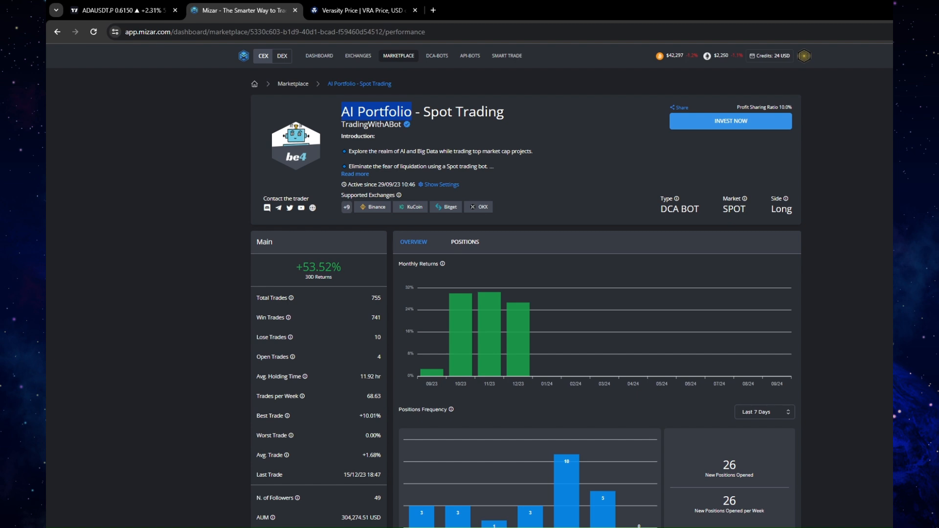
click(410, 113)
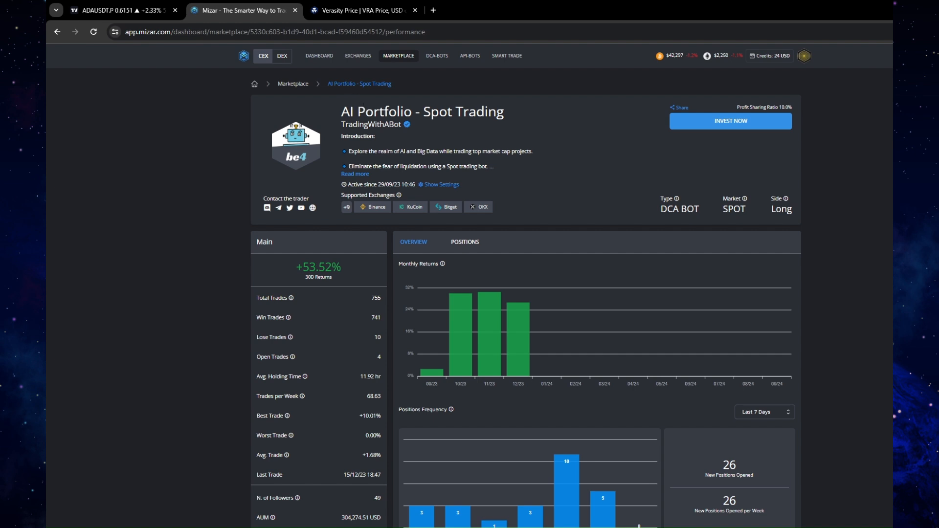
click(334, 11)
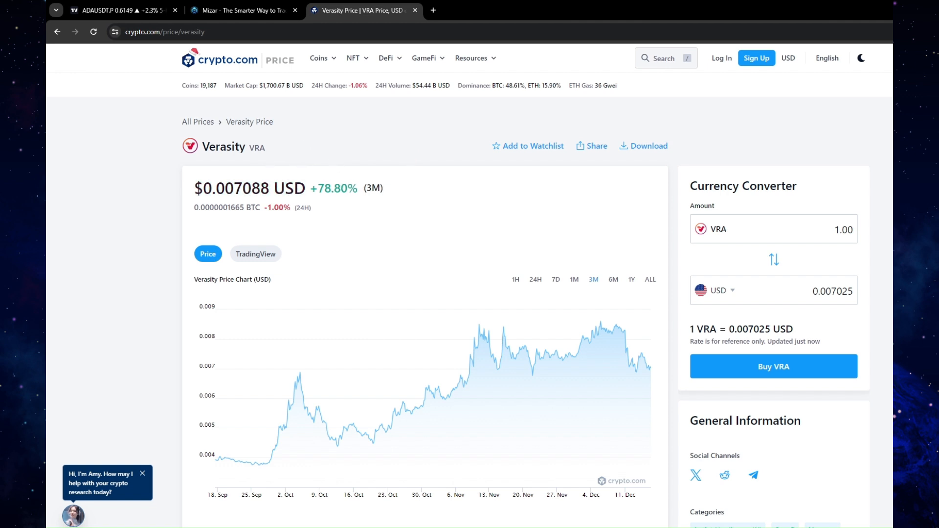
scroll(410, 198, down, 3)
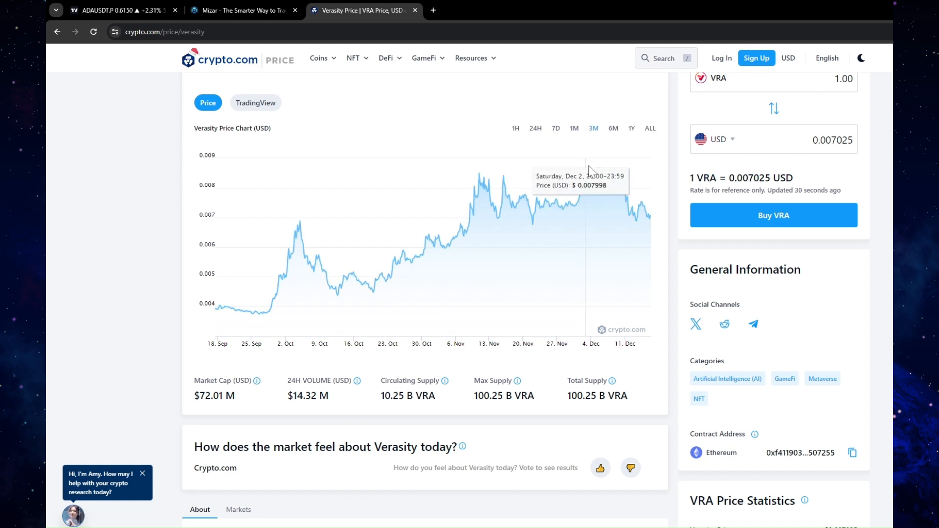
drag(728, 359, 683, 359)
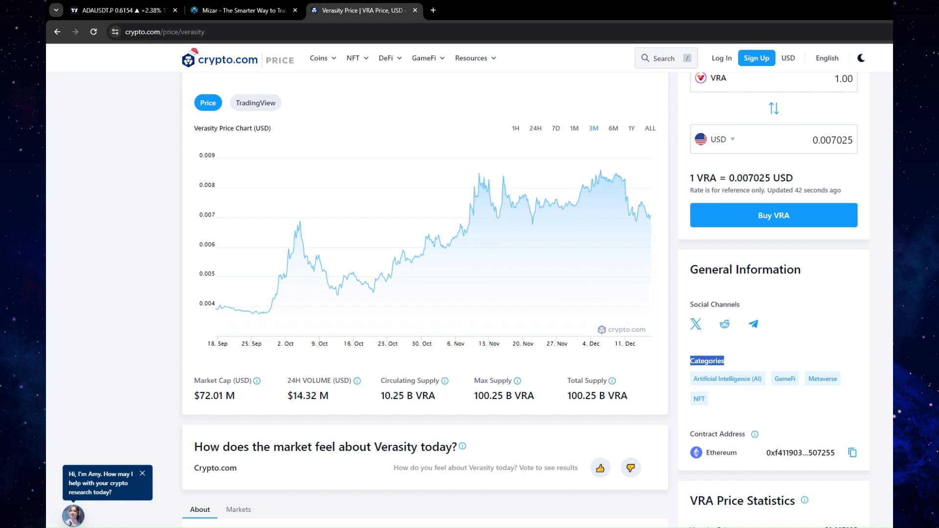
Read Verasity's description, price statistics and resources on Crypto.com, and return to its price chart
scroll(424, 294, down, 7)
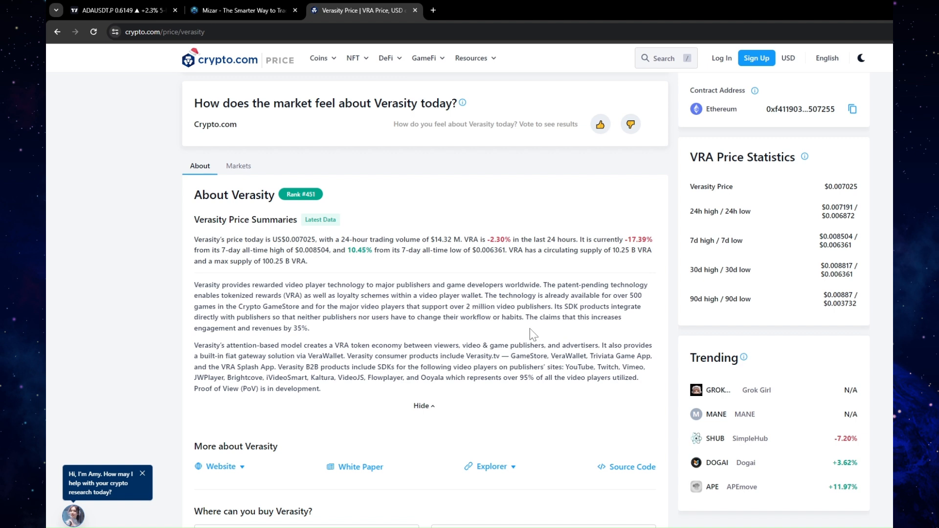
scroll(533, 335, down, 3)
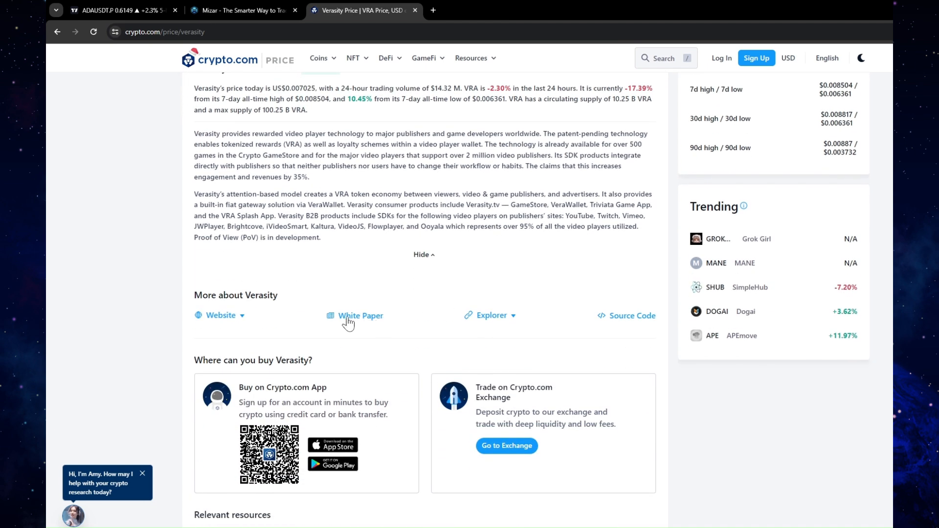
scroll(636, 338, down, 2)
scroll(636, 337, down, 2)
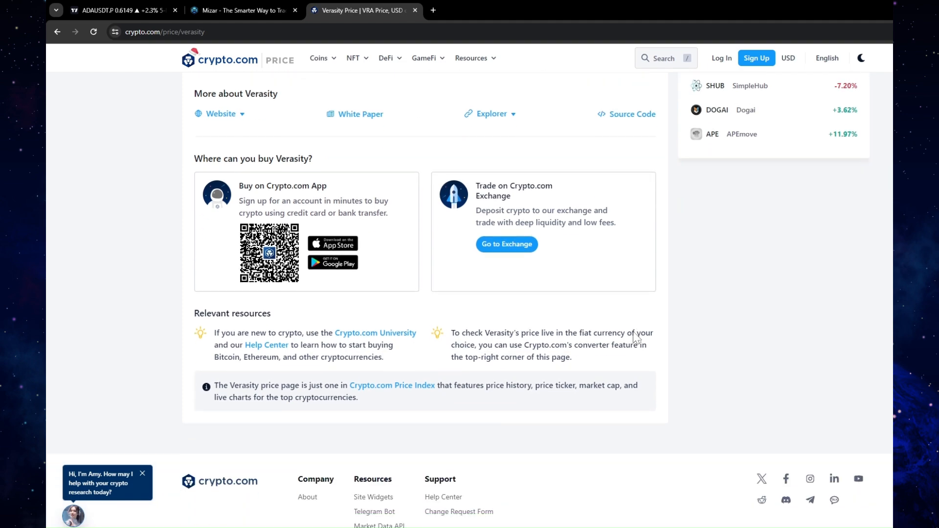
scroll(635, 338, up, 7)
scroll(635, 337, up, 3)
scroll(636, 337, down, 2)
scroll(635, 338, up, 7)
scroll(636, 337, down, 2)
scroll(636, 338, up, 3)
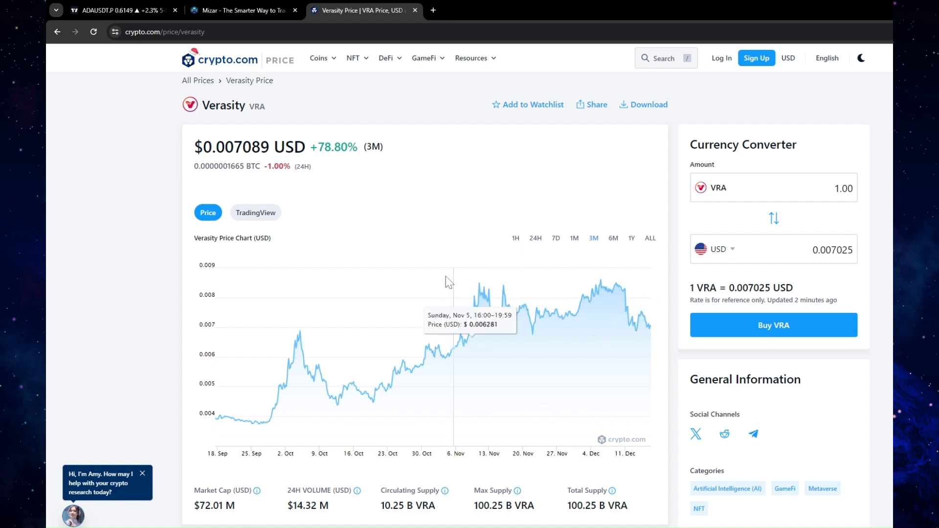
Switch to Mizar, view the AI Portfolio bot's open positions, and expand its full list of supported exchanges
click(255, 11)
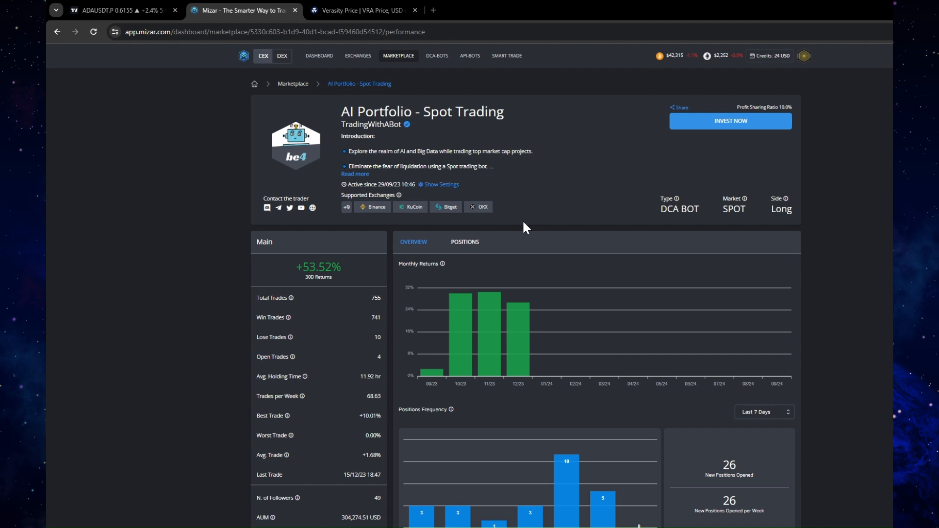
click(476, 241)
scroll(636, 231, down, 1)
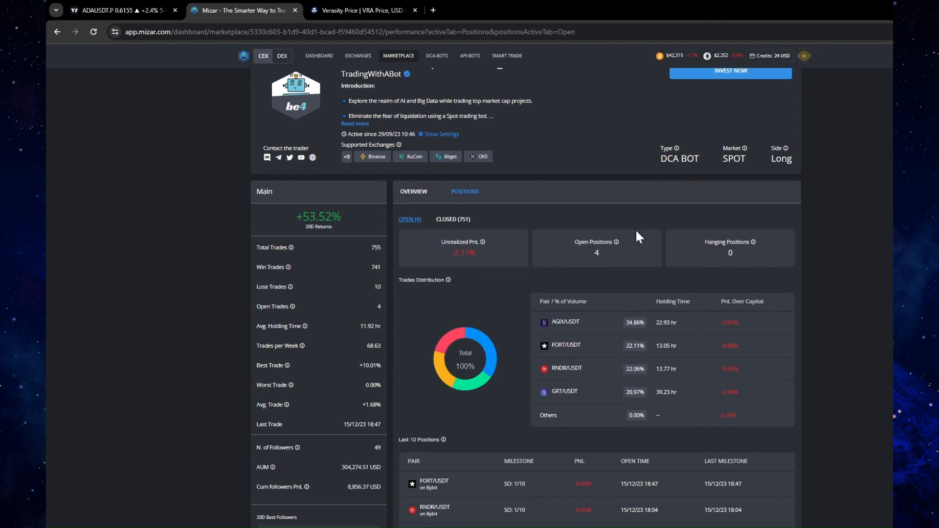
click(346, 157)
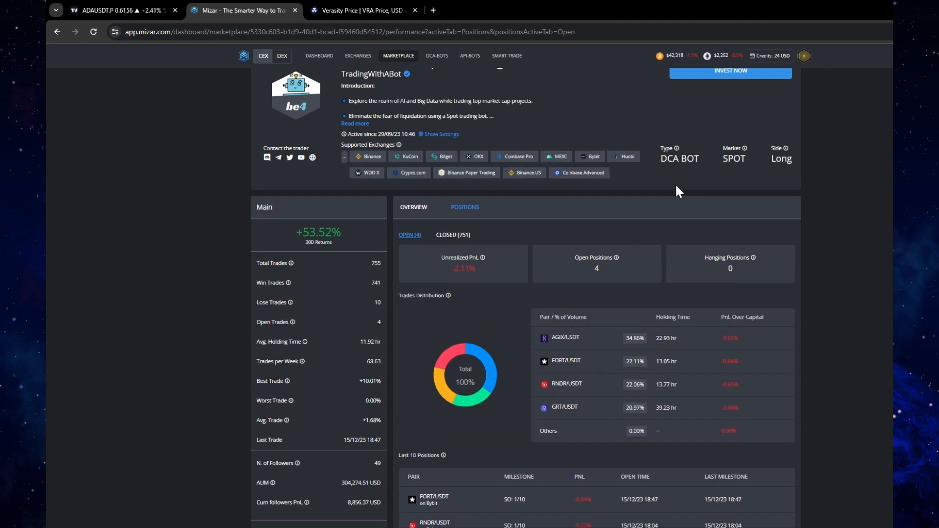
scroll(678, 190, up, 1)
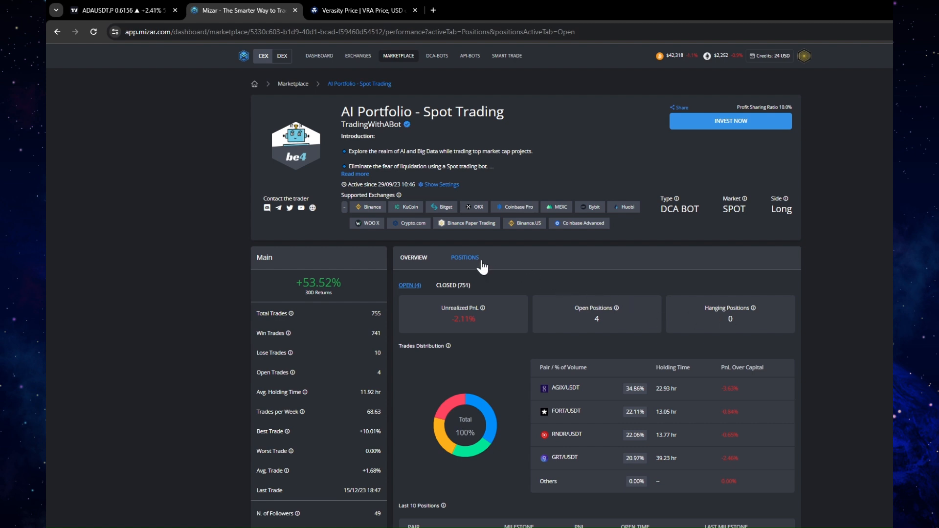
Show the bot's closed positions and look through the recent trades down to the FORT/USDT entry
click(470, 286)
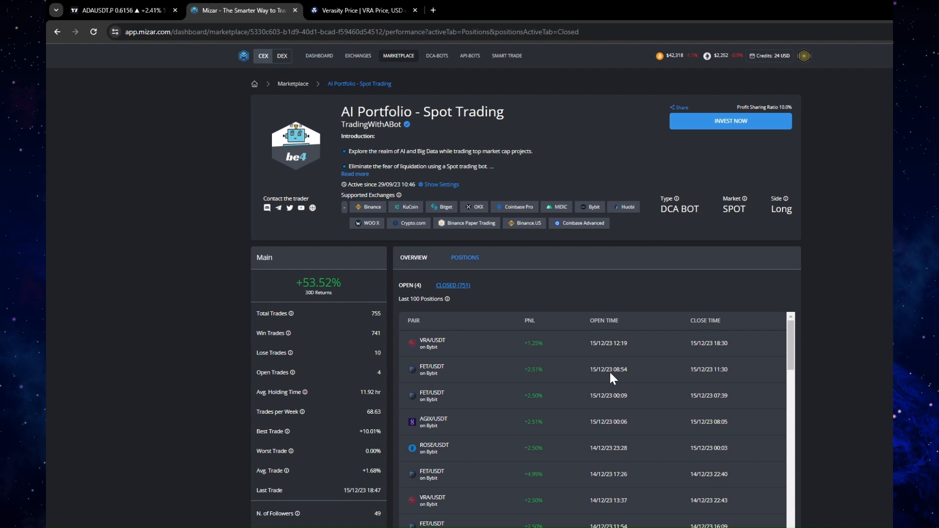
scroll(526, 298, down, 3)
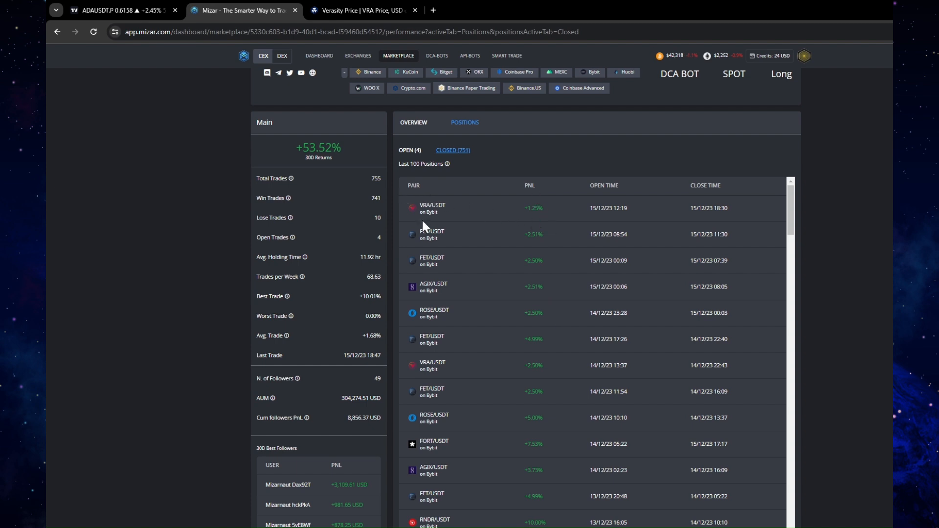
scroll(525, 385, down, 1)
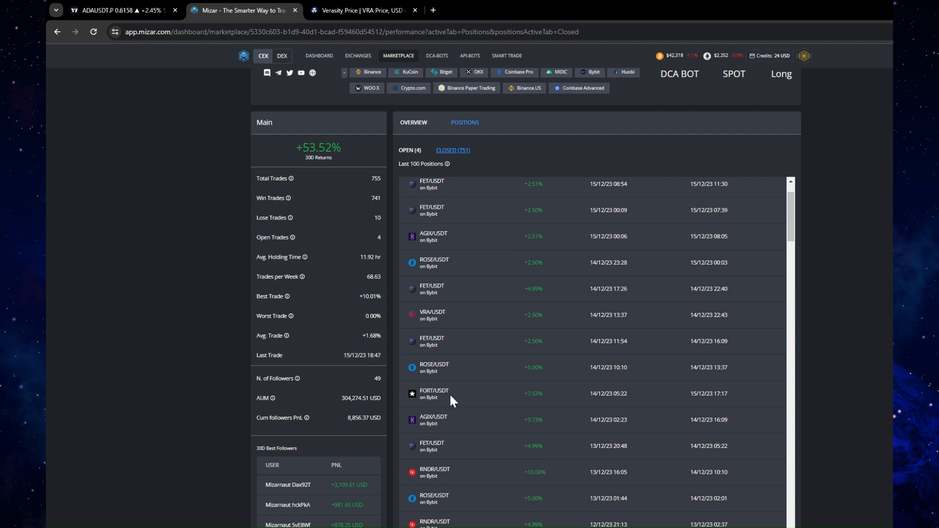
scroll(493, 403, down, 1)
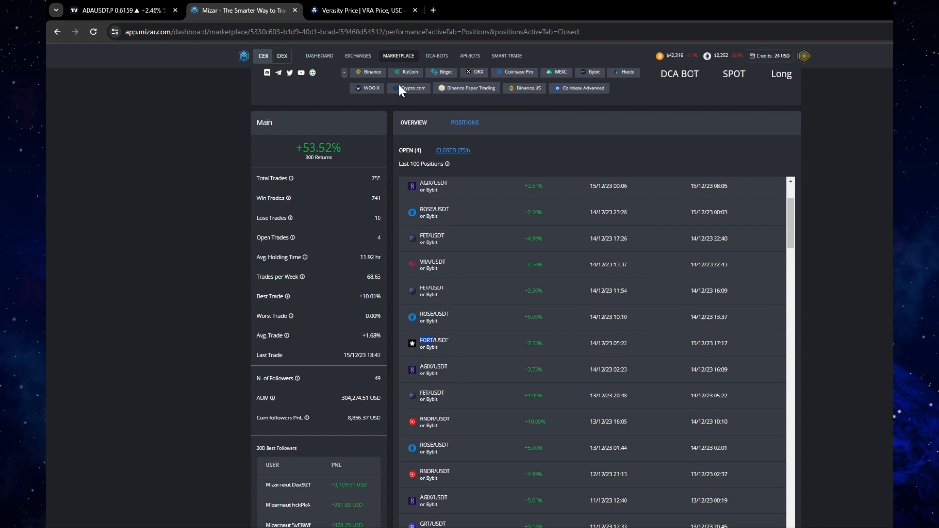
Switch to Crypto.com, search for "fort", open the Forta price page, and set its chart range to 3M
click(352, 12)
click(657, 58)
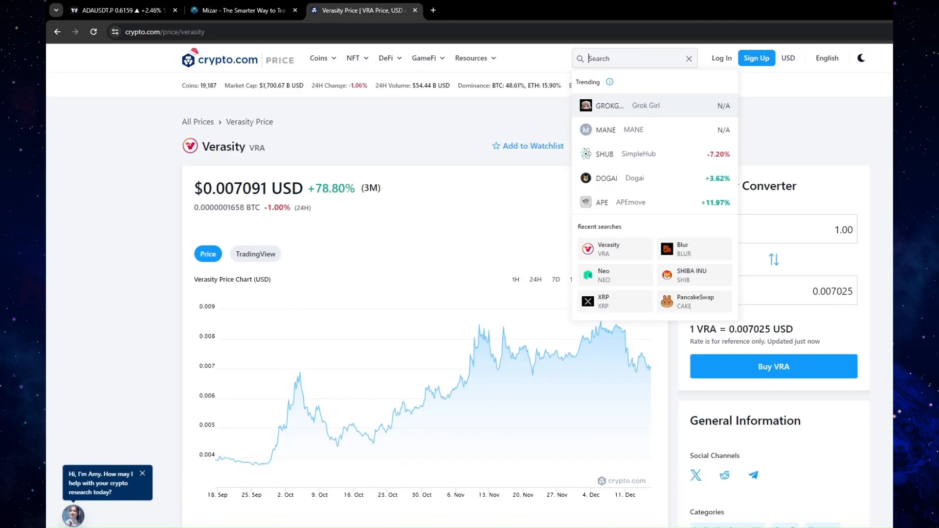
text(fort)
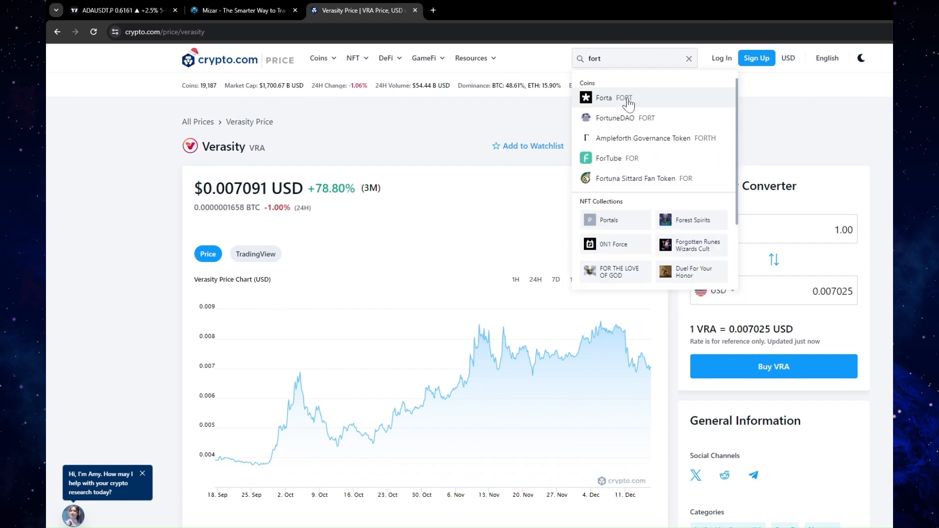
click(625, 99)
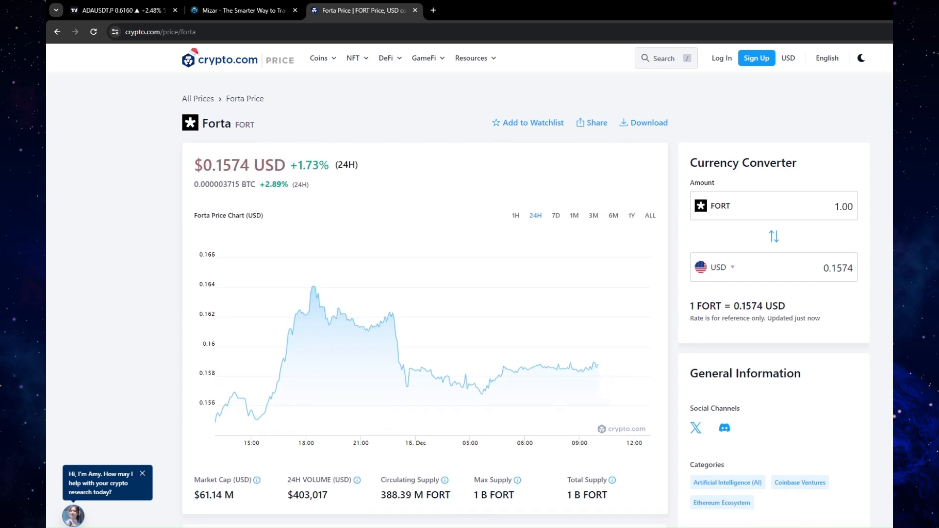
click(594, 215)
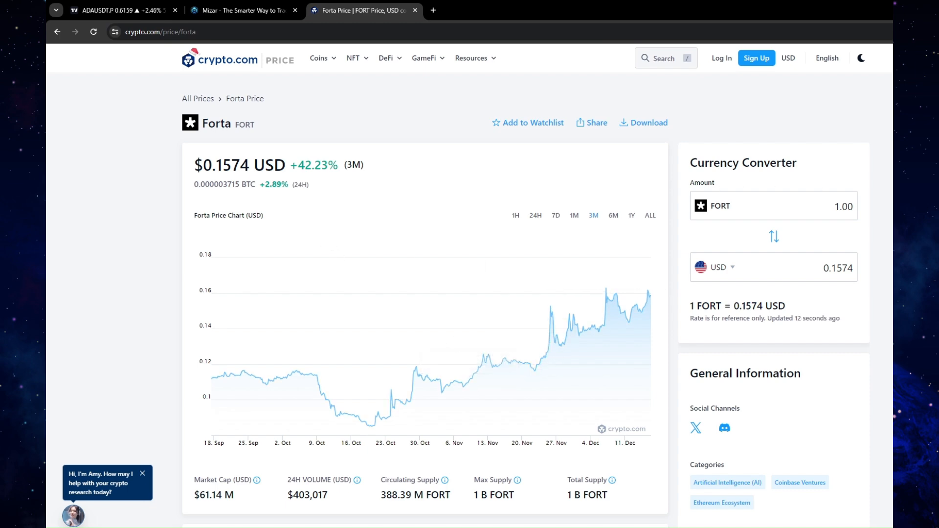
Examine Forta's price summary, statistics, categories and three-month price chart
scroll(416, 181, down, 9)
scroll(469, 300, down, 2)
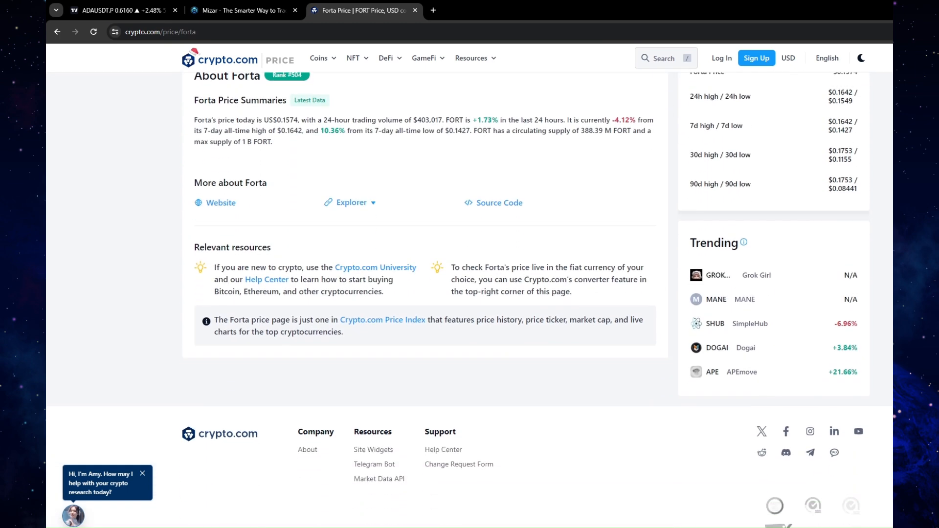
scroll(470, 300, up, 1)
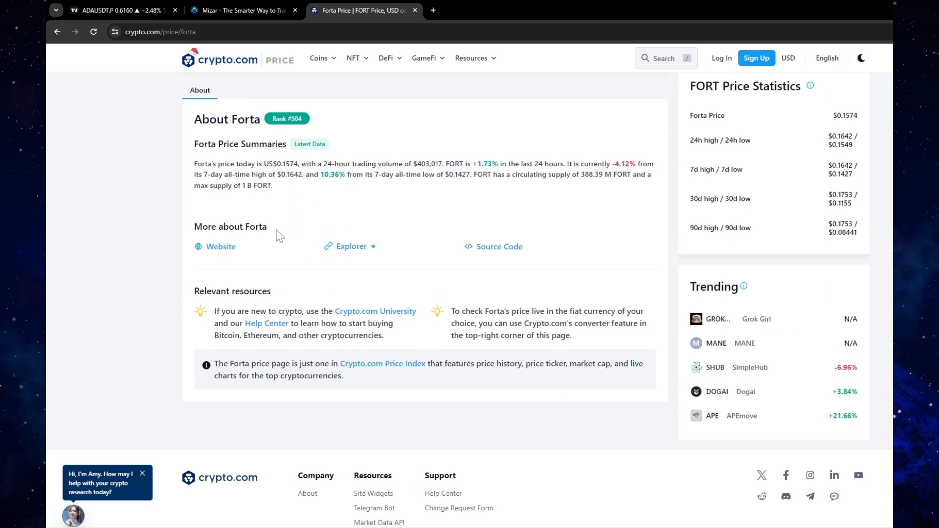
scroll(348, 235, up, 3)
scroll(348, 235, up, 4)
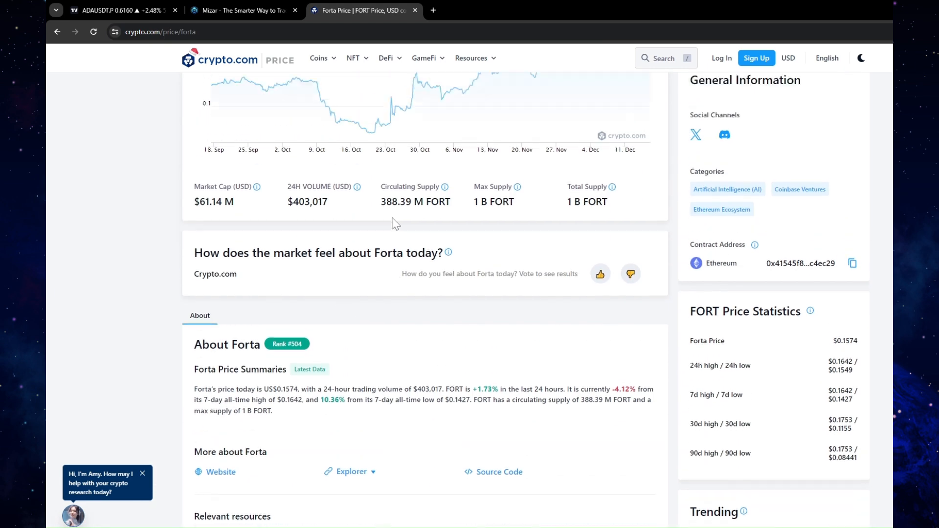
scroll(419, 274, down, 4)
scroll(310, 391, down, 3)
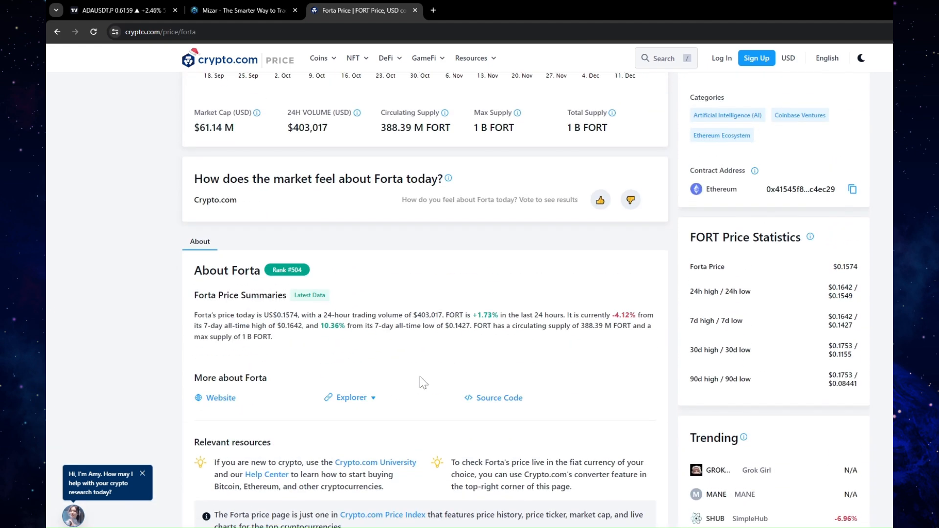
scroll(465, 389, up, 3)
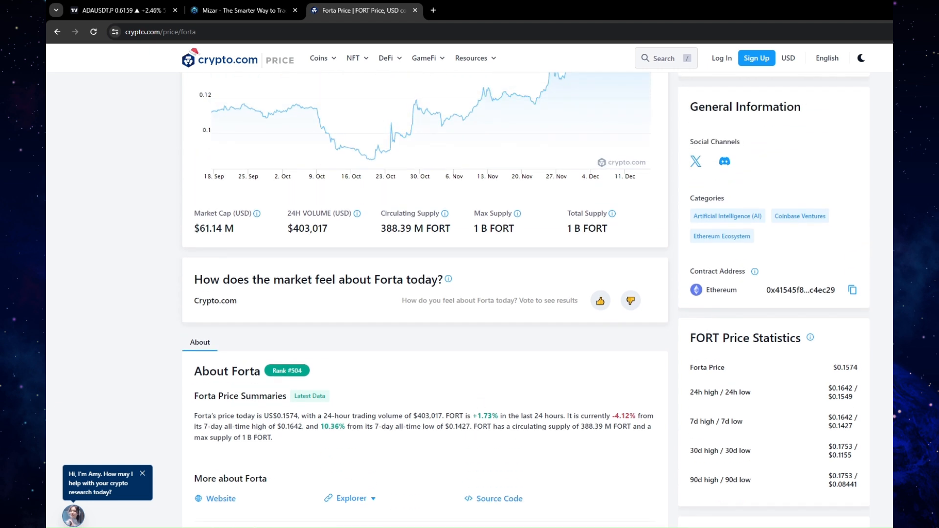
scroll(500, 424, up, 1)
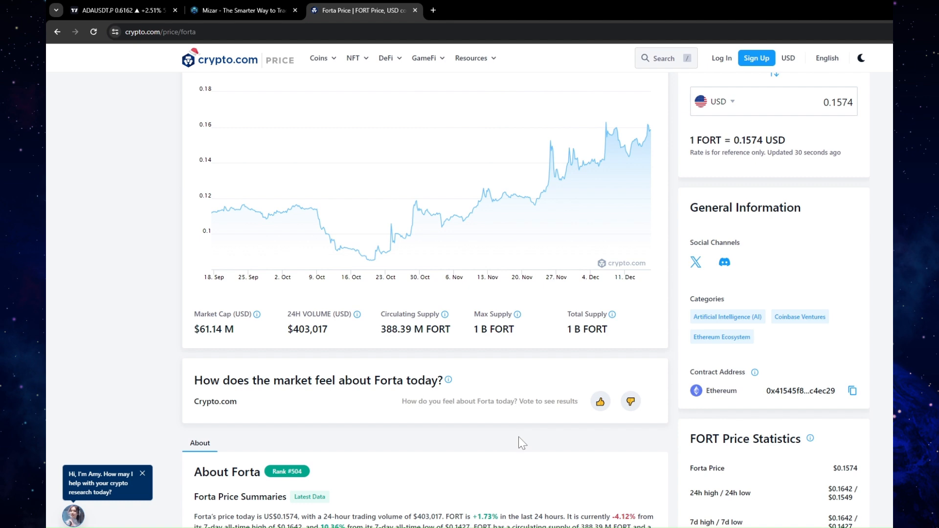
scroll(519, 438, up, 3)
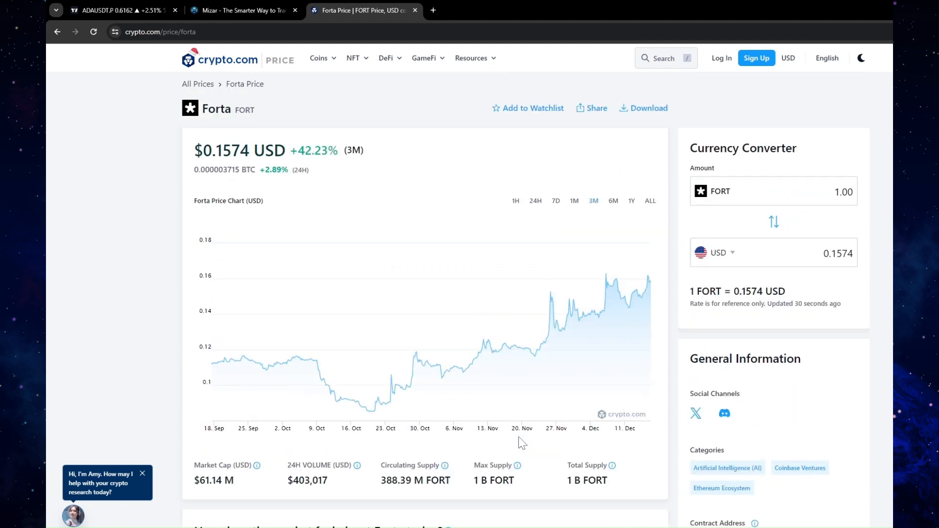
Switch back to Mizar and look further through the bot's list of closed positions
click(255, 9)
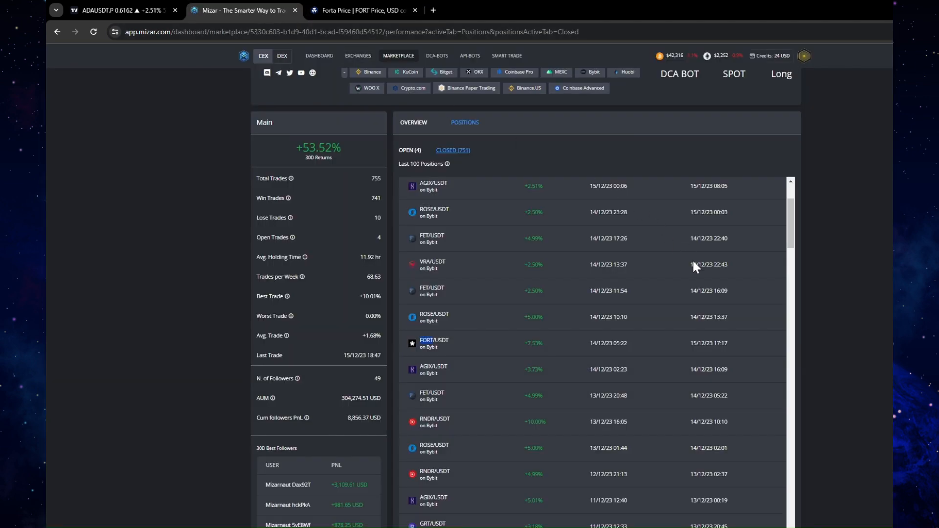
scroll(694, 262, down, 3)
scroll(591, 335, down, 4)
scroll(494, 348, down, 6)
scroll(495, 349, down, 5)
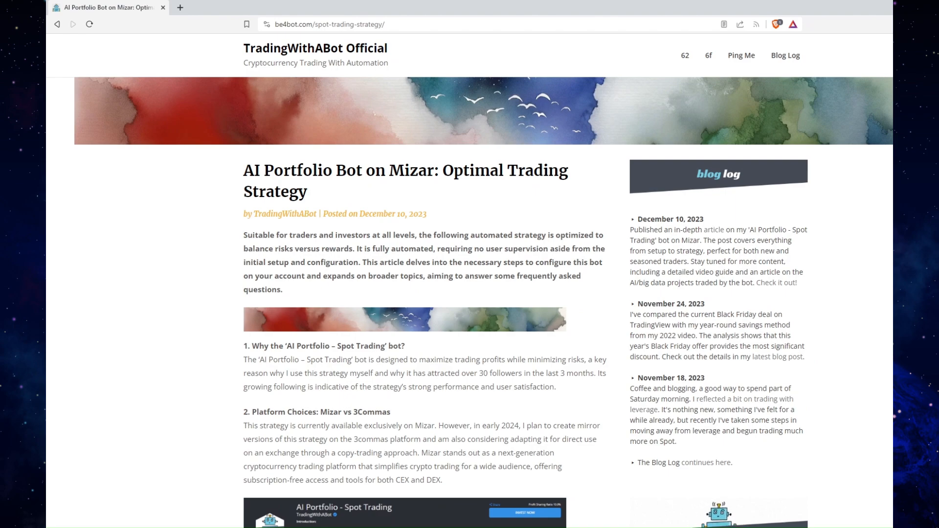
Review the be4bot.com article on the AI Portfolio bot through its conclusion, and return to the article's beginning
scroll(525, 282, down, 15)
scroll(421, 281, down, 20)
scroll(421, 281, down, 7)
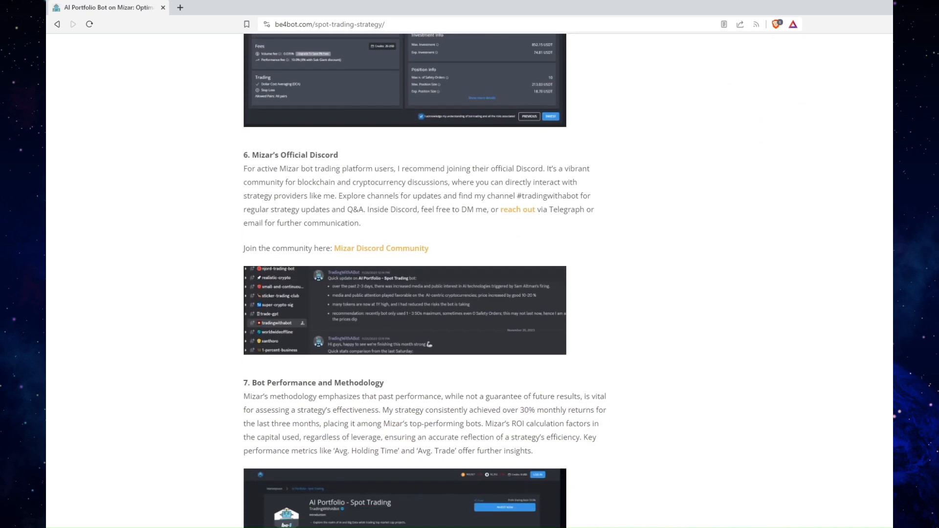
scroll(420, 281, down, 8)
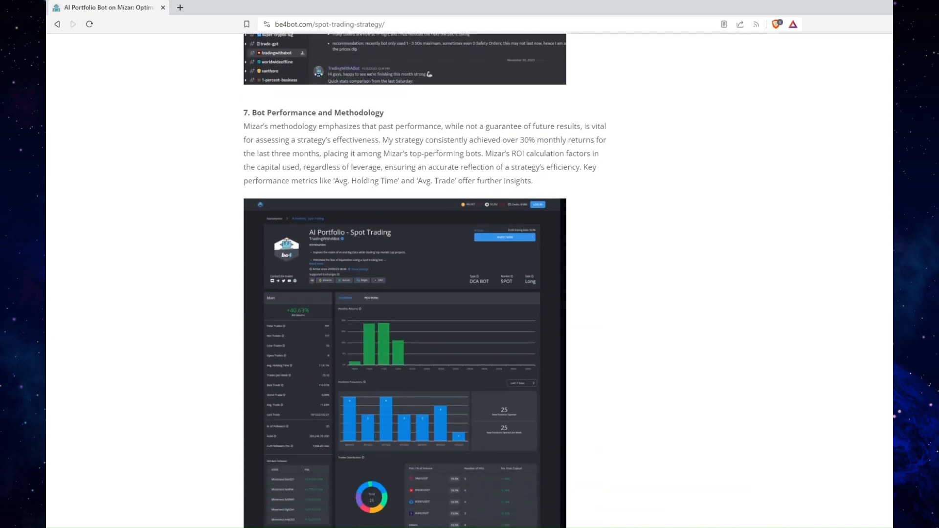
scroll(421, 281, down, 7)
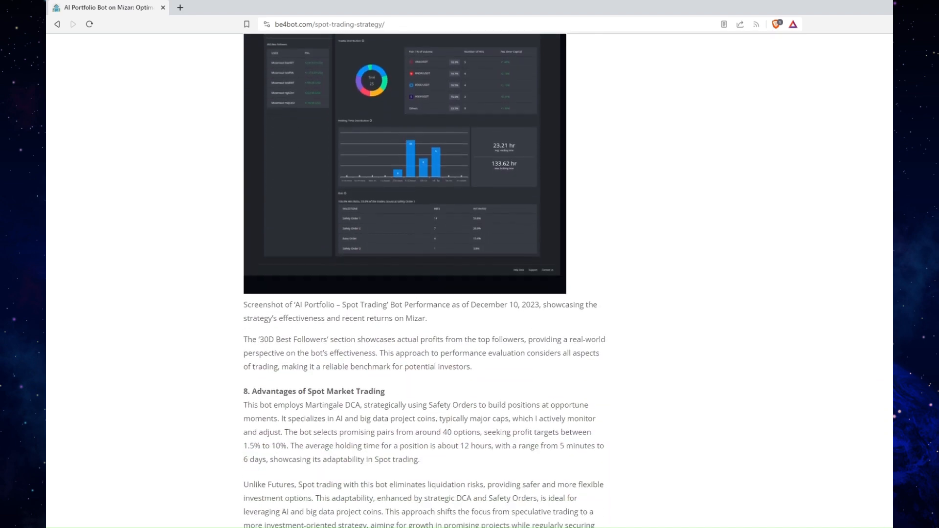
scroll(421, 281, down, 3)
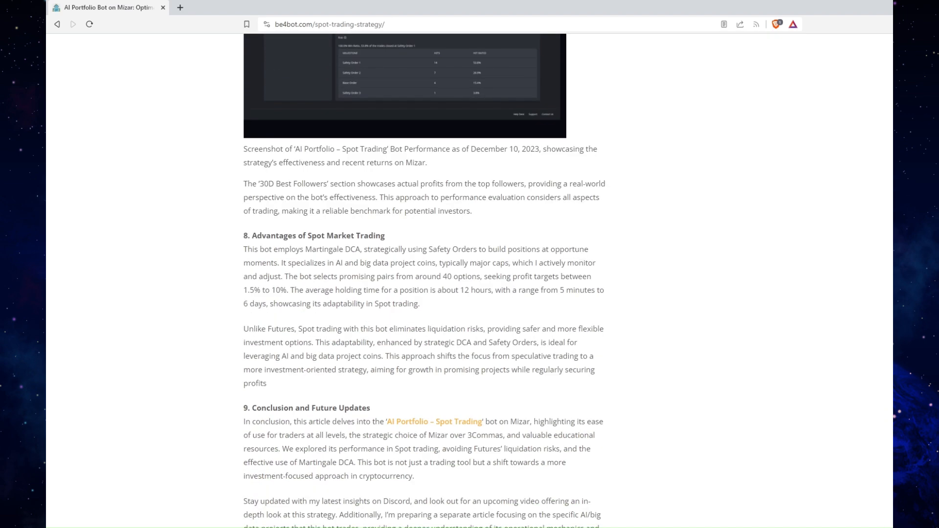
scroll(420, 281, up, 20)
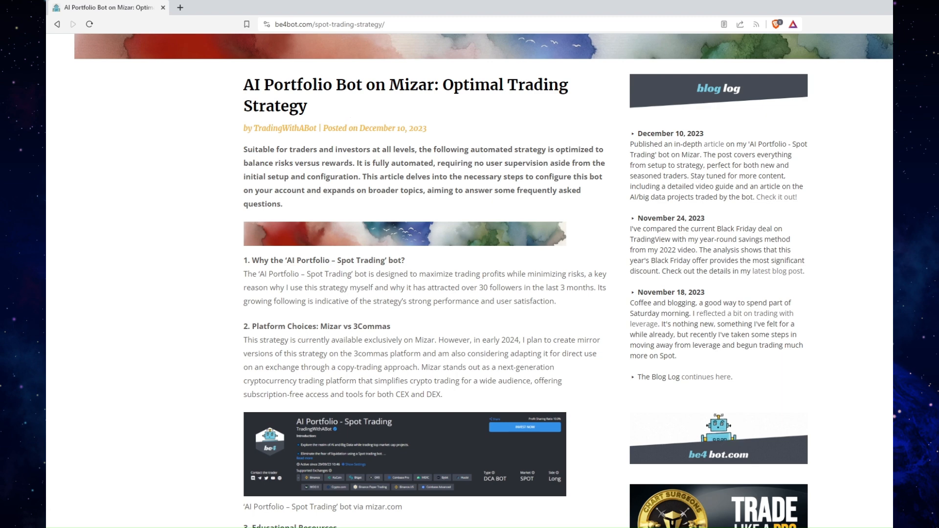
Switch from the article back to Mizar and review the bot's closed positions from the most recent ones
scroll(484, 281, up, 2)
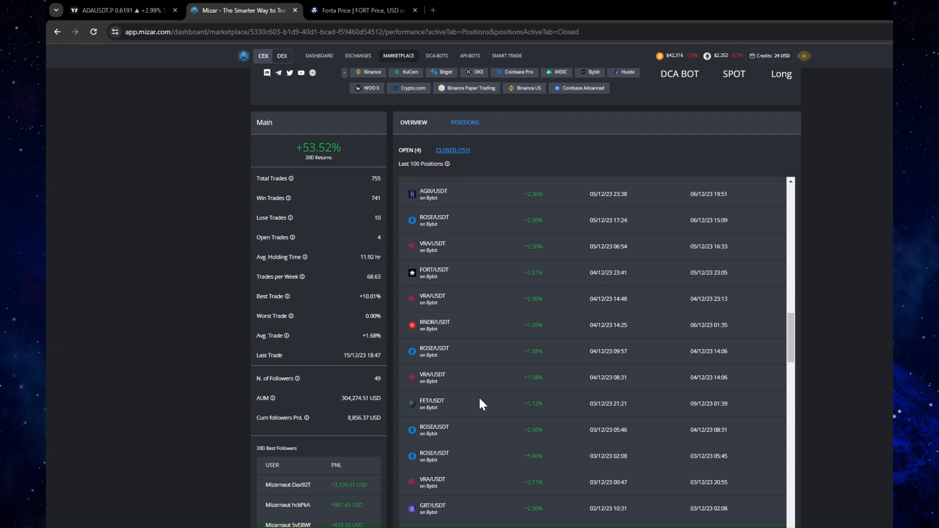
drag(792, 325, 792, 195)
scroll(870, 203, up, 2)
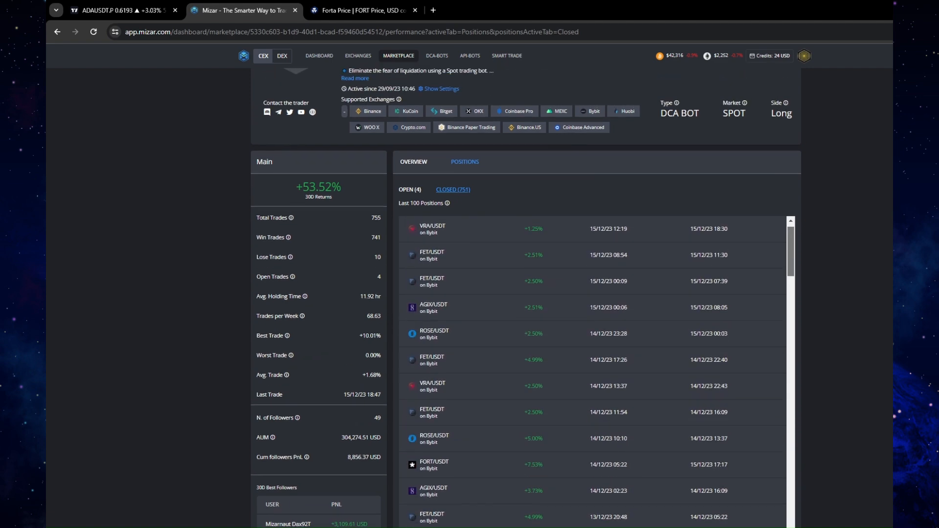
scroll(526, 298, up, 1)
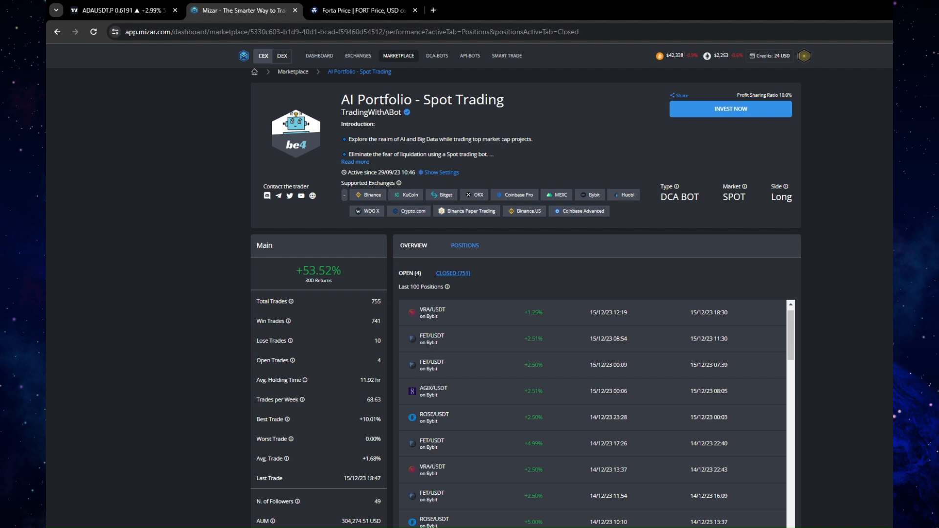
scroll(525, 298, down, 2)
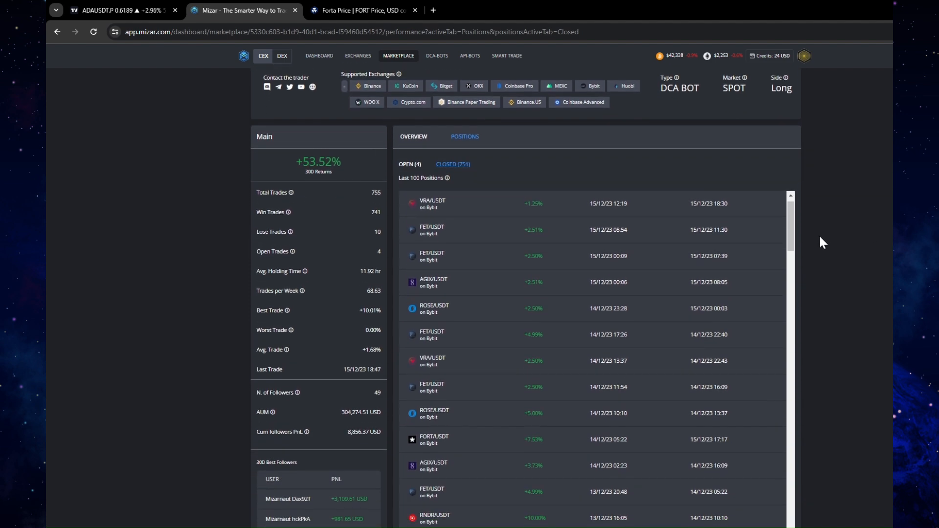
drag(791, 227, 790, 253)
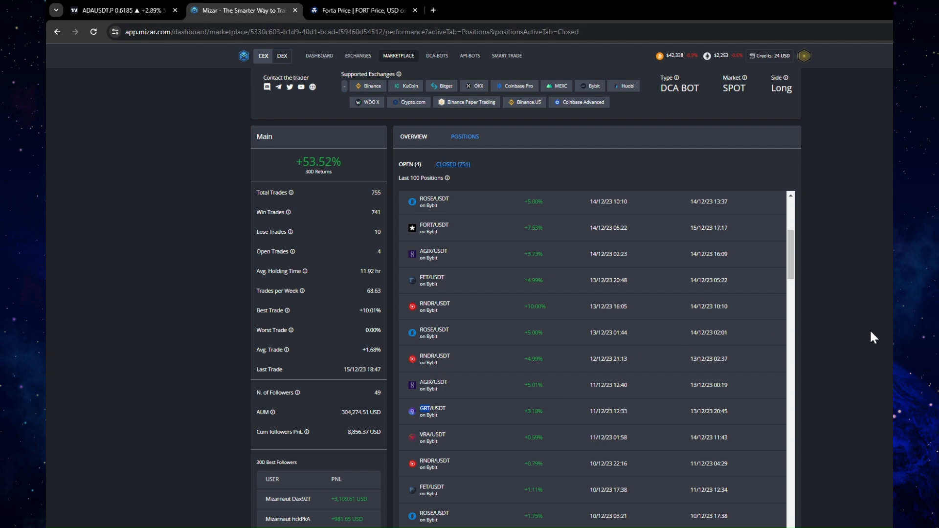
scroll(526, 293, up, 3)
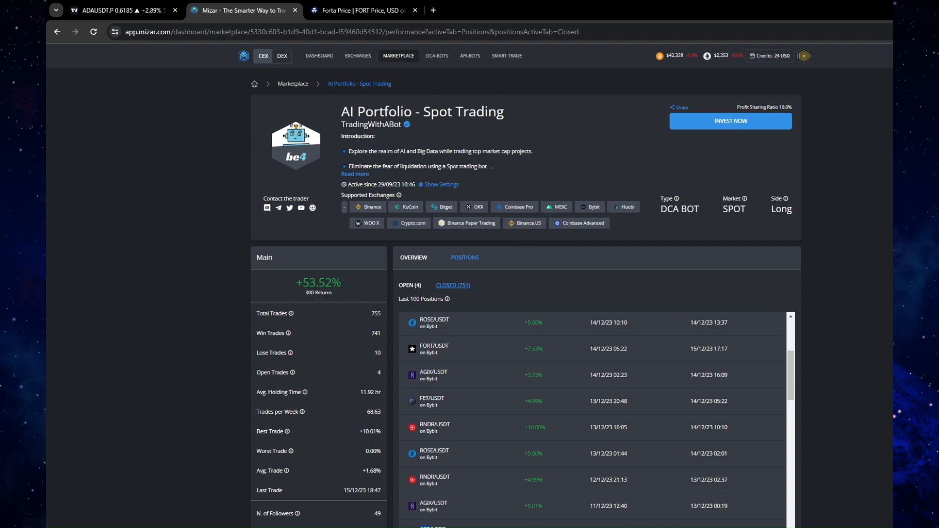
Open the bot's performance overview and examine its monthly returns, positions frequency, trades distribution and holding time distribution
click(416, 260)
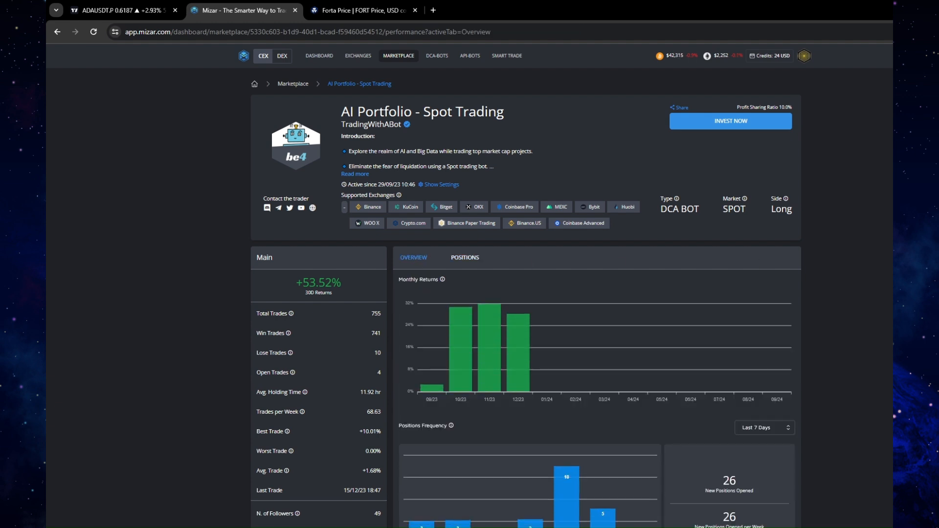
scroll(416, 261, down, 1)
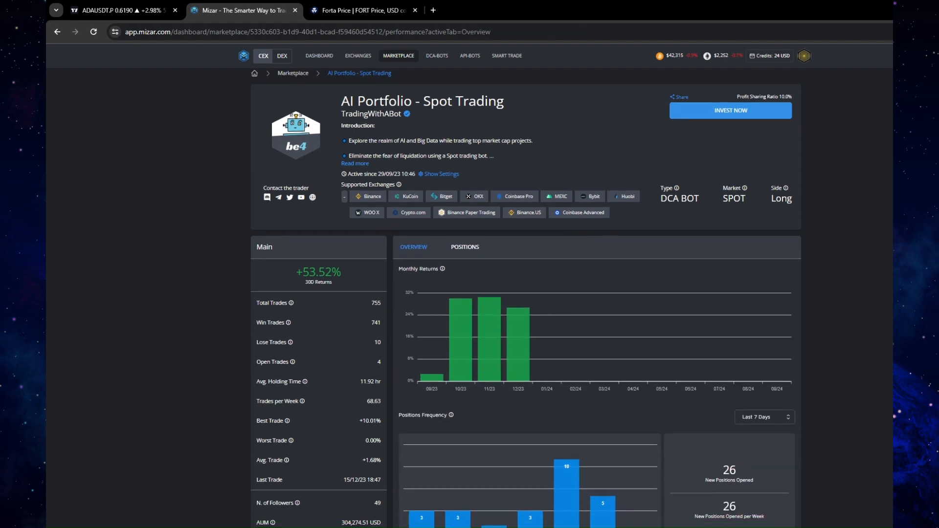
scroll(526, 298, down, 2)
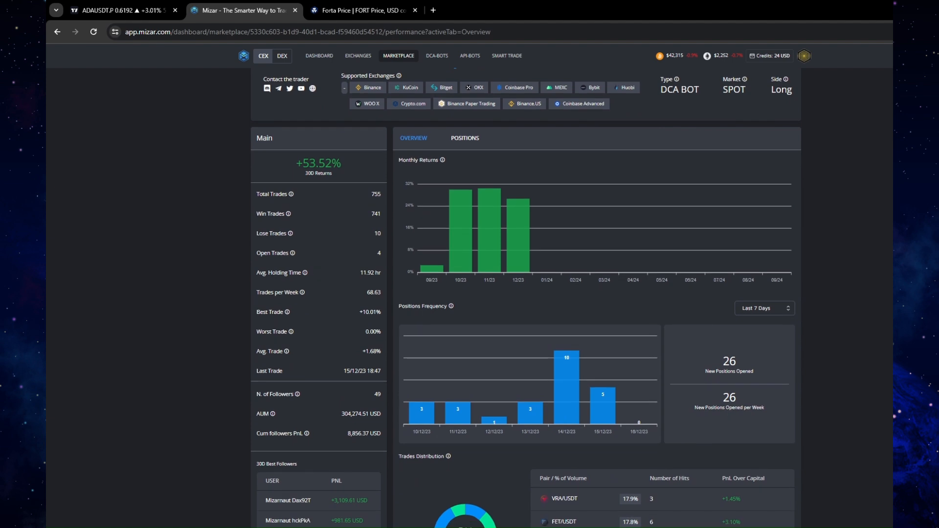
scroll(526, 298, down, 3)
scroll(526, 299, down, 2)
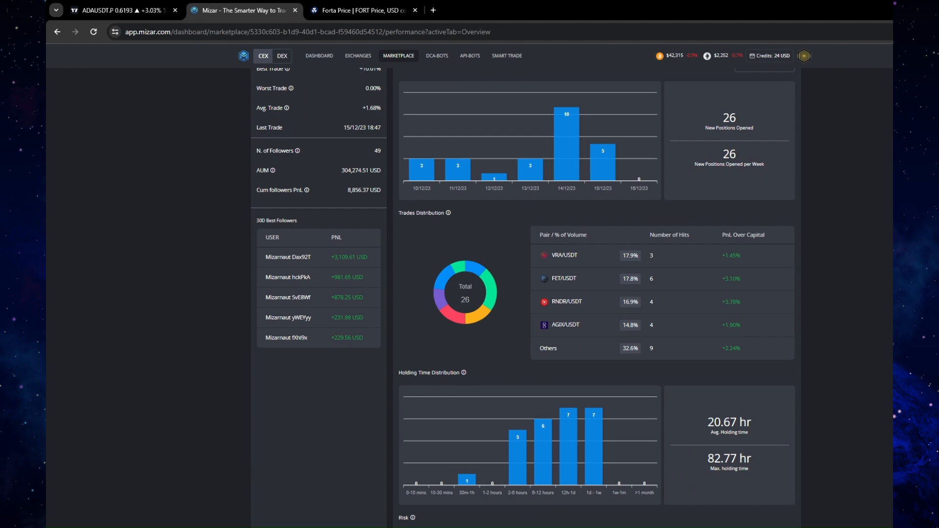
scroll(526, 298, up, 7)
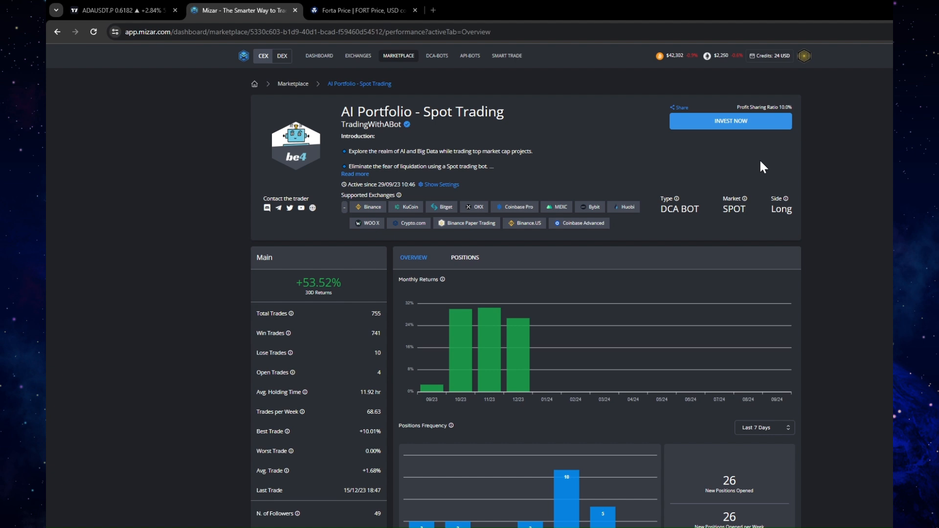
Start investing in the bot, choosing Real Trading as the mode and OKX-Spot as the exchange key
click(747, 123)
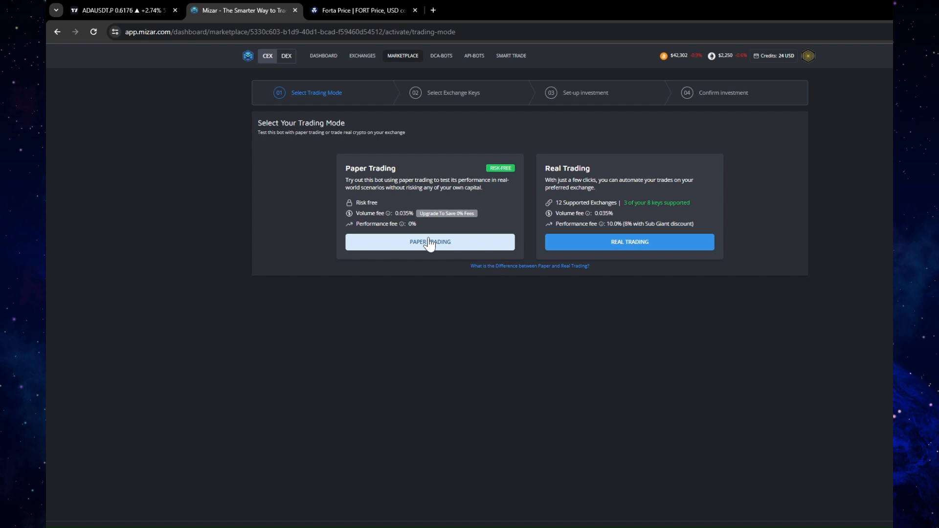
click(583, 245)
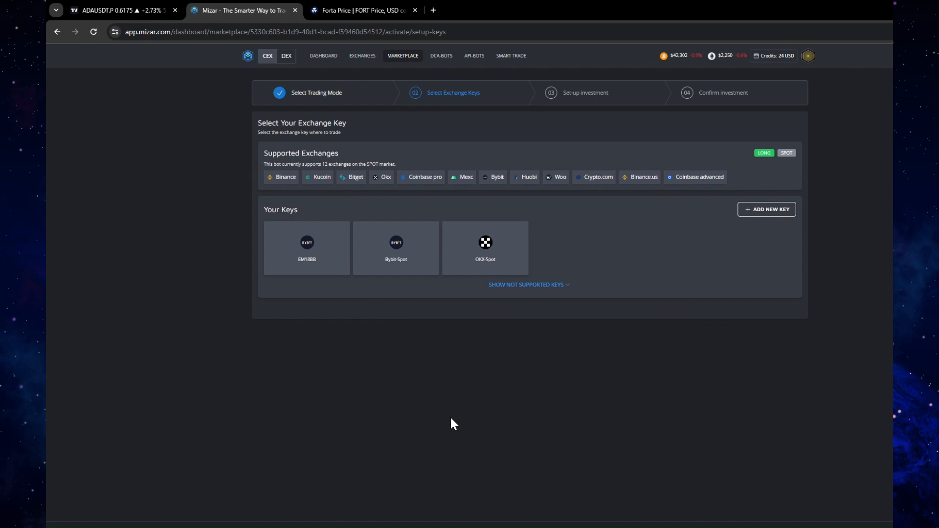
click(470, 273)
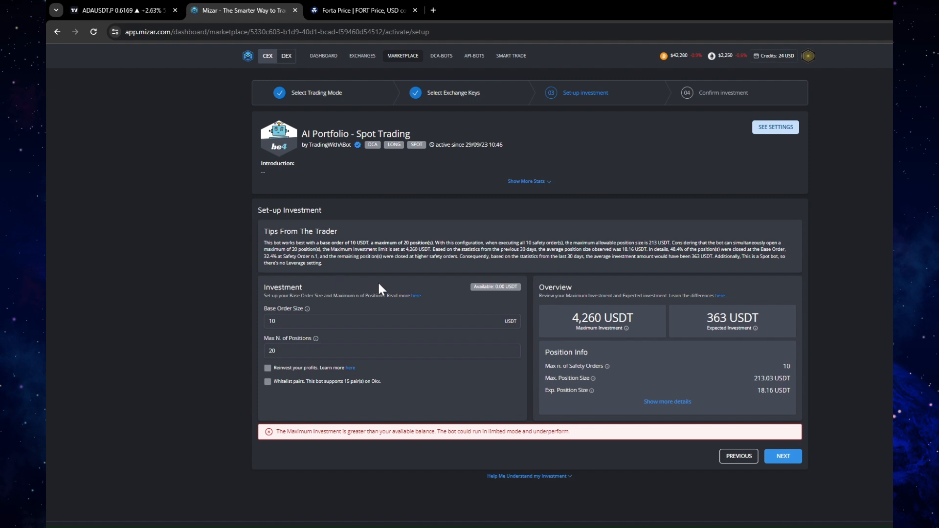
Examine the base order size, the maximum number of positions and the number of supported pairs on Okx
click(275, 321)
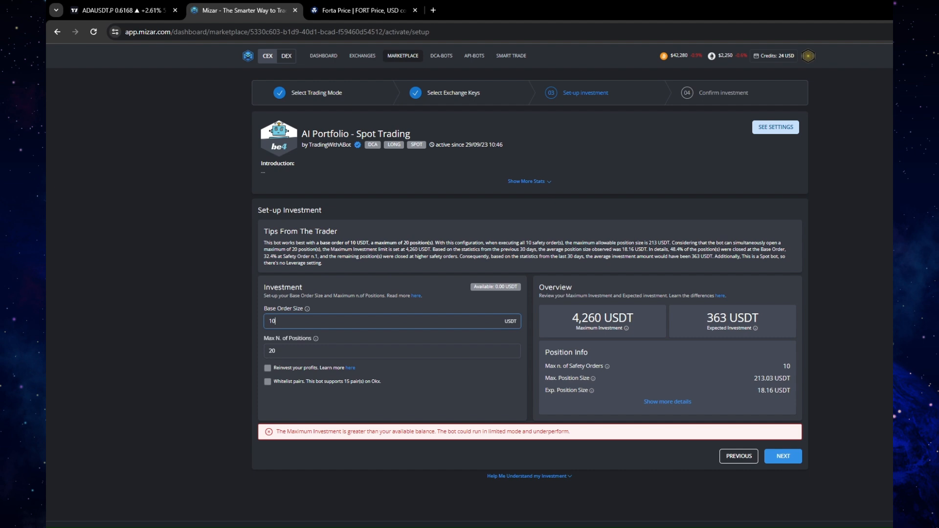
click(276, 351)
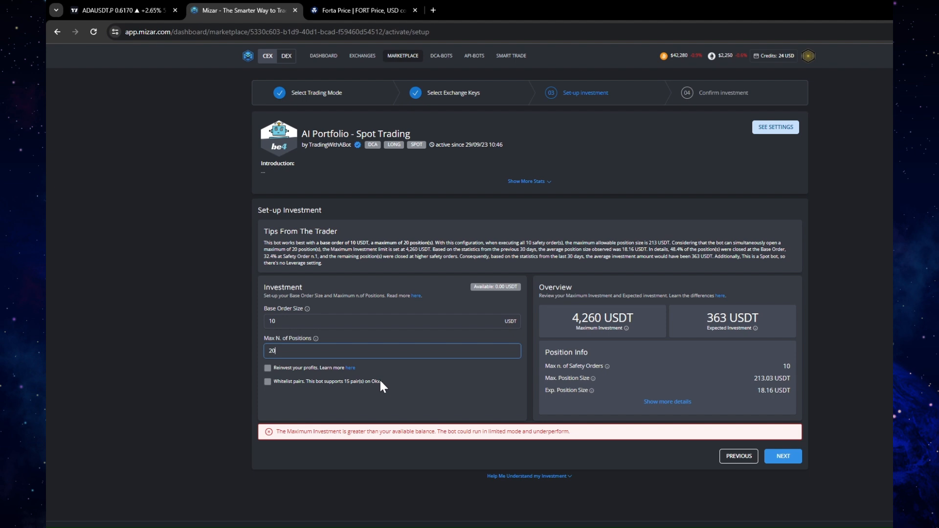
double_click(346, 382)
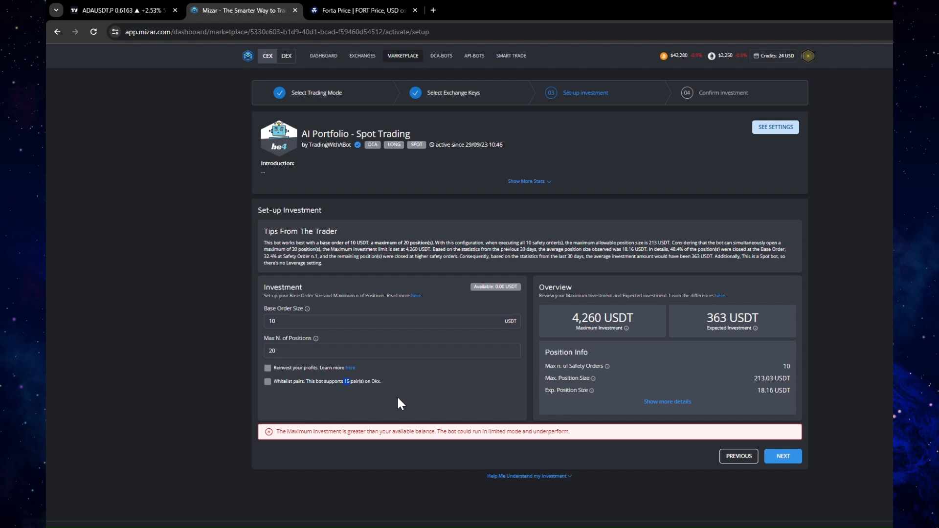
Try maximum numbers of positions of 15 and 5 to compare the maximum and expected investment
click(376, 352)
drag(263, 337, 282, 338)
click(313, 348)
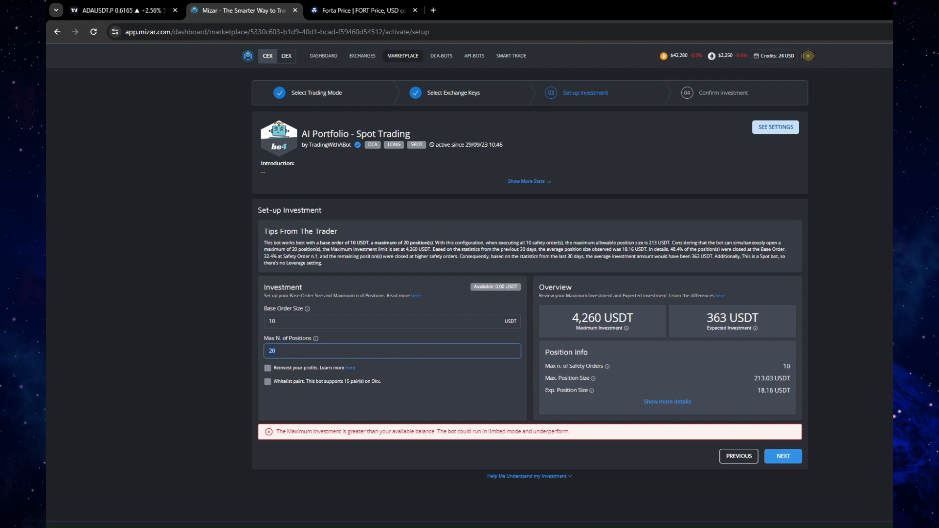
text(15)
text(5)
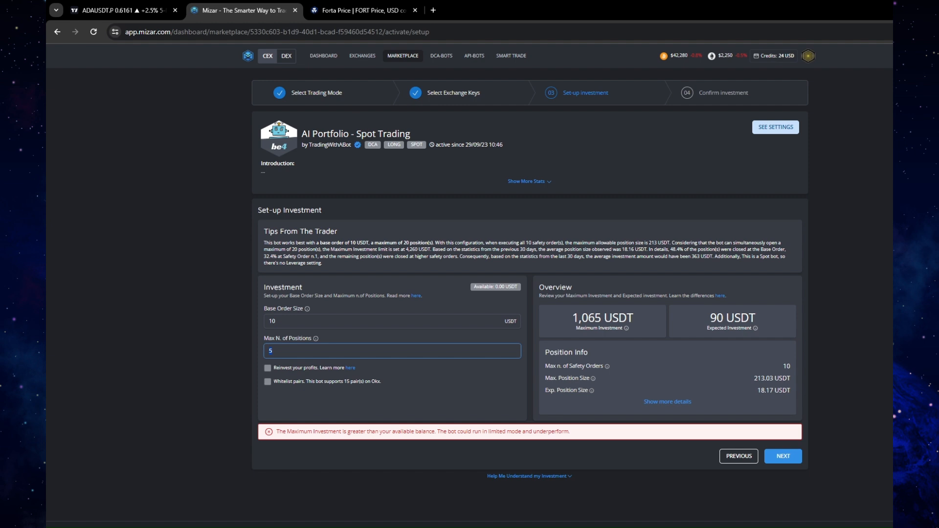
Try 1, 2, 12 and again 2 as the maximum number of positions to compare the investment amounts
text(1)
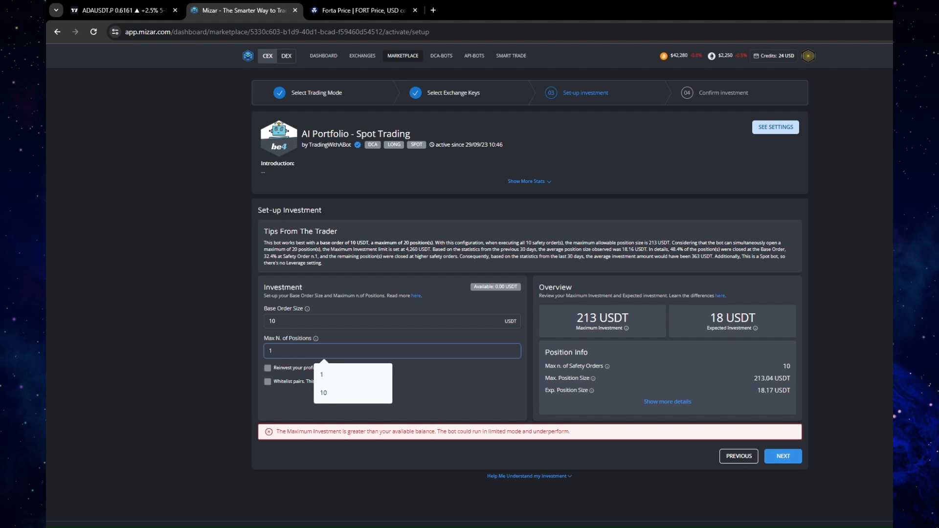
key(BackSpace)
text(2)
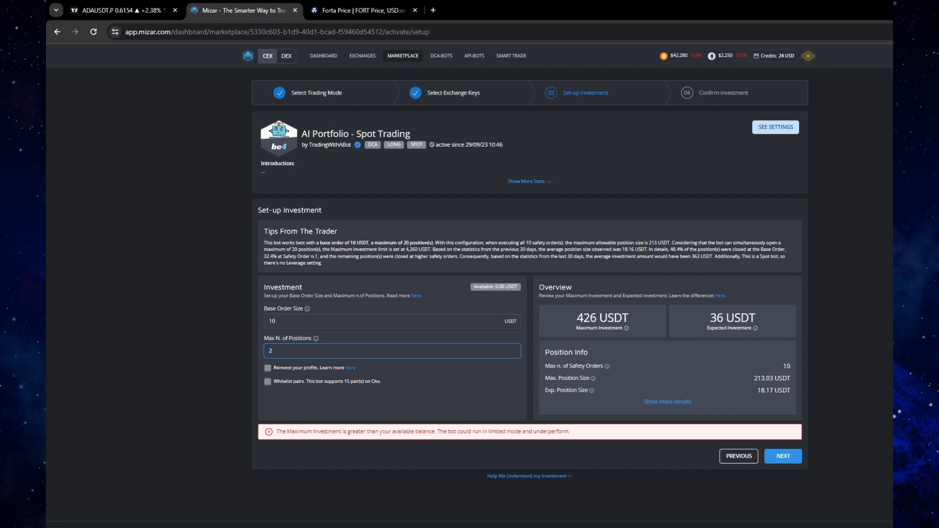
key(BackSpace)
text(12)
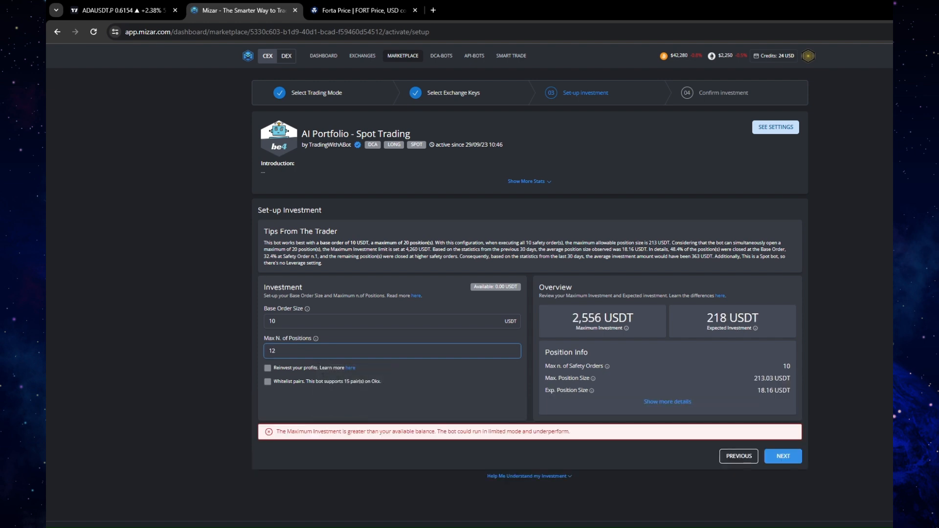
key(BackSpace)
key(BackSpace)
text(2)
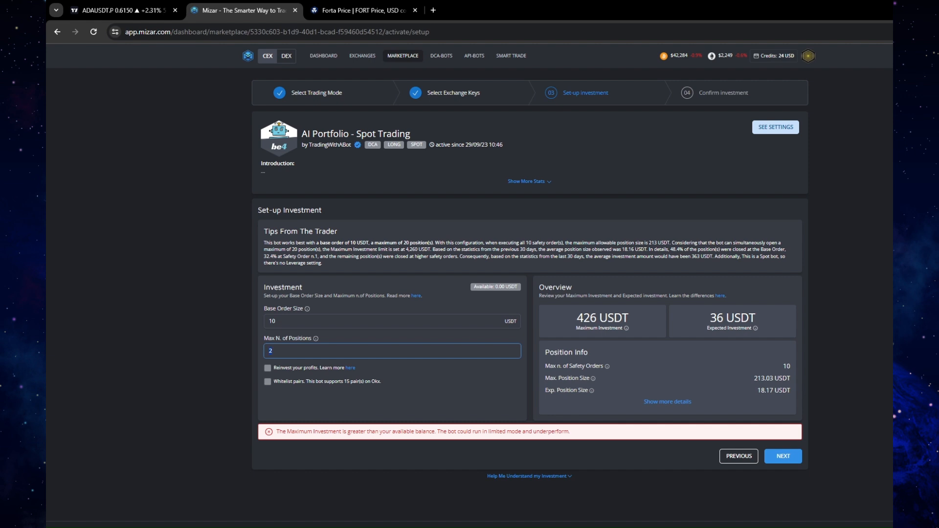
Try 4 as the maximum number of positions, and settle on 5
key(BackSpace)
text(4)
text(5)
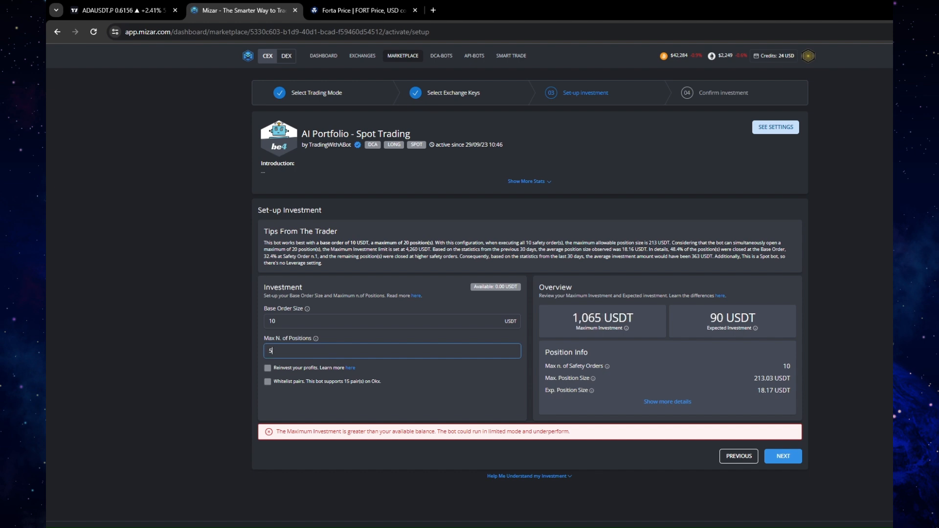
Try a base order size of 5 USDT, and set it back to 10 USDT
click(350, 321)
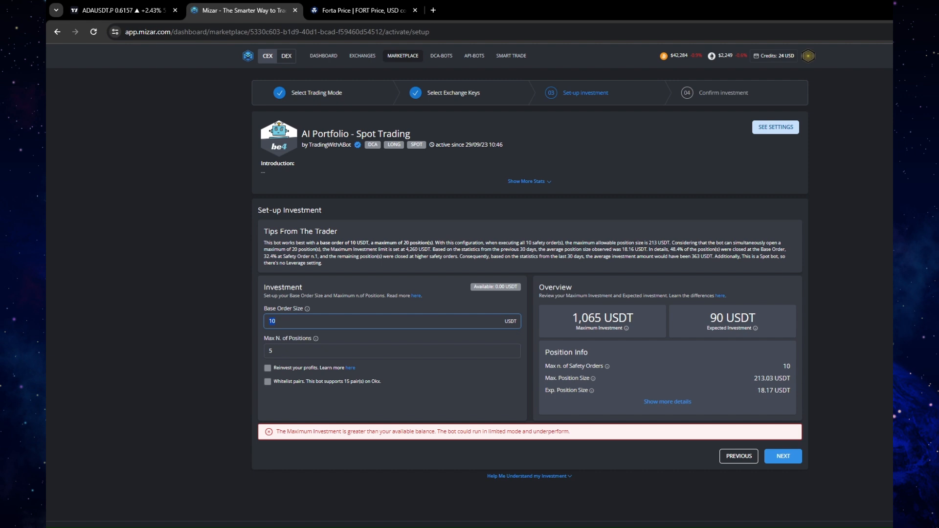
text(5)
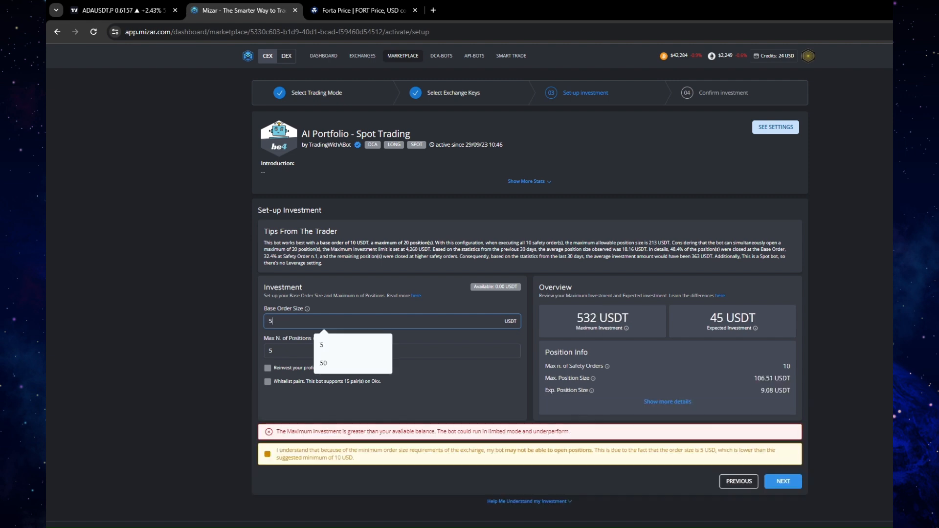
click(520, 332)
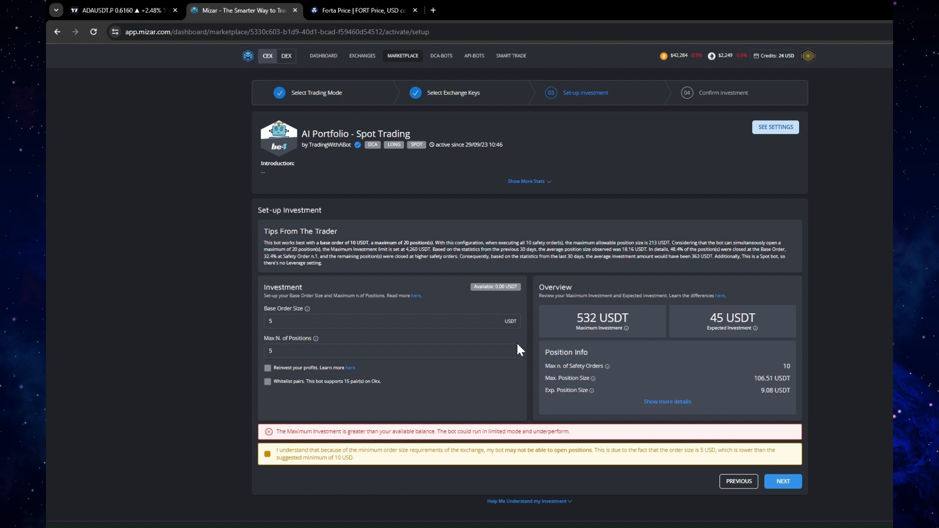
click(324, 321)
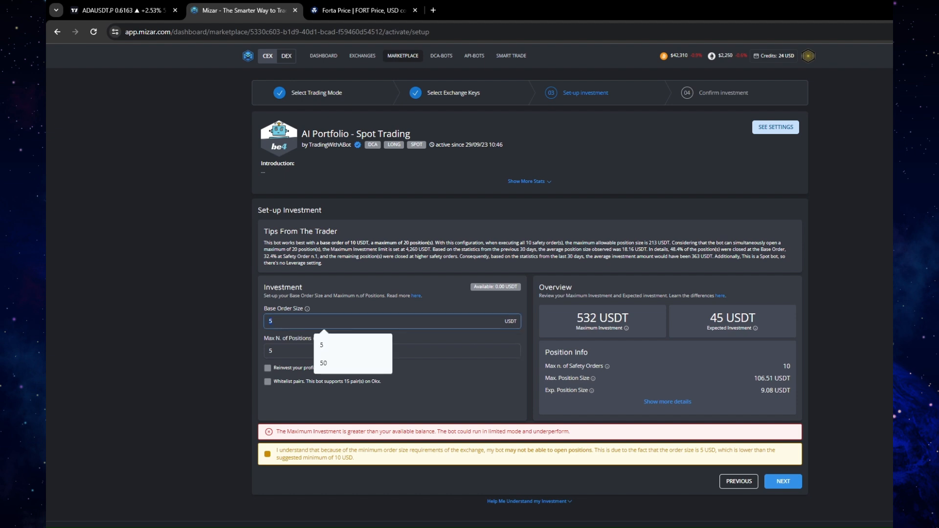
key(BackSpace)
text(10)
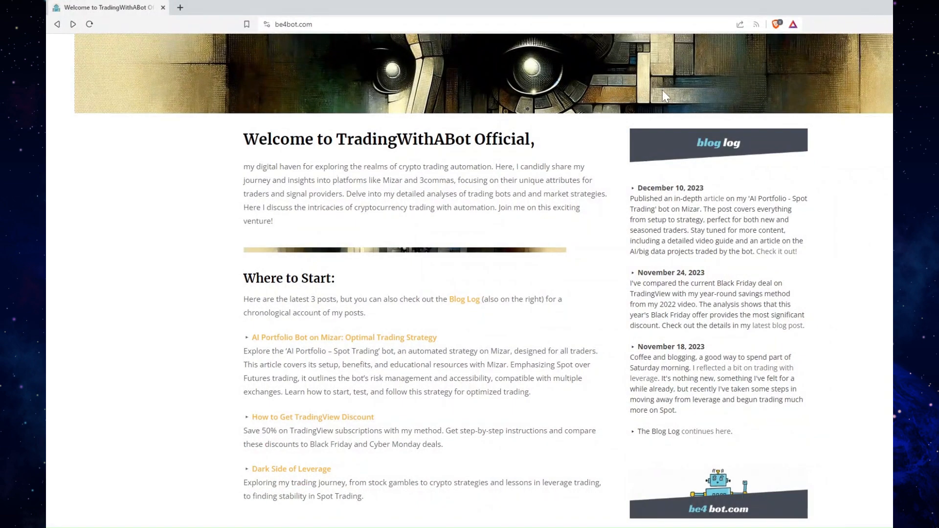
Look over the be4bot.com home page, and open and skim the Dark Side of Leverage article from its blog log
scroll(654, 112, up, 3)
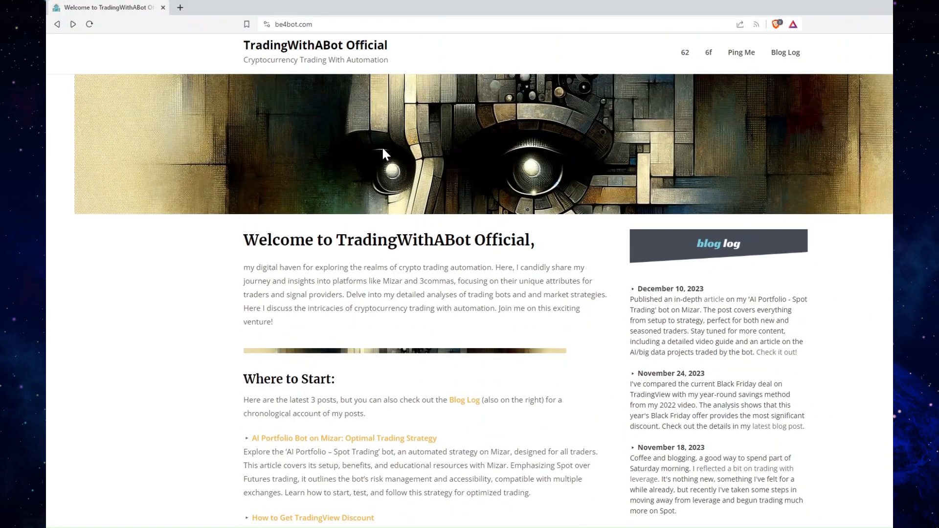
scroll(538, 284, down, 2)
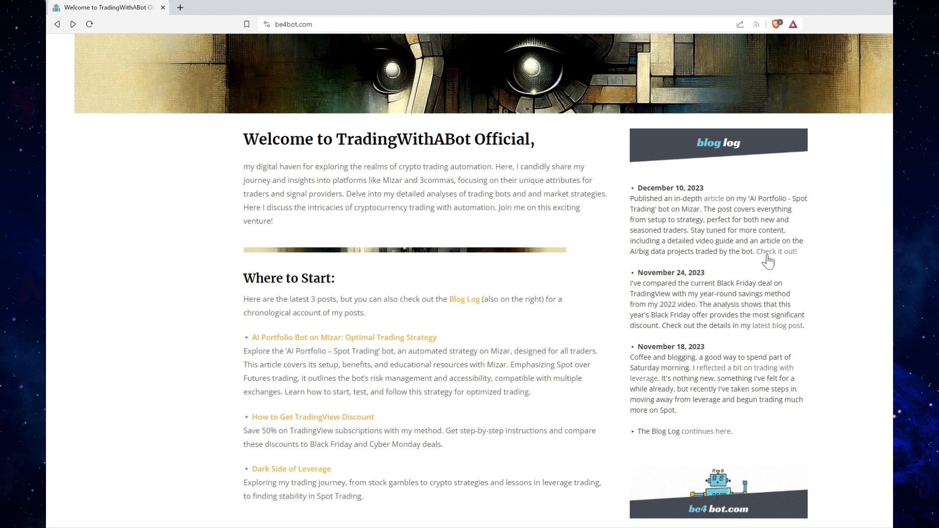
click(710, 372)
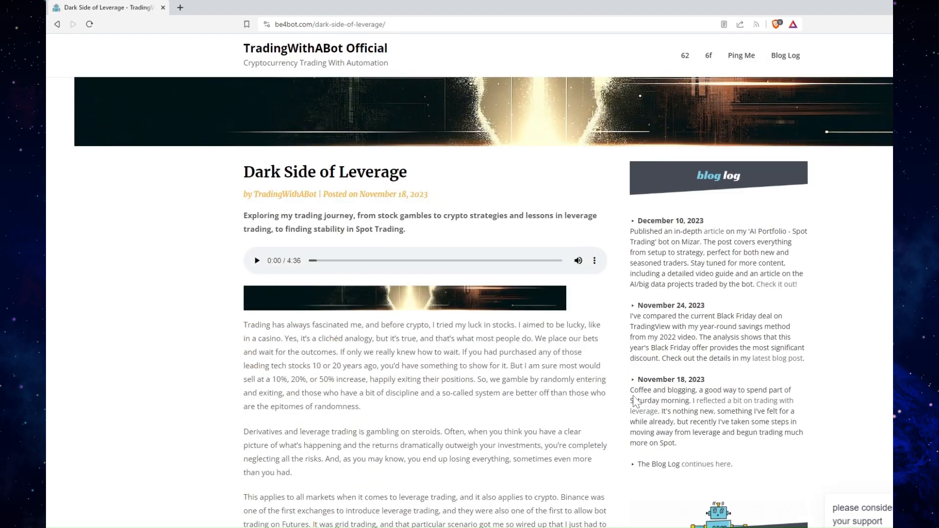
scroll(450, 323, down, 3)
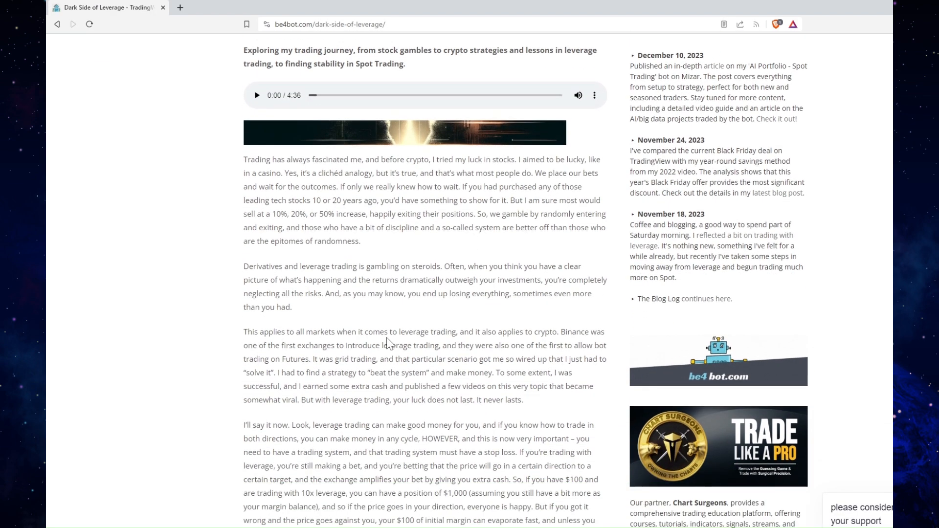
scroll(450, 322, up, 3)
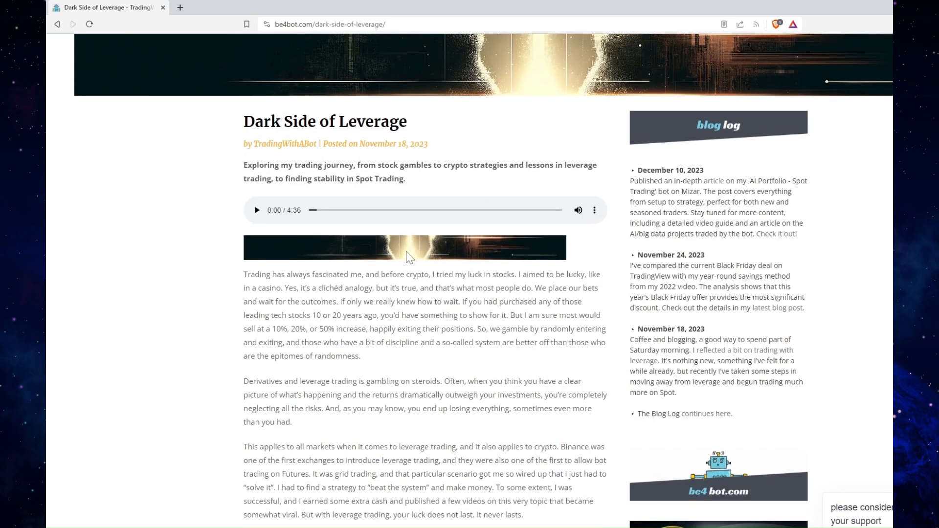
Open the AI Portfolio bot article from the blog log, and view the image digital art.png in a maximized viewer
click(791, 234)
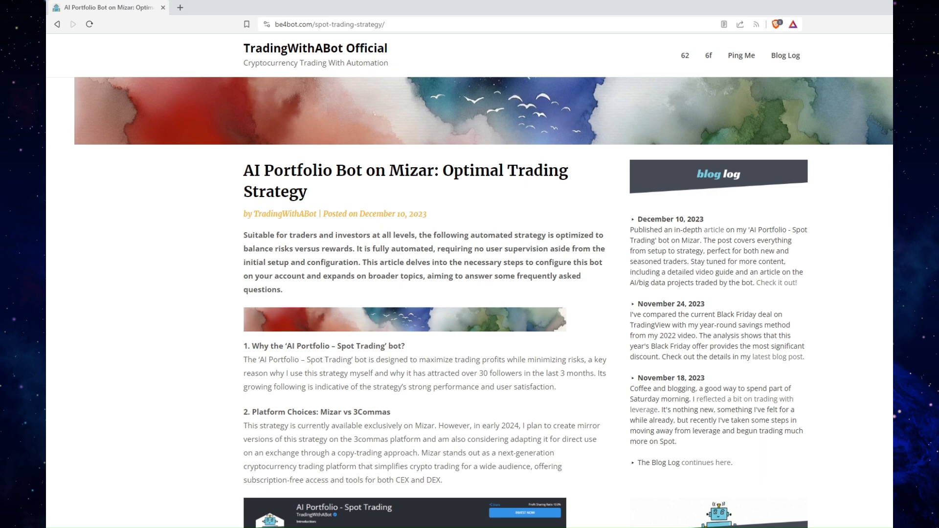
drag(860, 527, 602, 125)
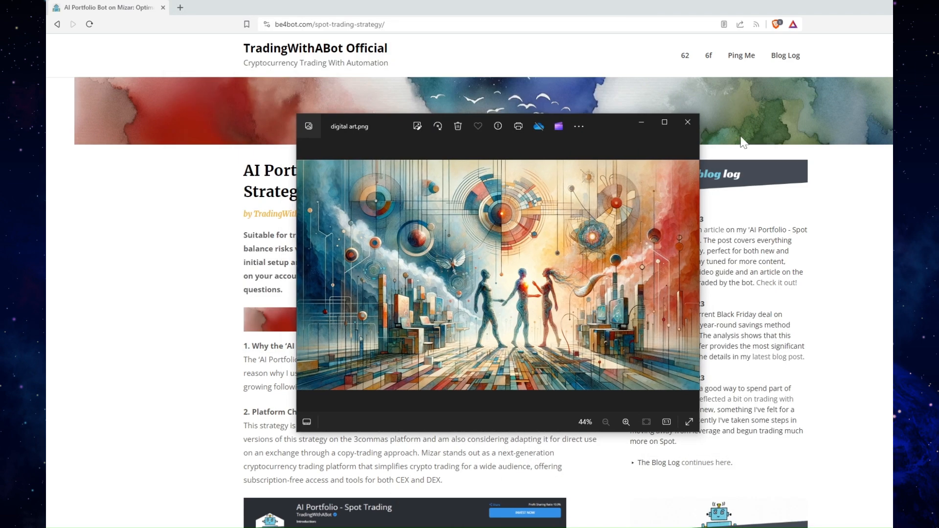
click(665, 122)
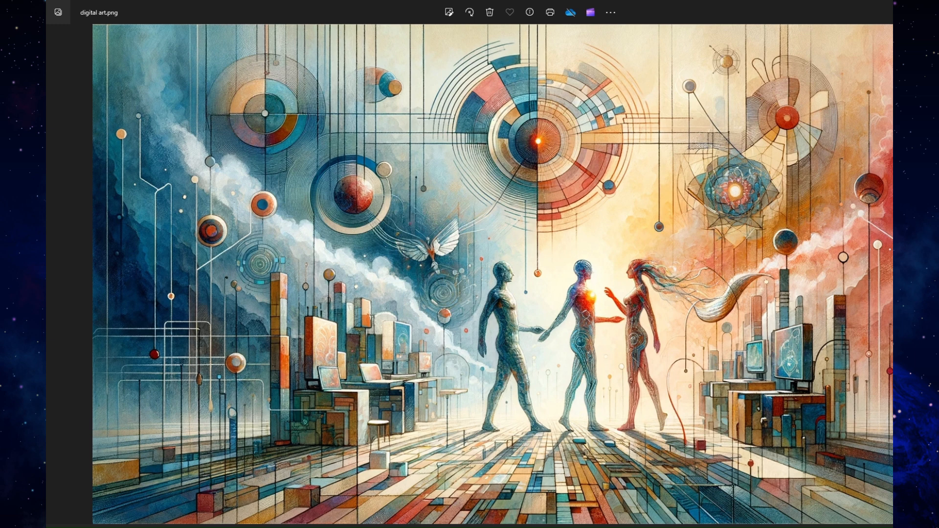
Return to the AI Portfolio - Spot Trading investment setup in Mizar and review its base order size and maximum number of positions
key(alt+Tab)
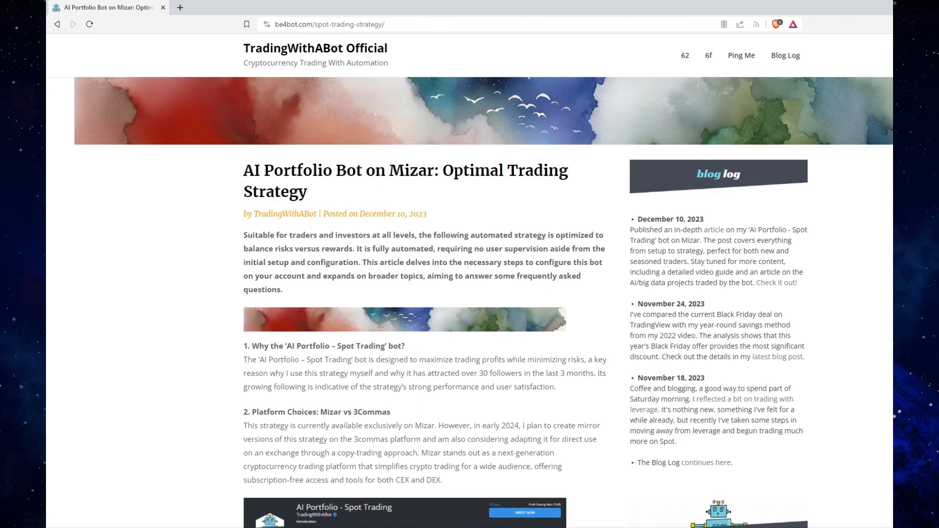
key(alt+Tab)
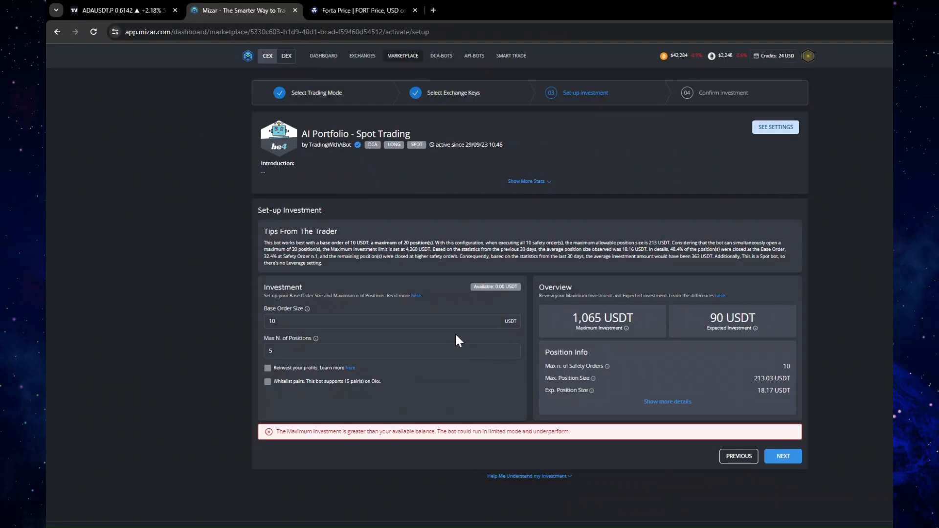
double_click(271, 322)
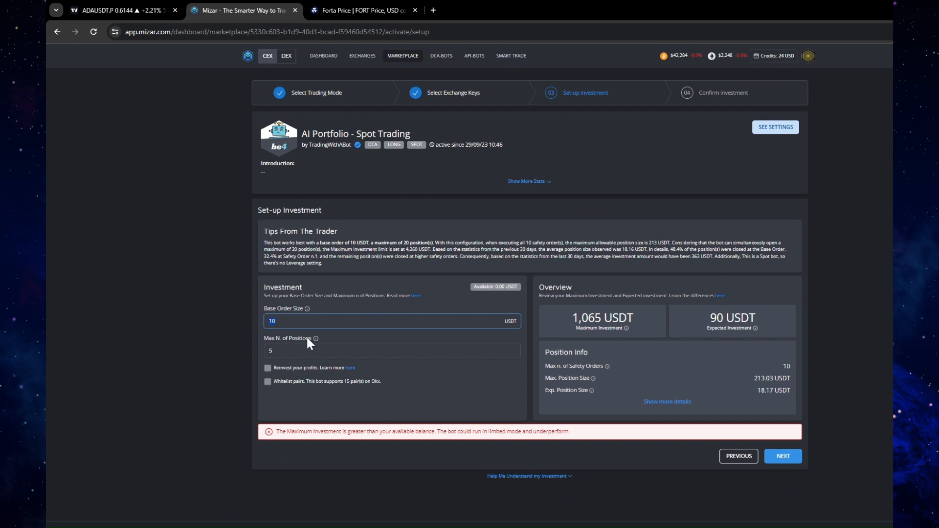
key(Tab)
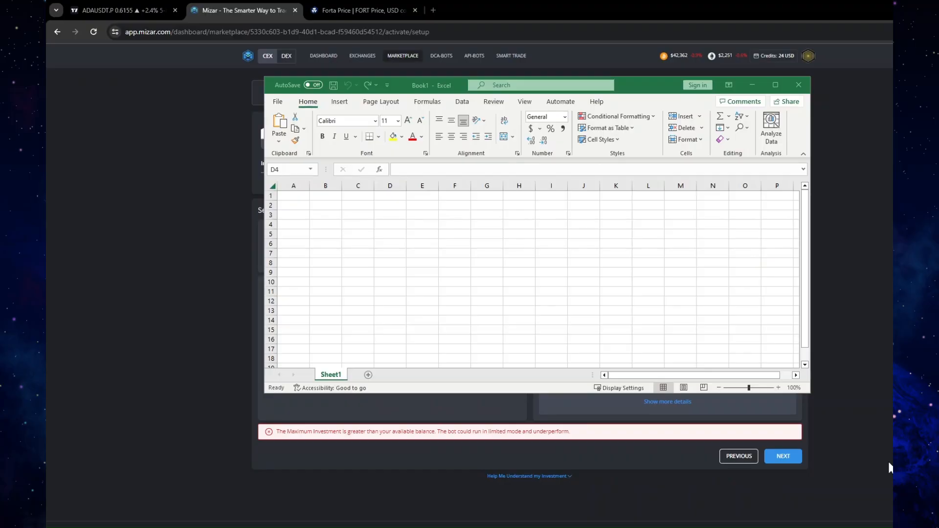
In the blank Excel sheet, enter the label Base Order Size in D4 with 10 in E4, and fit column D to the label
click(390, 224)
text(Base Order Size)
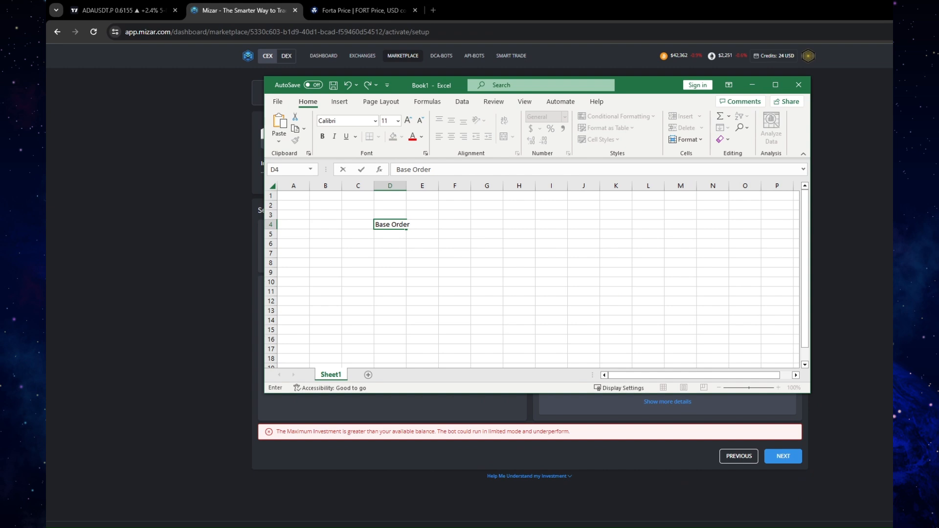
key(Tab)
double_click(405, 186)
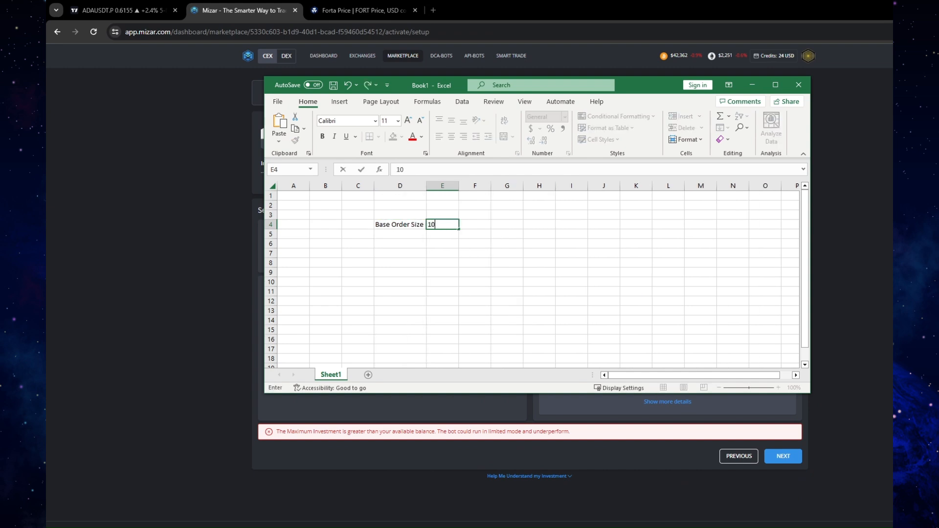
key(Return)
Enter the label Num. of Positions in D5 with 5 in E5, and widen column D to fit
text(Num. of Positions)
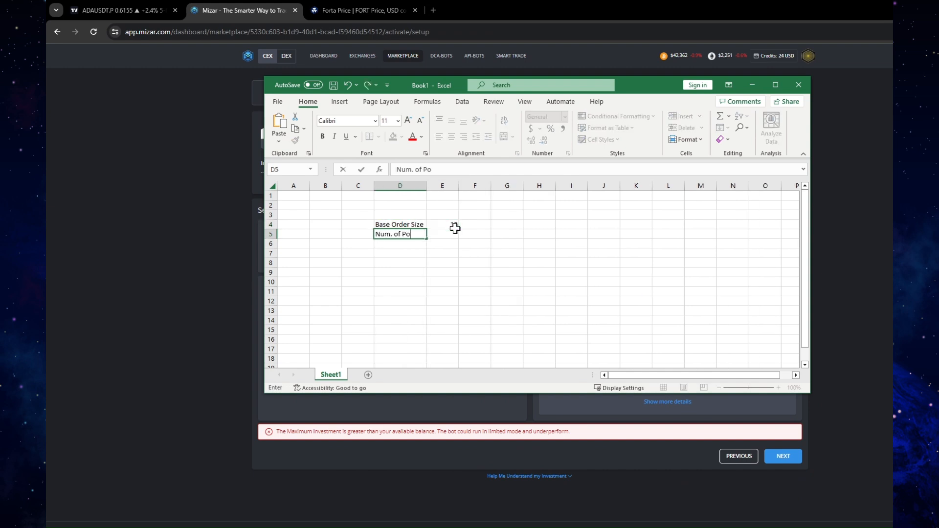
key(Tab)
text(5)
double_click(424, 183)
Enter the label Total in D8 and calculate it in E8 with the formula =E4*E5
click(405, 261)
text(Total)
key(Tab)
text(=)
click(456, 225)
text(*)
click(459, 235)
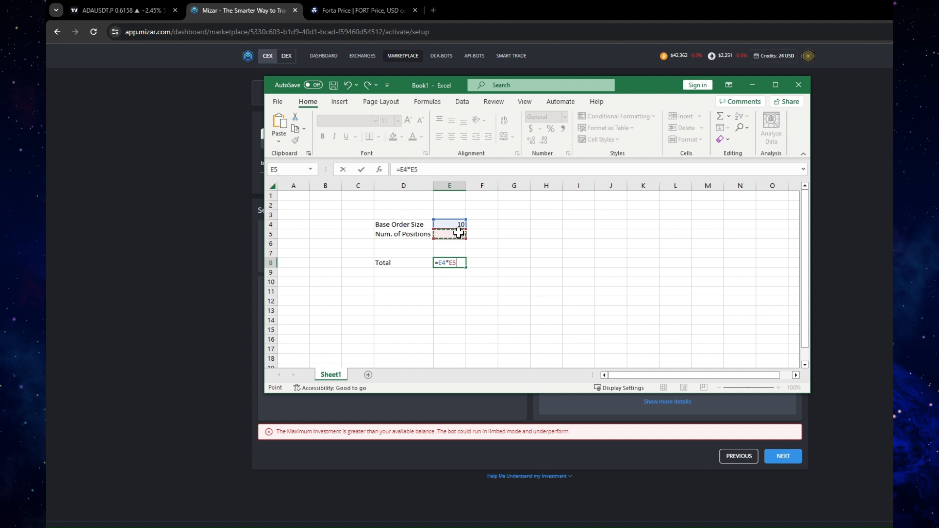
key(Return)
Extend the label in D8 to Total Base Order
double_click(391, 262)
text(Base Order)
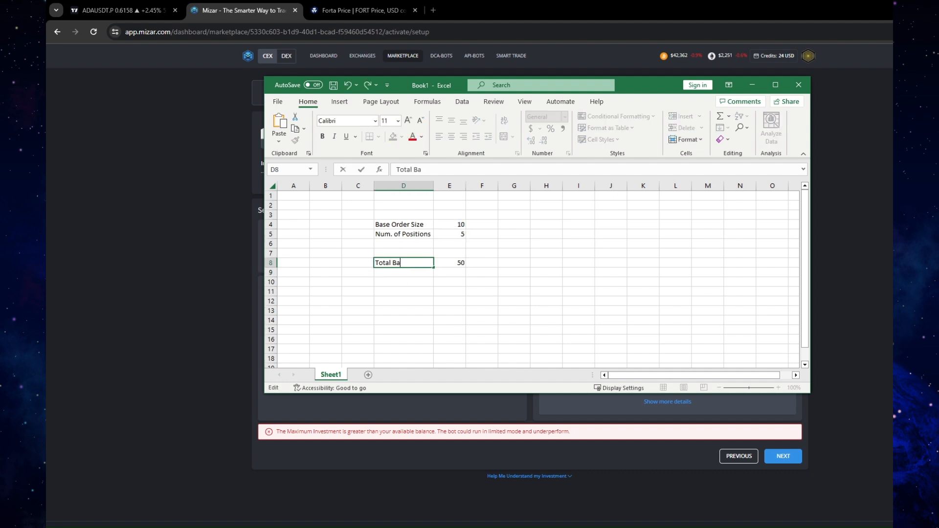
key(Return)
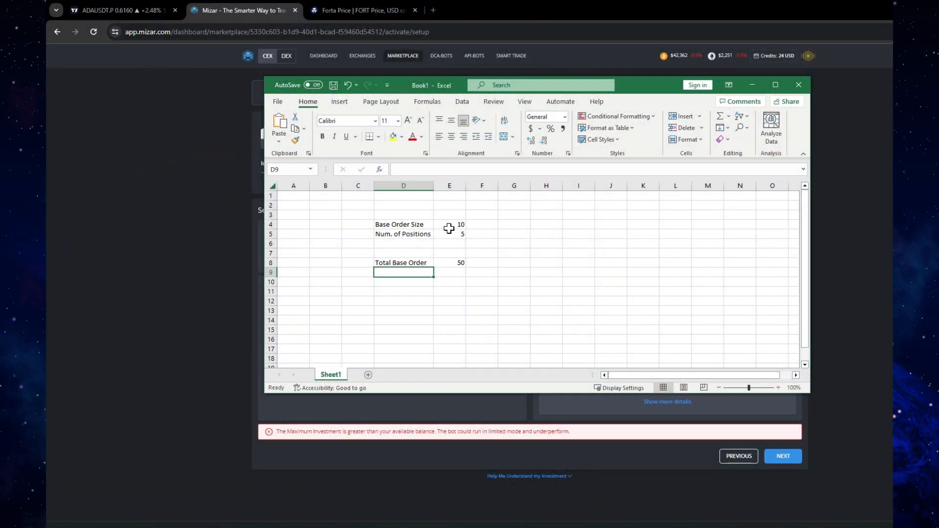
Re-enter 5 as the number of positions in E5, and inspect the Total Base Order row and its formula
click(449, 227)
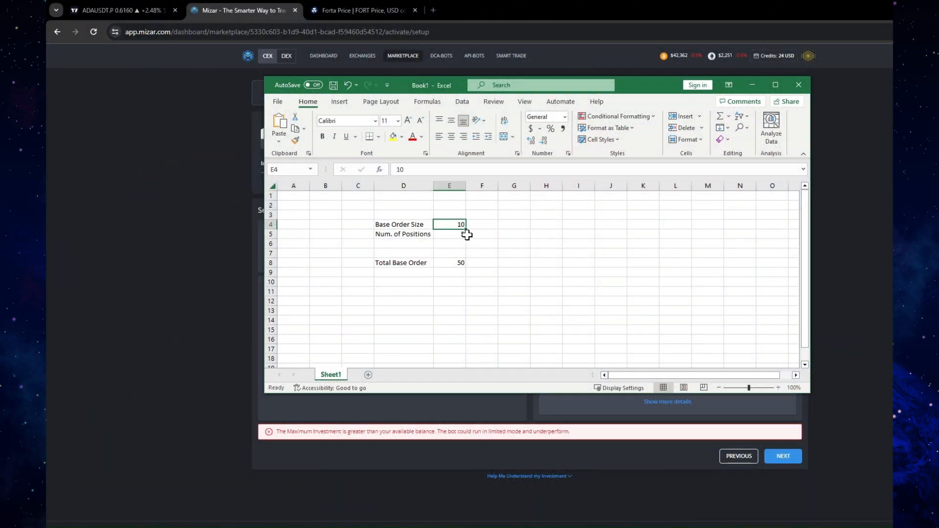
click(466, 235)
text(5)
key(Tab)
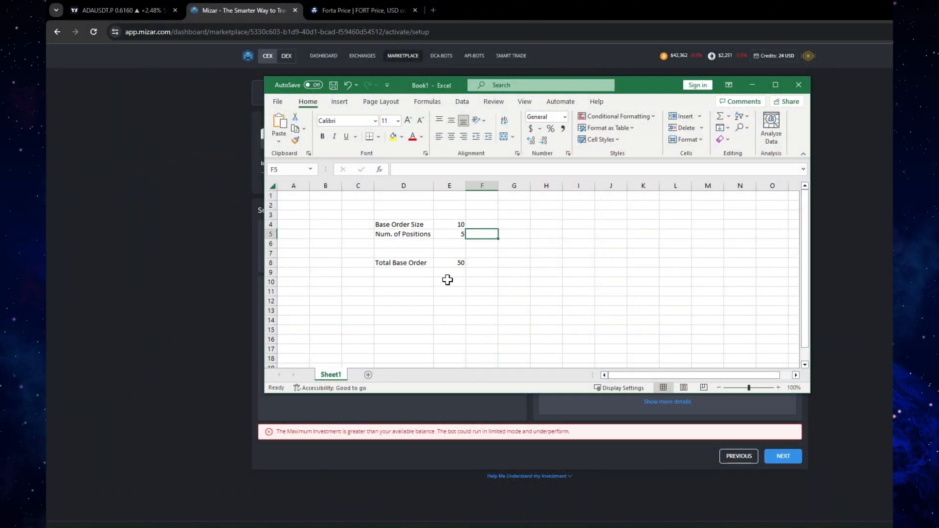
drag(425, 264, 450, 264)
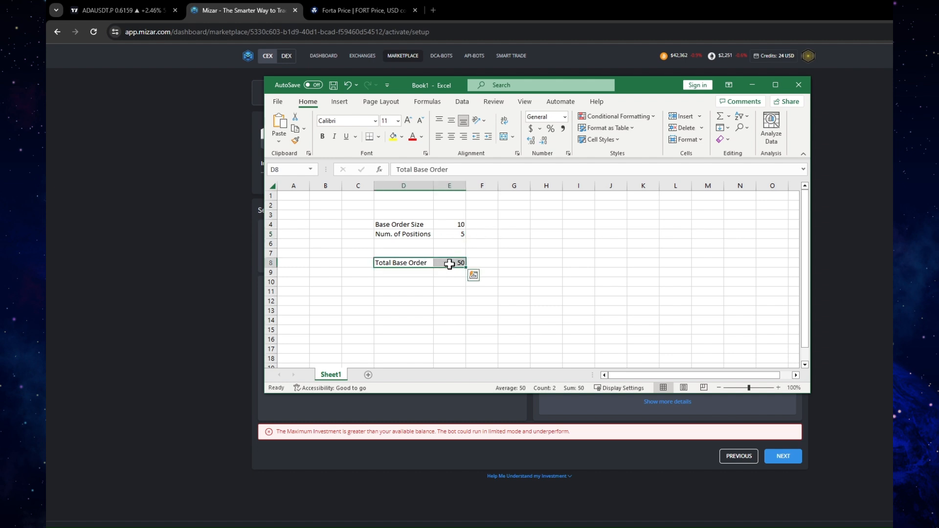
click(449, 264)
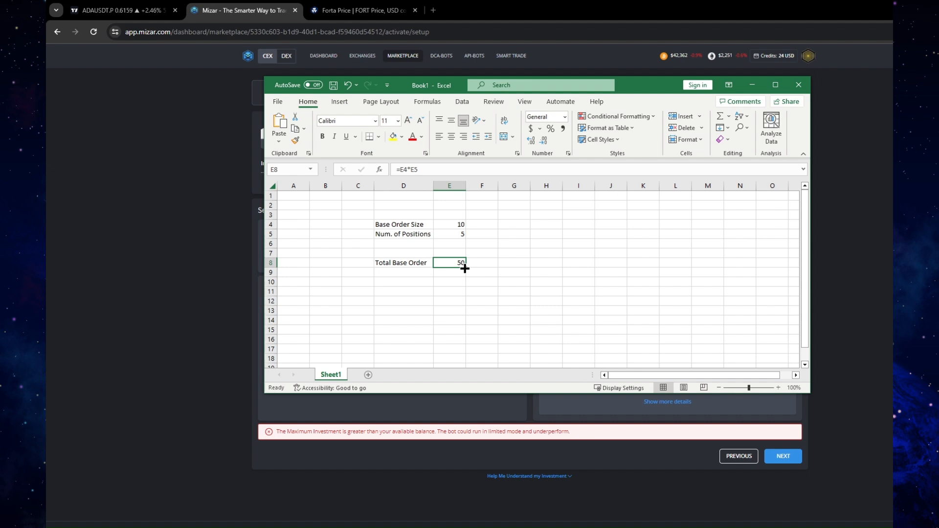
Switch back to Mizar in the browser and open the Marketplace in a new tab
click(842, 231)
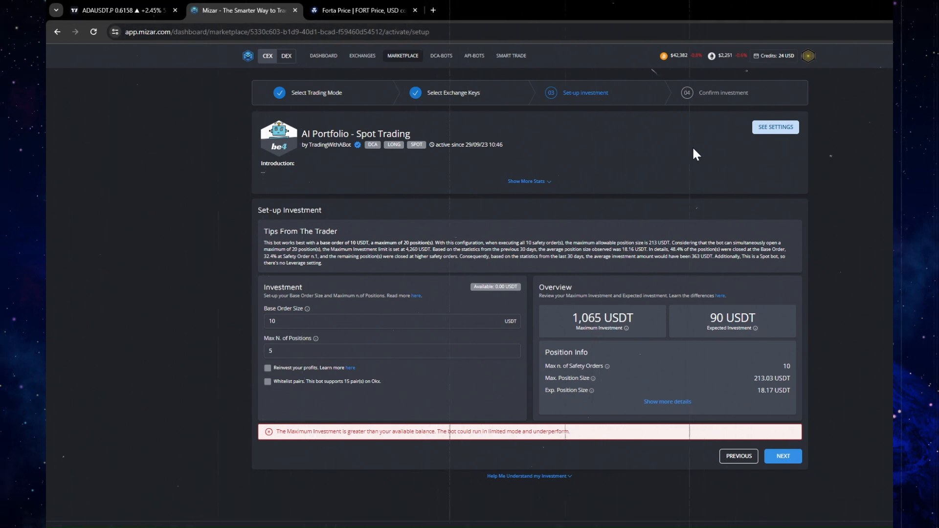
right_click(393, 56)
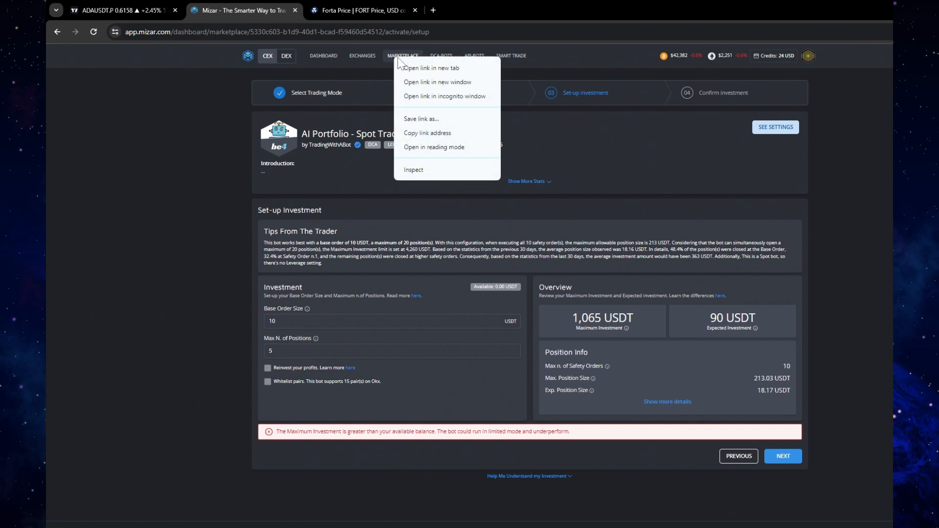
click(401, 69)
click(368, 11)
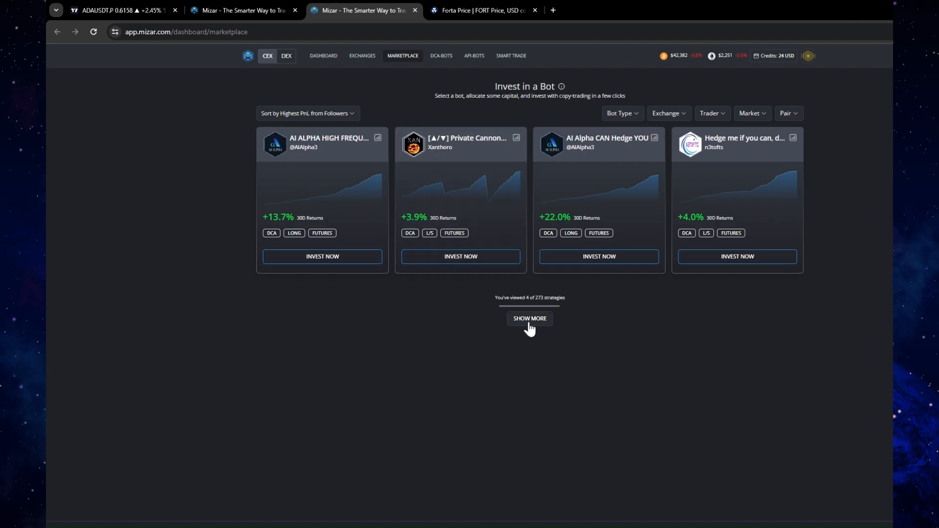
Sort the marketplace bots by Most Popular and open the AI Portfolio - Spot Trading bot's performance page
click(287, 115)
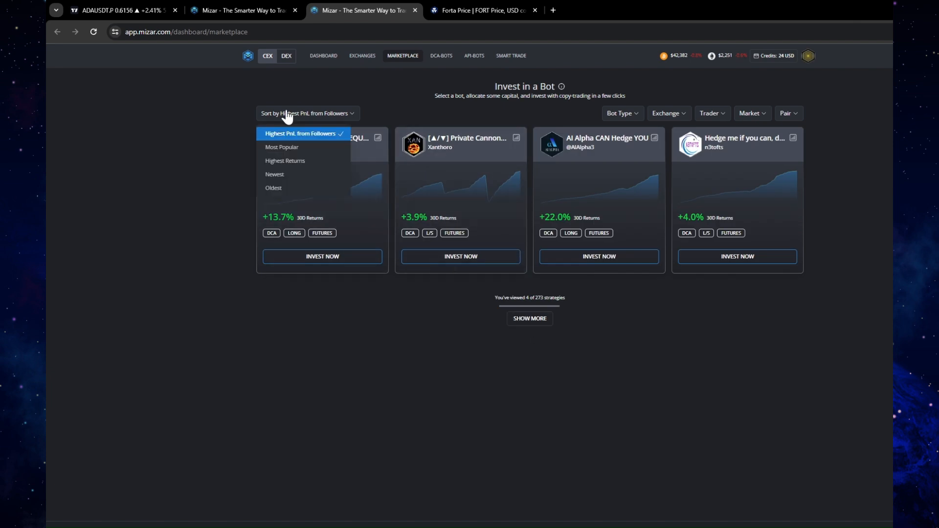
click(299, 146)
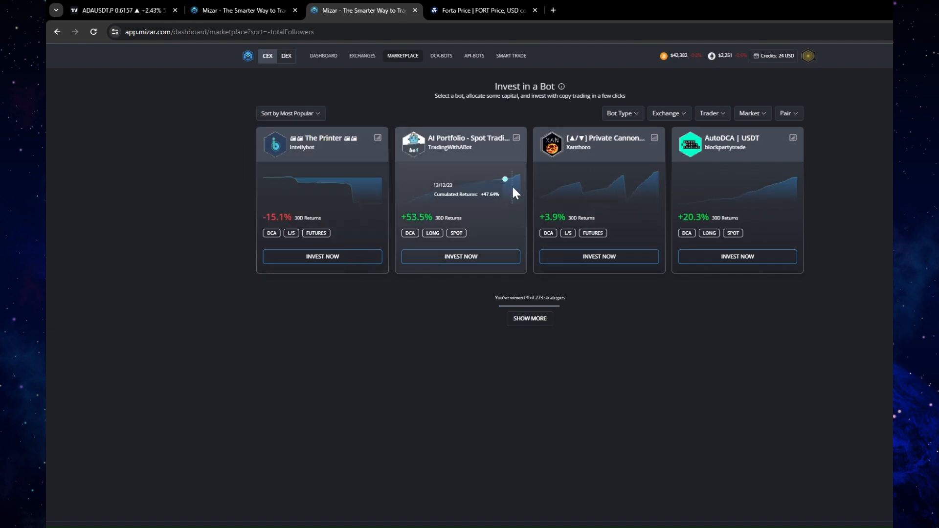
click(515, 145)
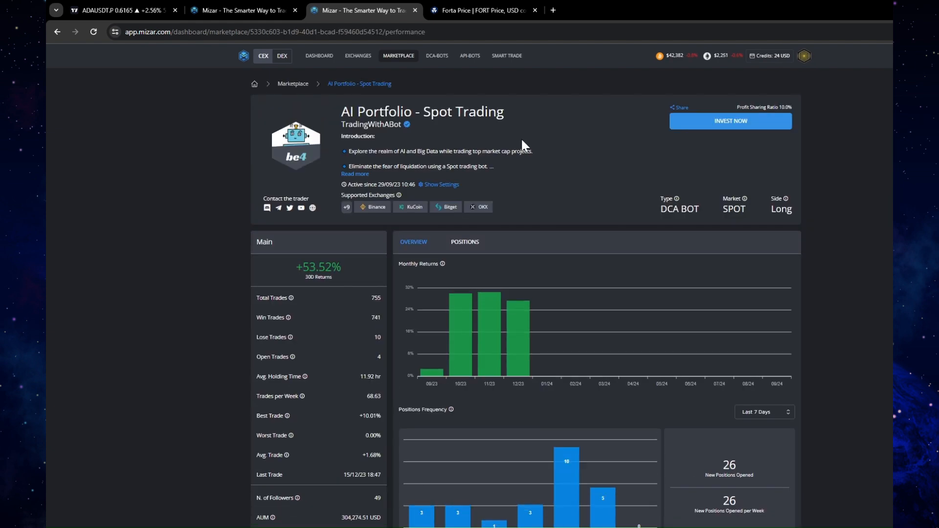
View the bot's settings, expand and look through the supported pairs, and close the settings
click(451, 185)
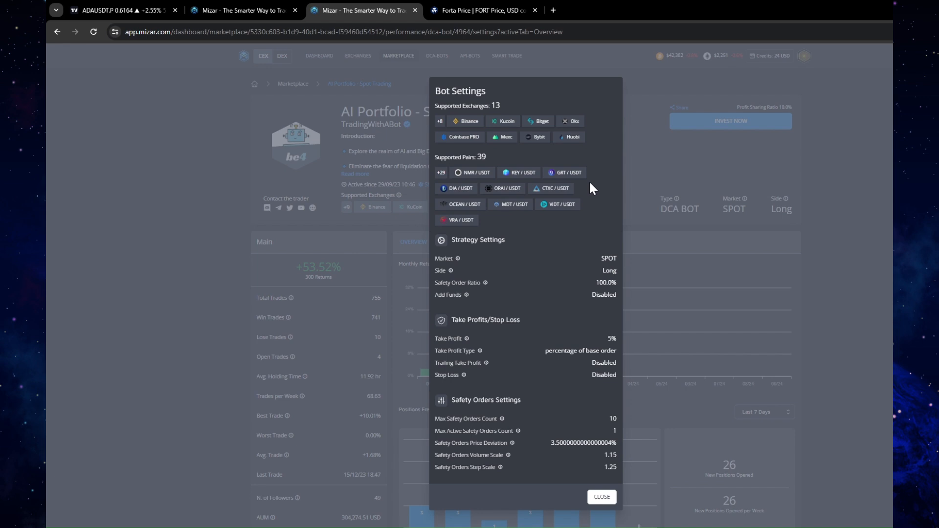
click(442, 174)
drag(613, 170, 612, 196)
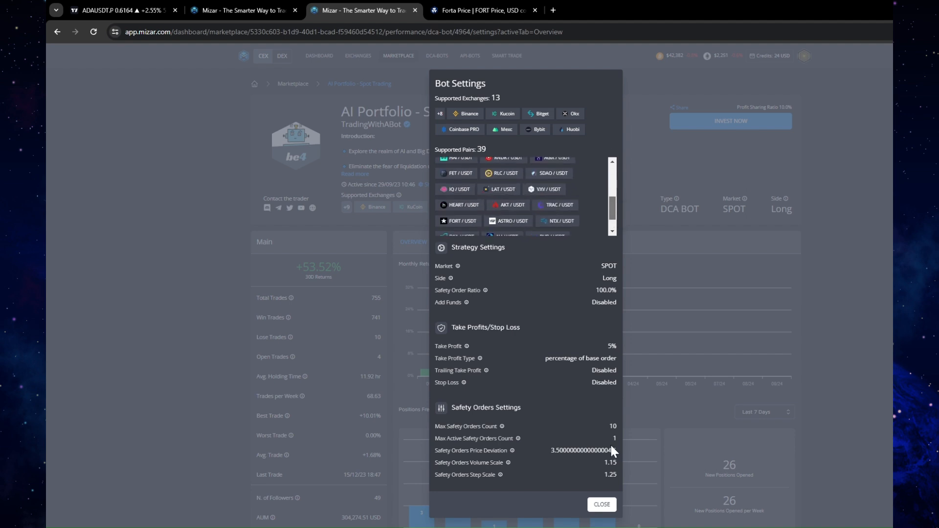
click(602, 504)
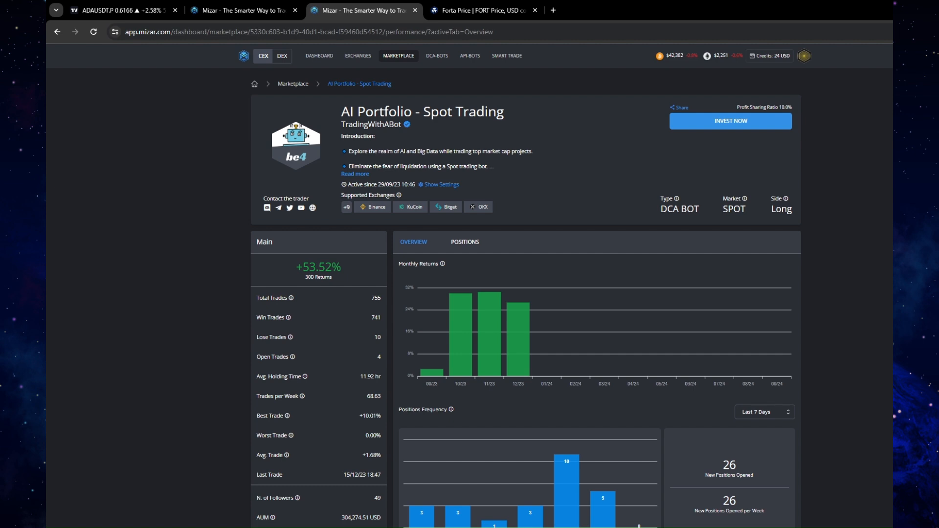
Reopen the bot settings and examine the full list of supported pairs along with the safety order settings
click(441, 184)
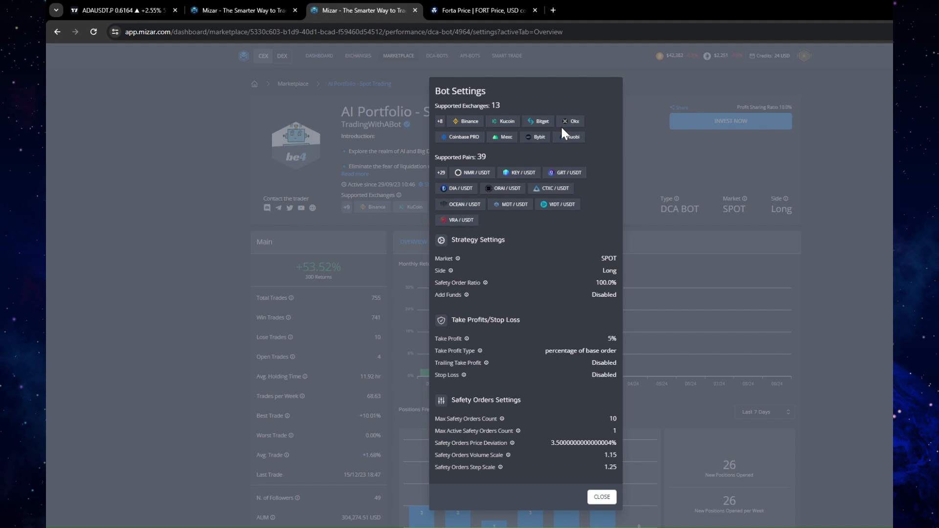
click(442, 172)
scroll(604, 186, down, 5)
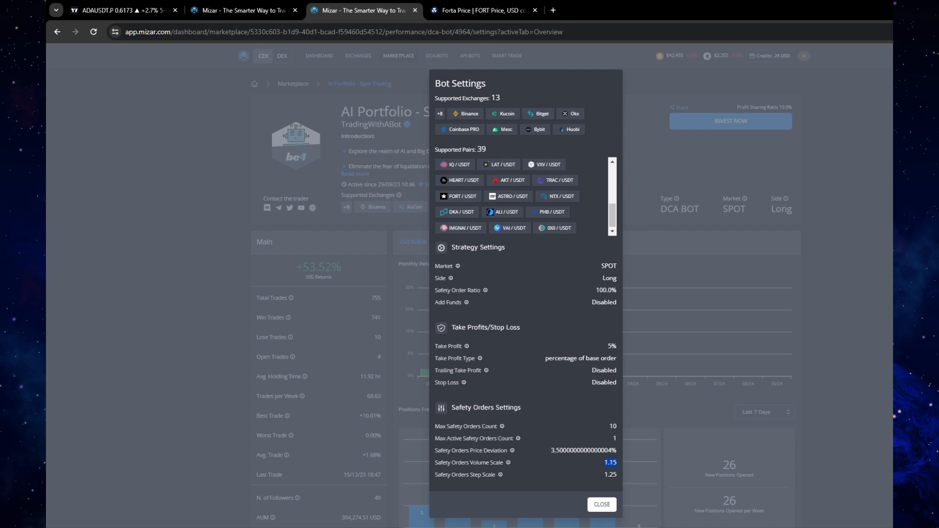
Switch to the Excel sheet and enter the heading Base Order in D2
key(alt+Tab)
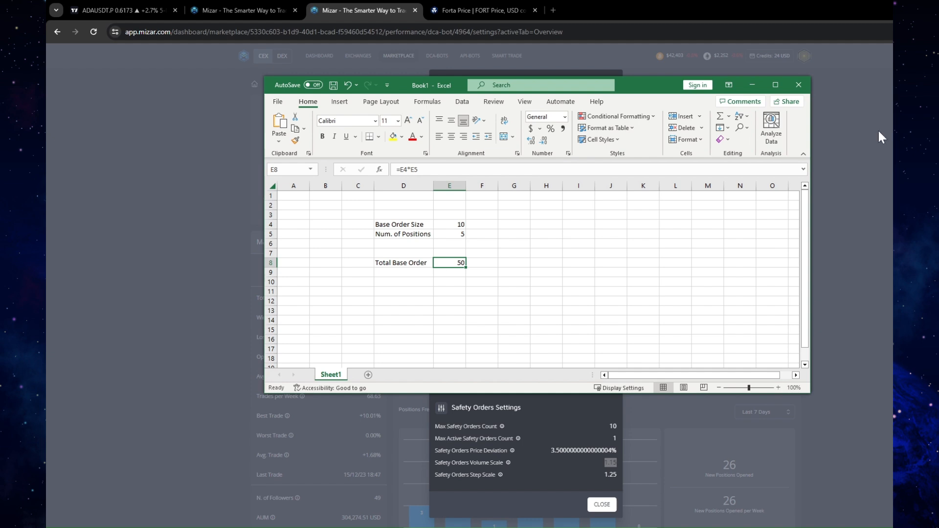
click(416, 205)
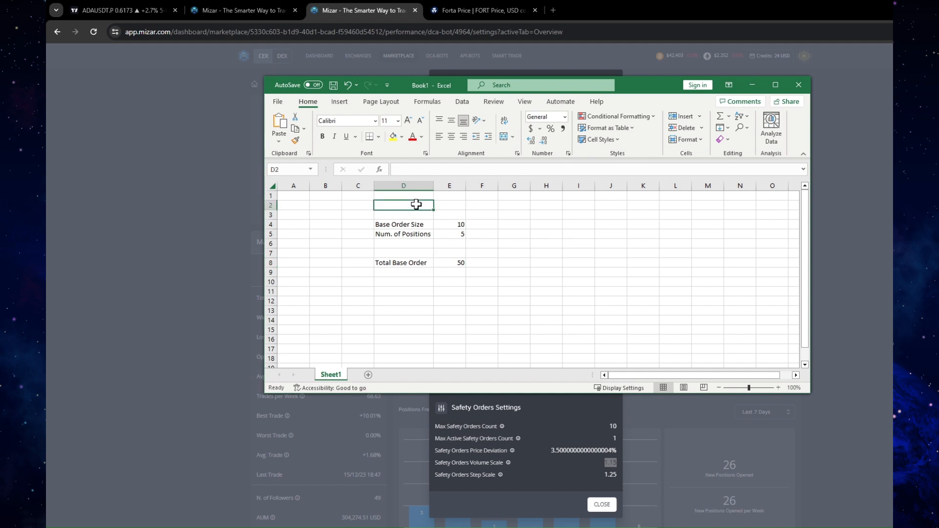
text(Base Or)
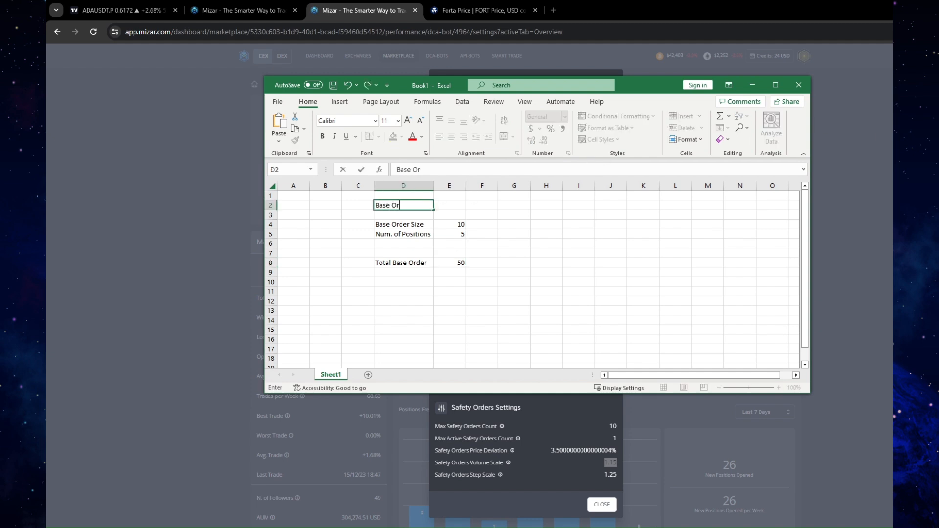
text(e)
key(BackSpace)
text(der)
Replace the label in D8 with Total
click(404, 264)
key(BackSpace)
text(Total)
click(612, 253)
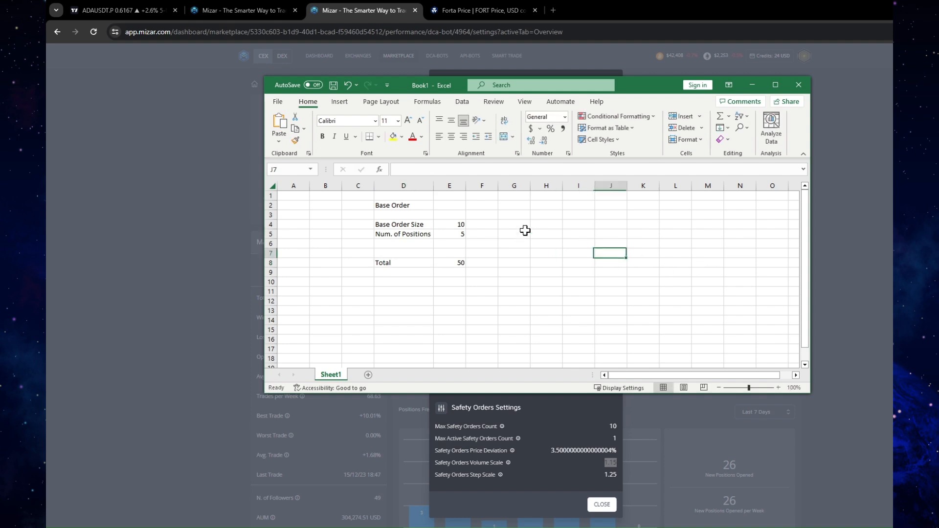
Fill the label cells D2:D8 with light green
drag(402, 203, 405, 262)
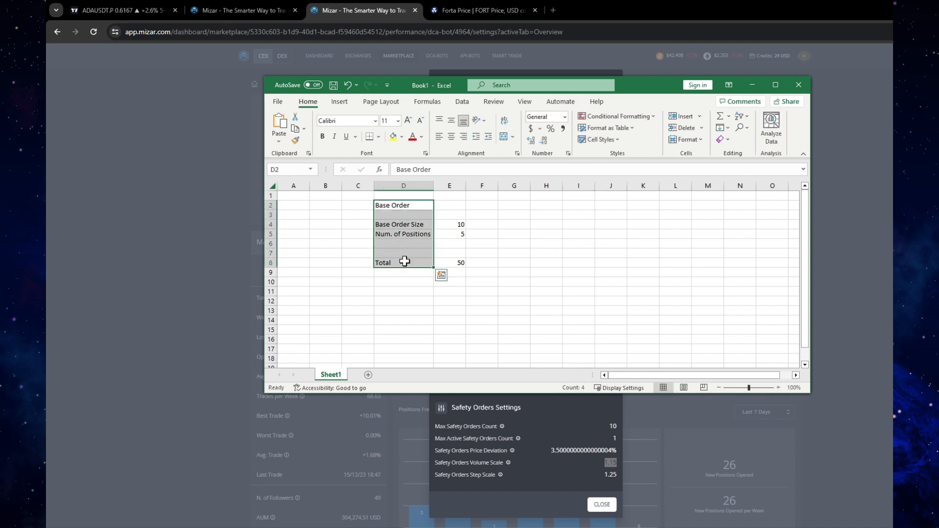
click(402, 136)
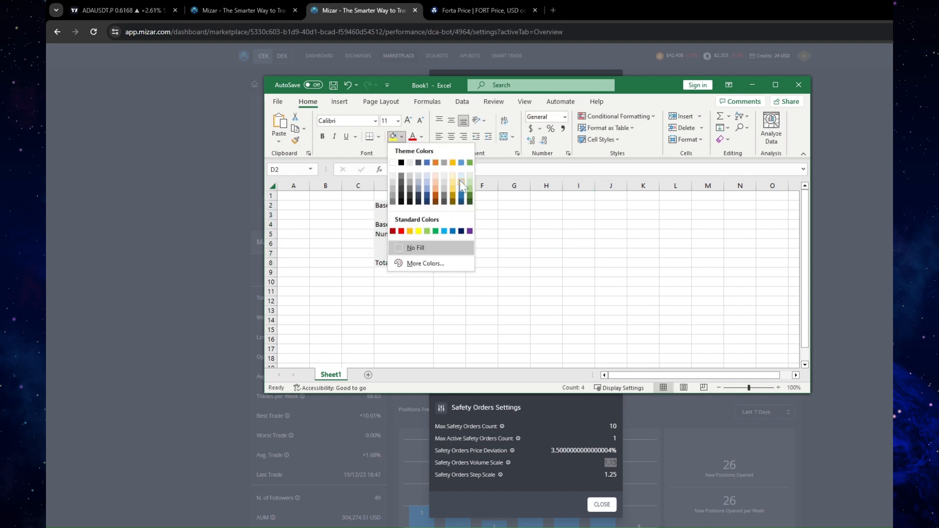
click(469, 181)
click(594, 224)
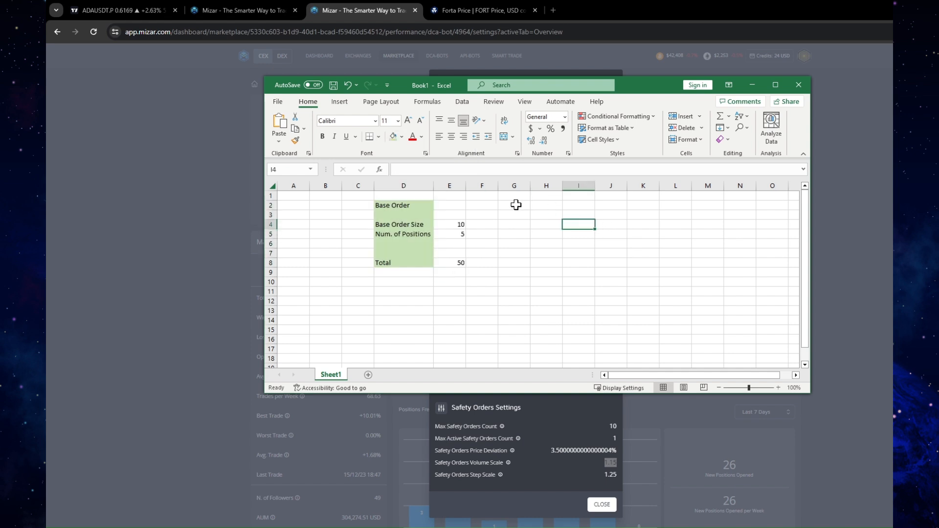
Enter the heading SO1 in G2 and the heading SO2 in I2
click(517, 205)
text(S)
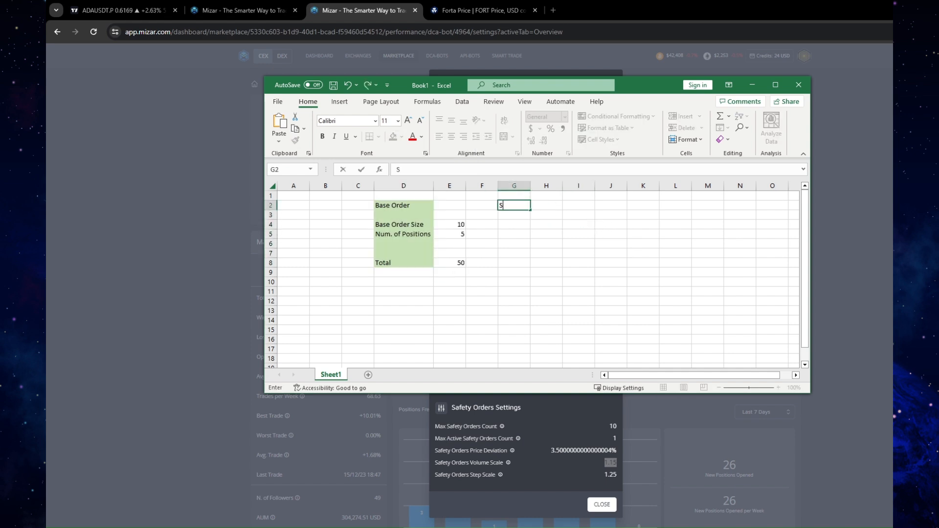
text(O1)
key(Return)
click(576, 204)
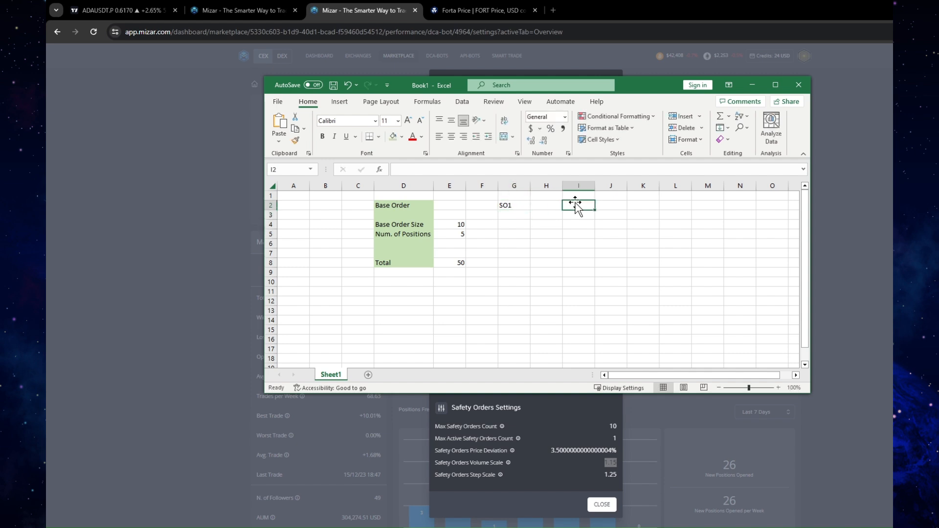
text(SO2)
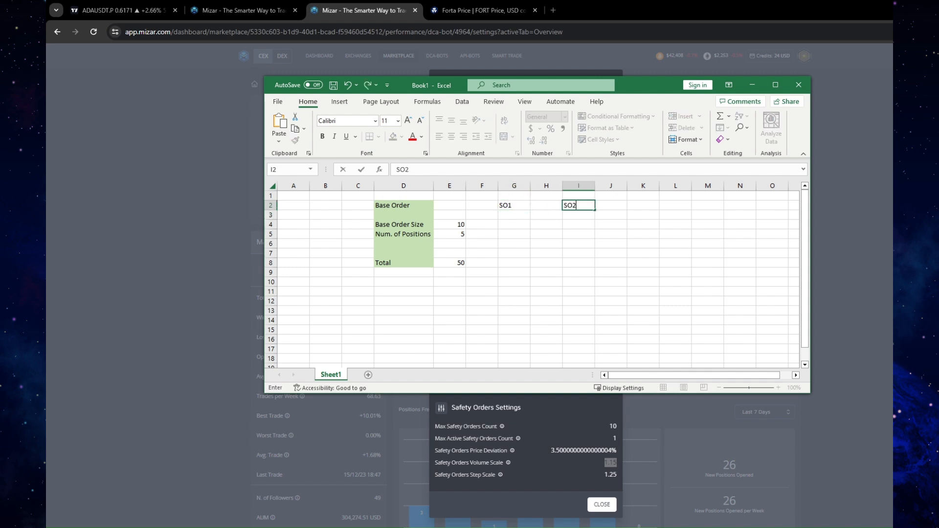
click(630, 214)
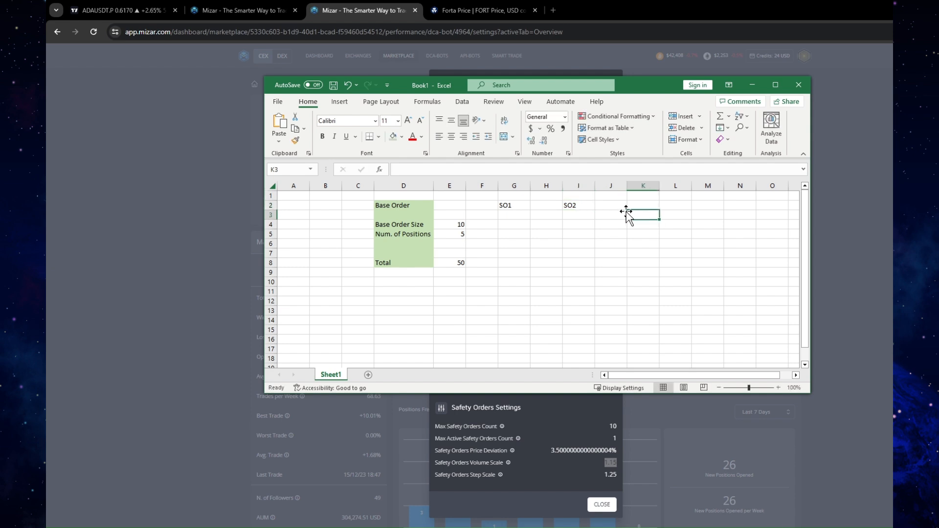
Calculate the first safety order size in G4 with the formula =E4*1.15
drag(628, 89, 563, 83)
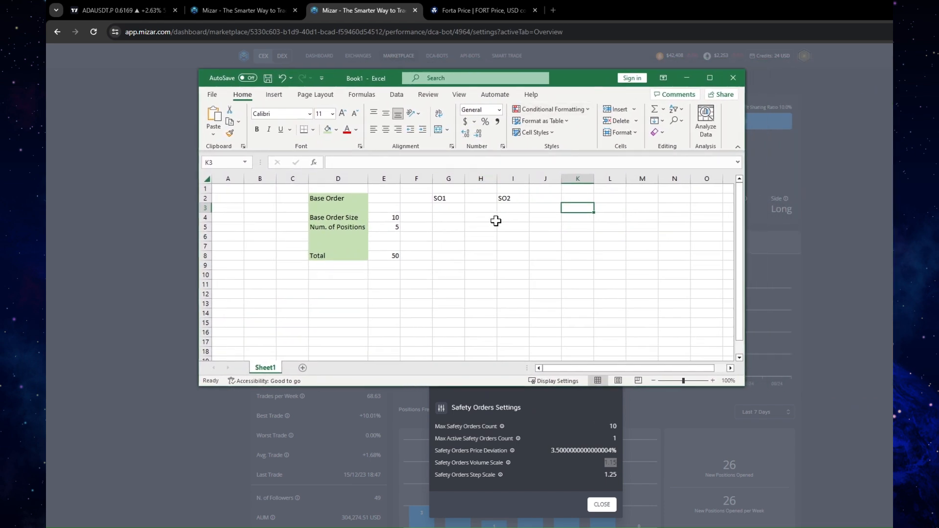
click(337, 218)
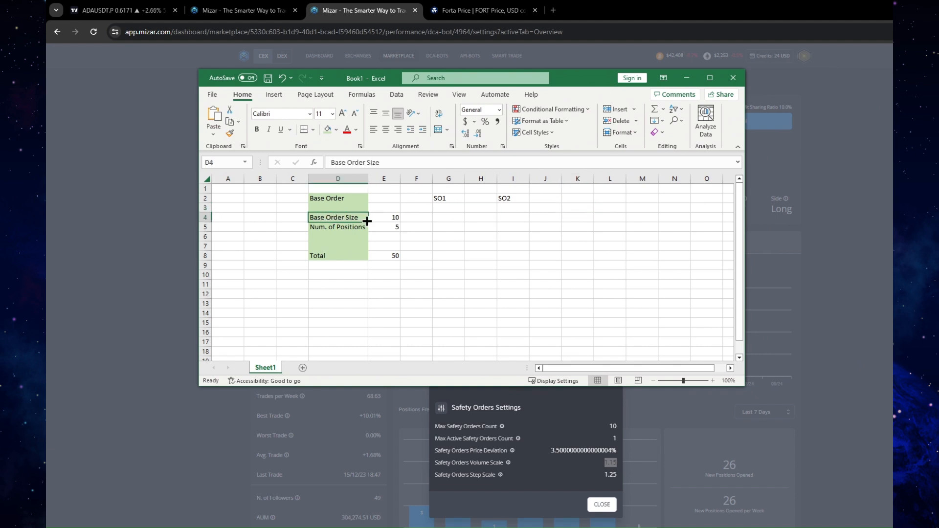
click(449, 220)
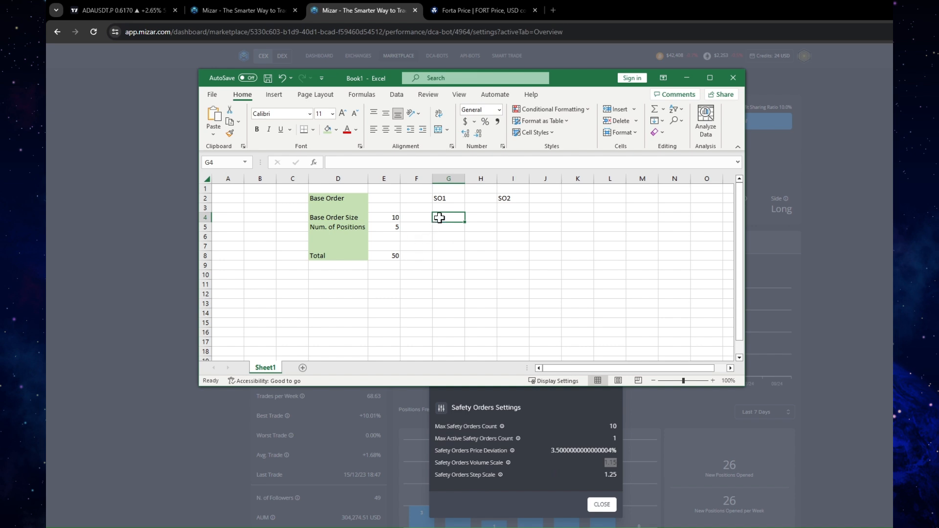
text(=)
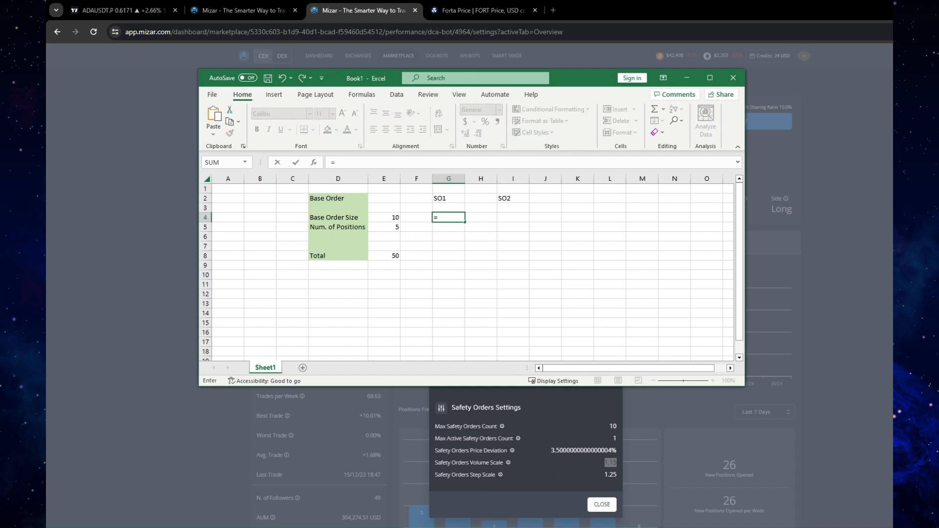
click(386, 215)
text(*1.15)
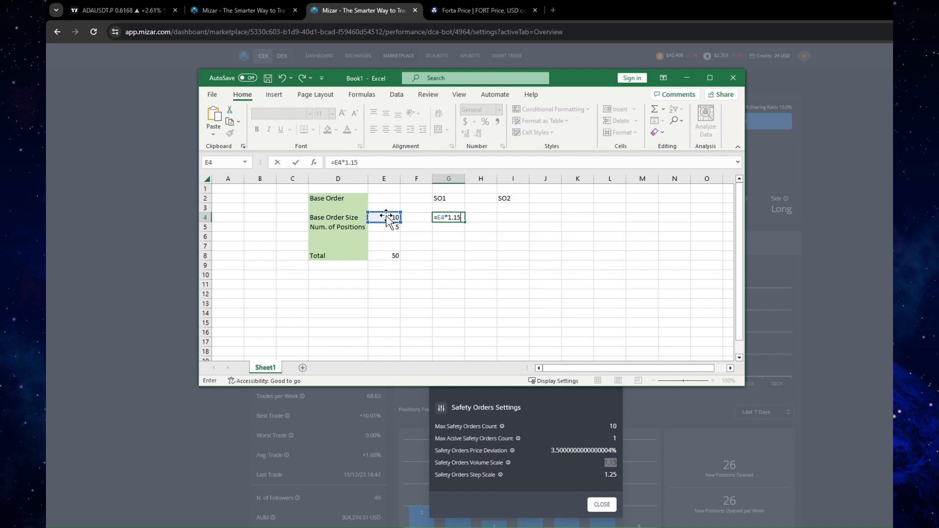
key(Return)
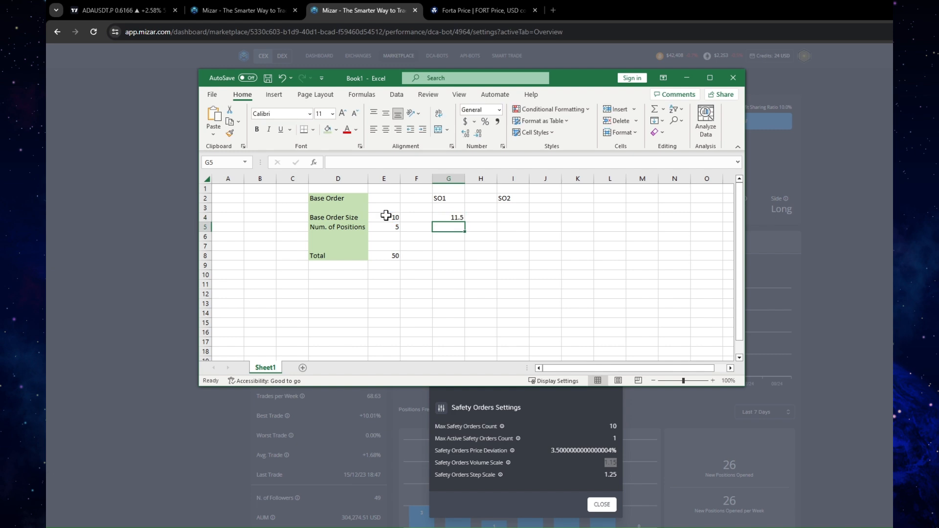
Calculate the second safety order size in I4 with the formula =G4*1.15
click(522, 217)
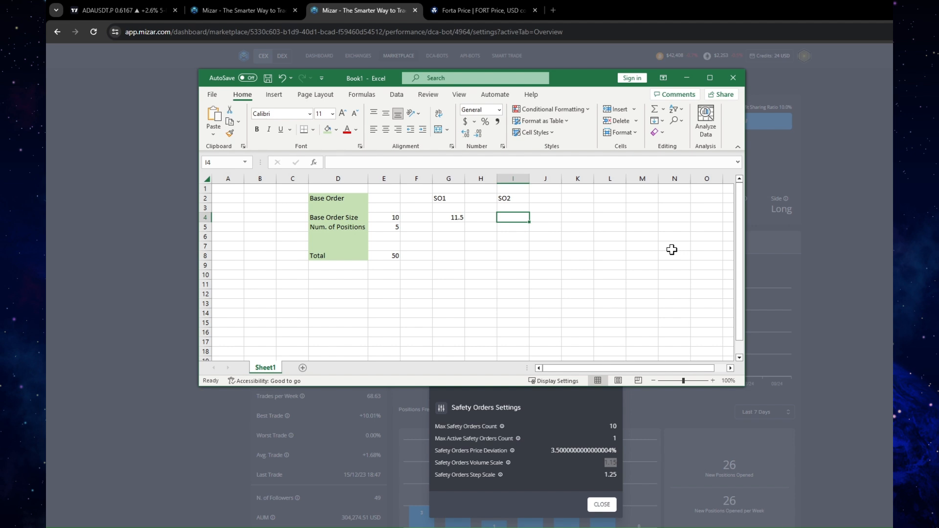
text(=)
click(457, 219)
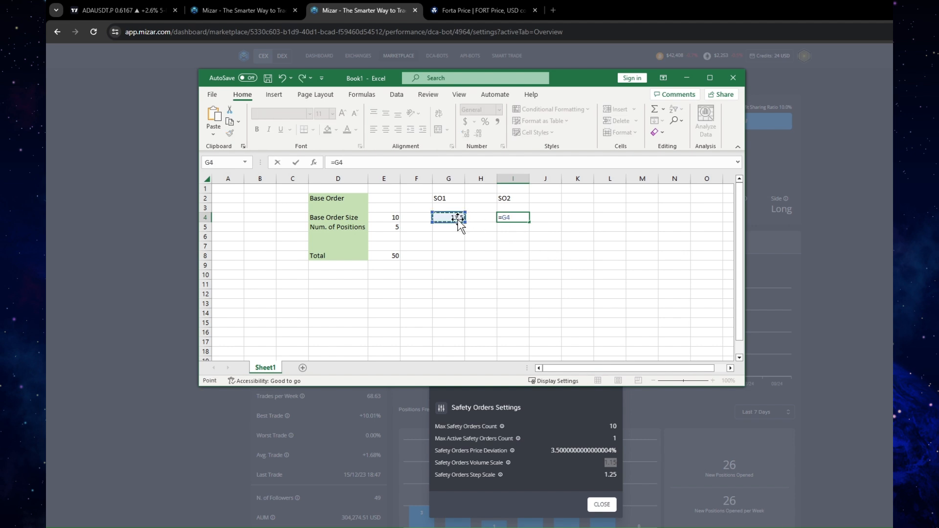
text(*.)
key(BackSpace)
text(1.15)
key(Return)
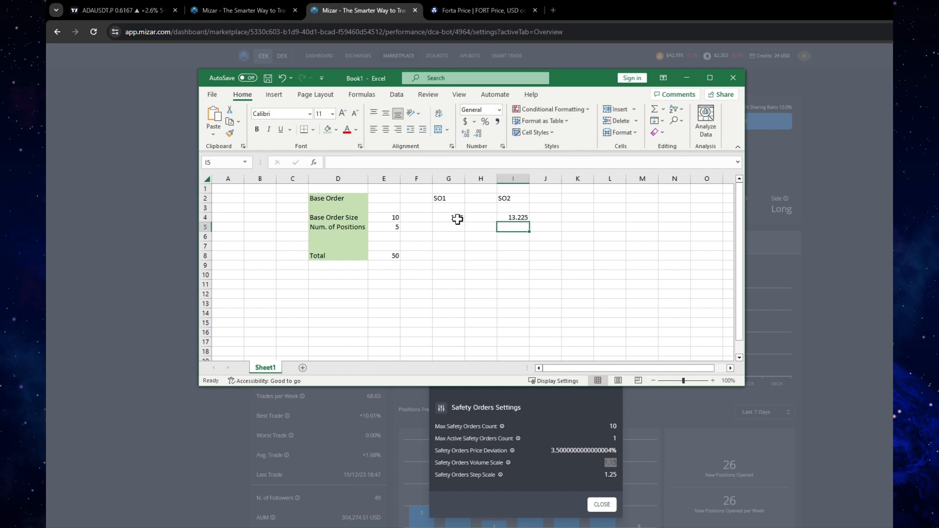
click(458, 220)
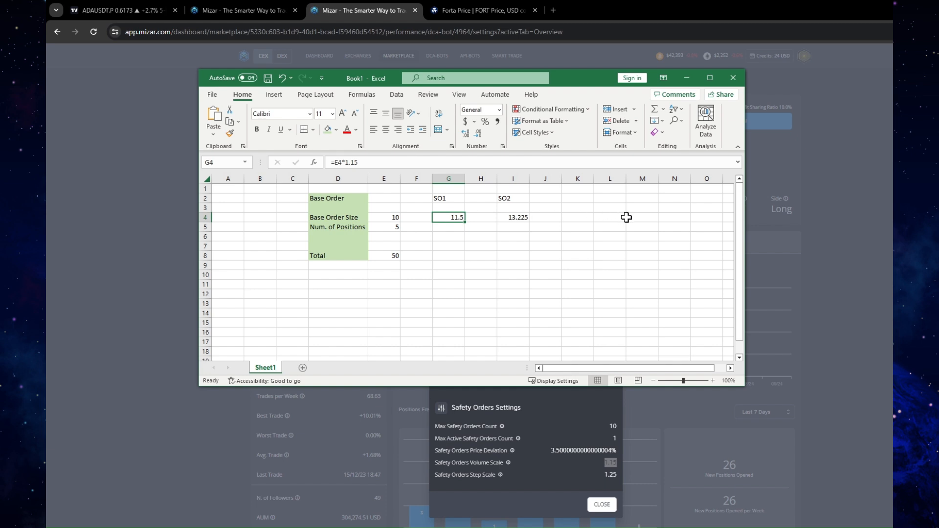
Enter the label Total in M4 of the sheet
click(650, 217)
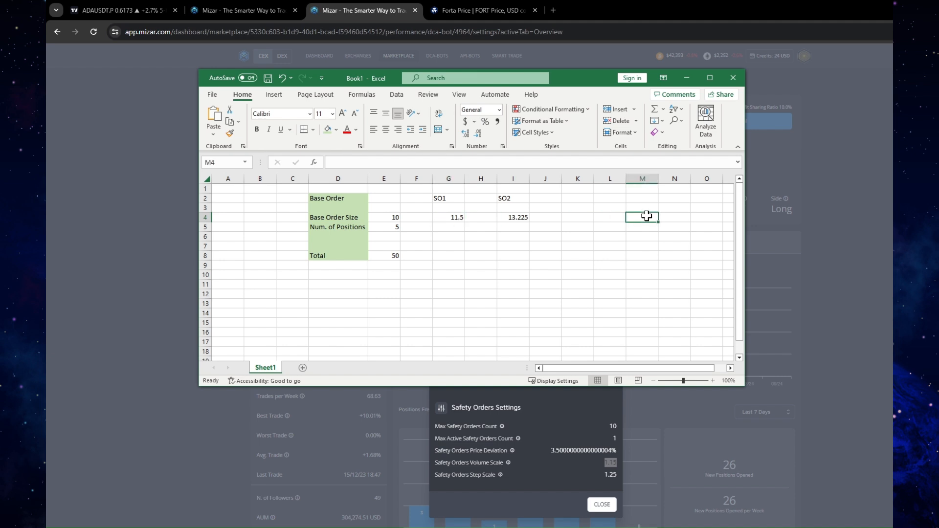
text(TOTA)
key(BackSpace)
key(BackSpace)
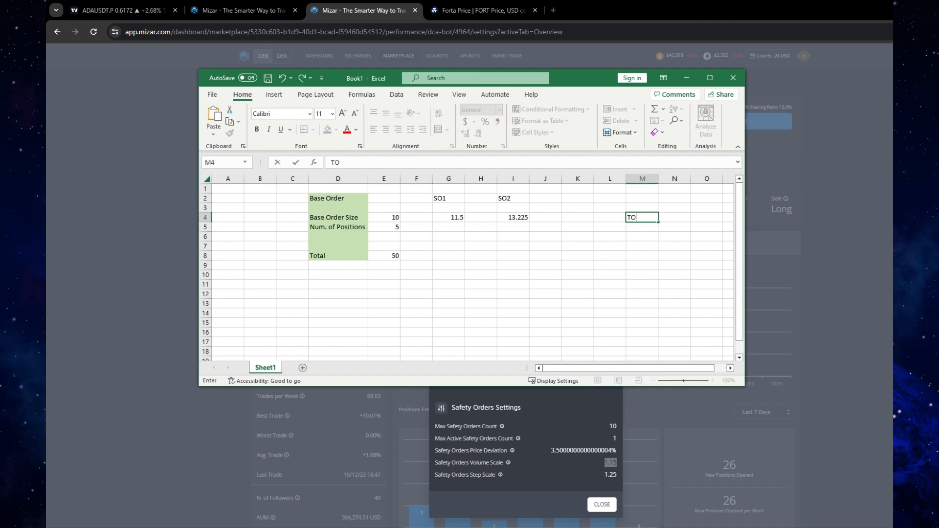
key(BackSpace)
text(otal)
click(568, 254)
Fill the safety order columns G2:G8 and I2:I8 with light gold
drag(448, 198, 442, 254)
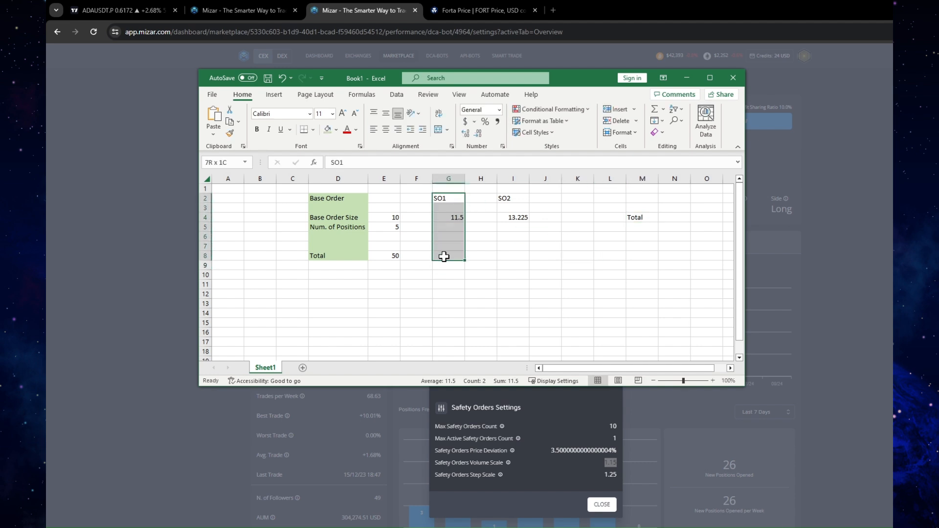
click(337, 130)
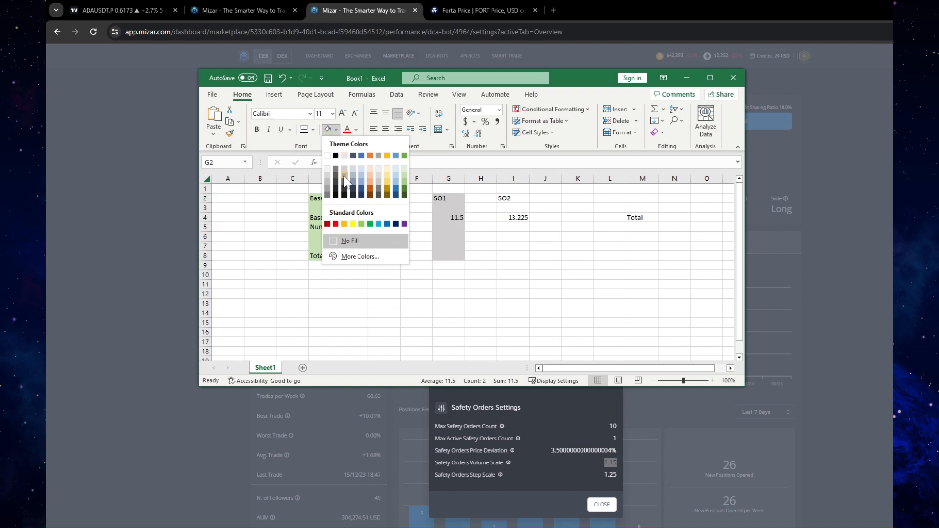
click(389, 175)
drag(513, 198, 513, 253)
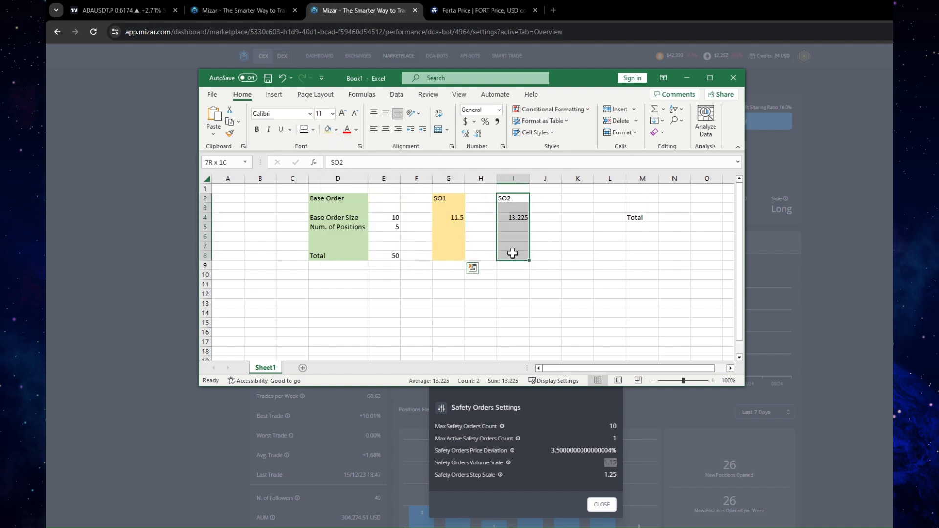
click(327, 129)
Add the base order and both safety order sizes in N4 with the formula =E4+G4+I4
click(677, 219)
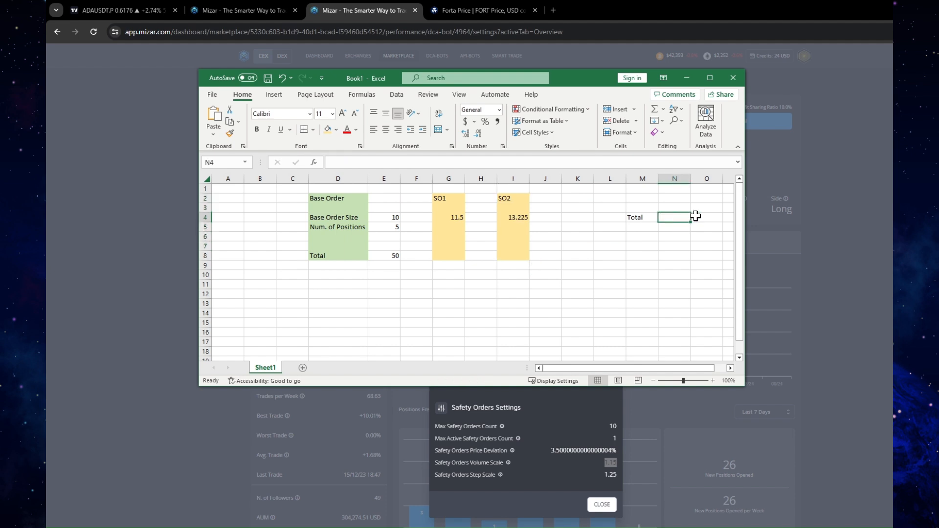
key(BackSpace)
text(=)
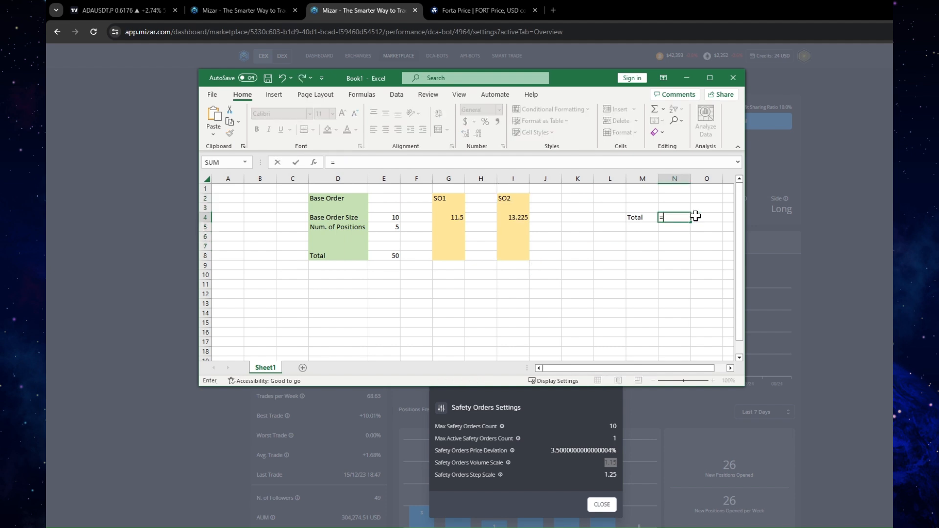
click(392, 217)
text(+)
click(439, 219)
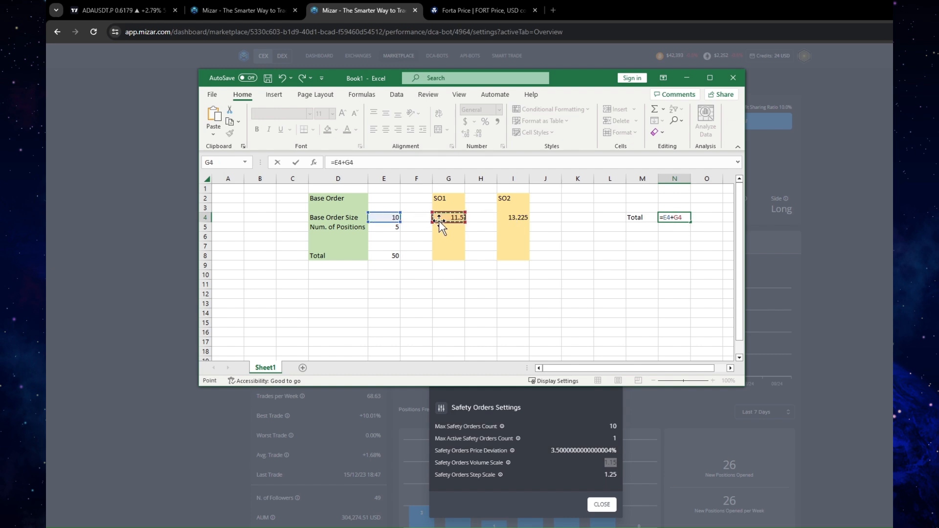
text(+)
click(508, 221)
key(Return)
click(677, 221)
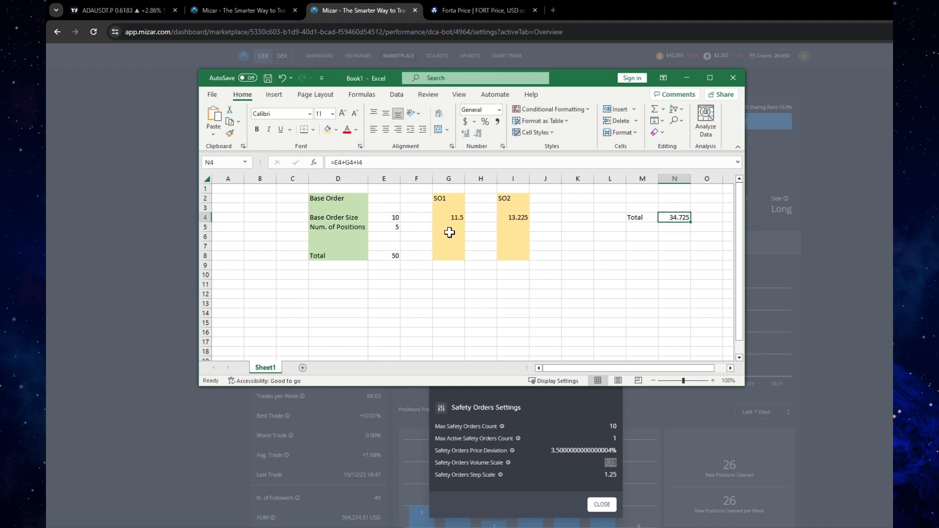
Enter 5 as the number of positions for SO1 in G5 and for SO2 in I5
click(446, 228)
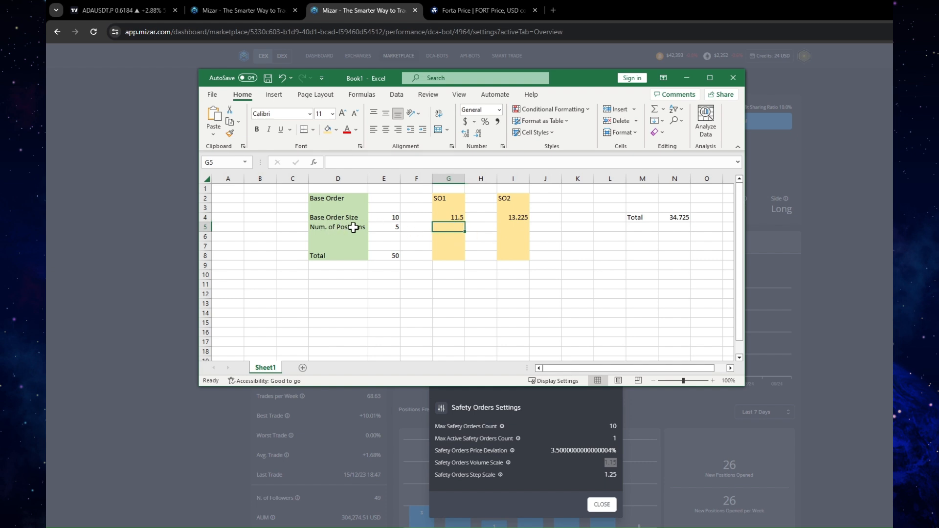
text(5)
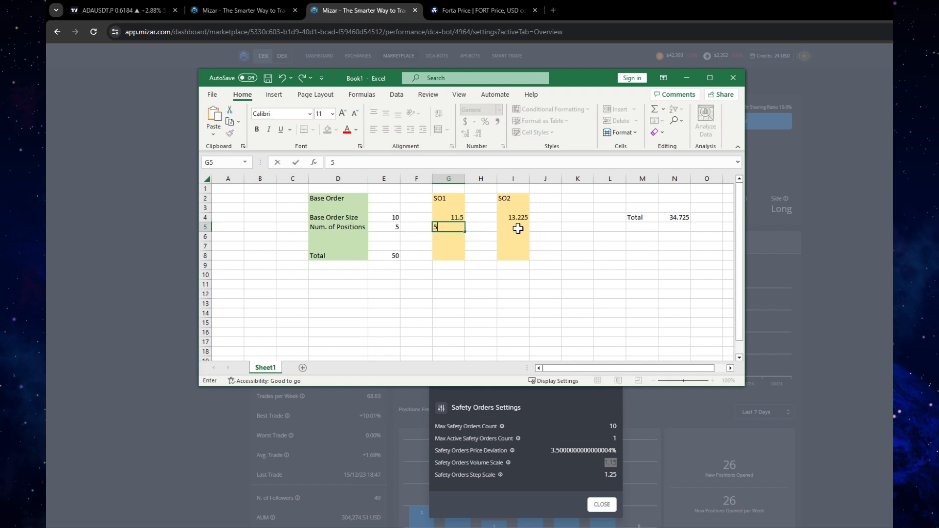
click(514, 227)
text(5)
click(513, 246)
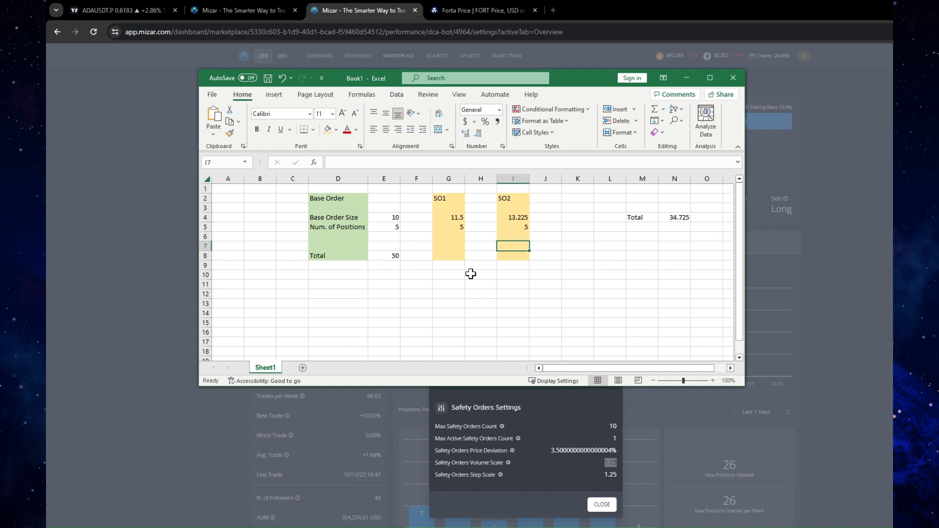
Calculate the SO1 total in G8 with the formula =G4*G5 and begin the SO2 total formula in I8
click(445, 256)
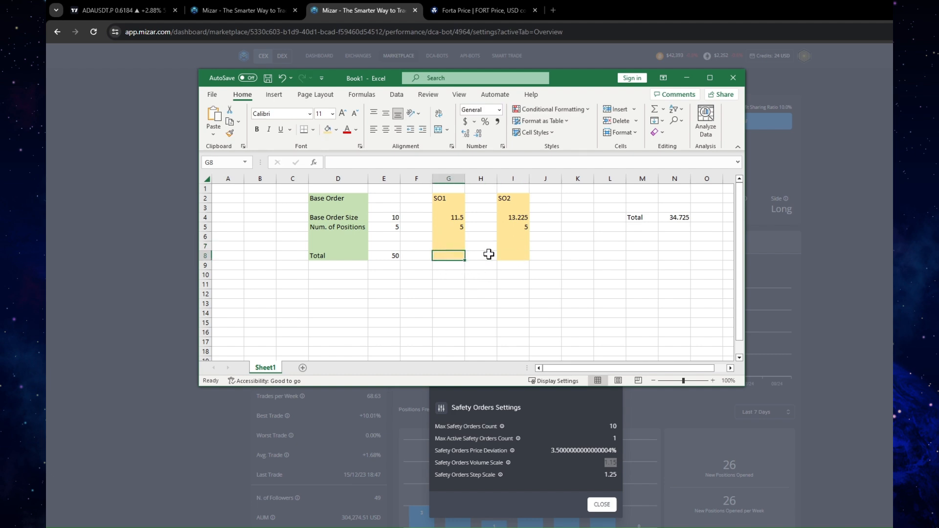
text(=)
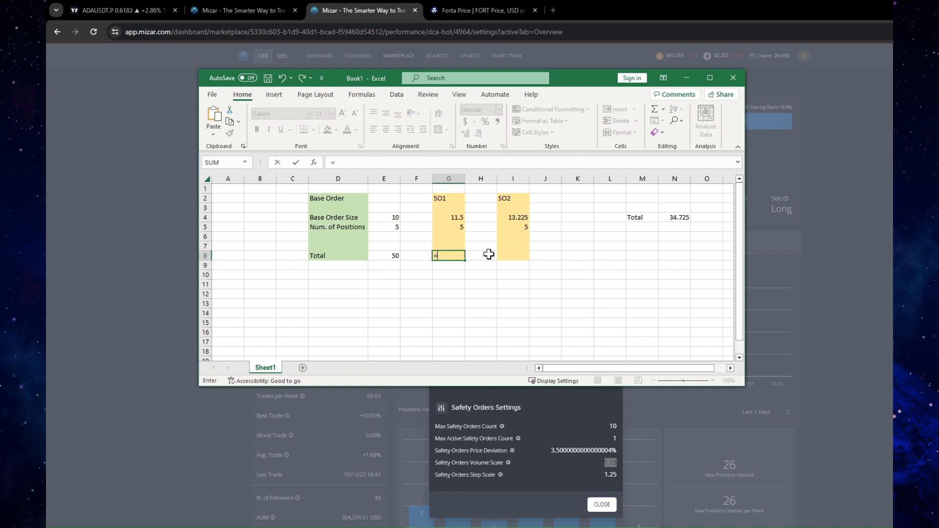
click(457, 217)
text(*)
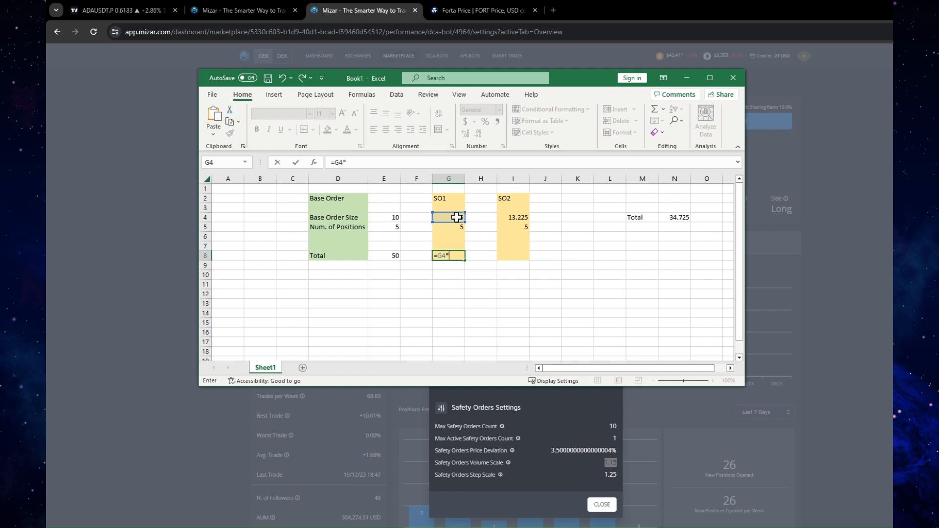
click(457, 227)
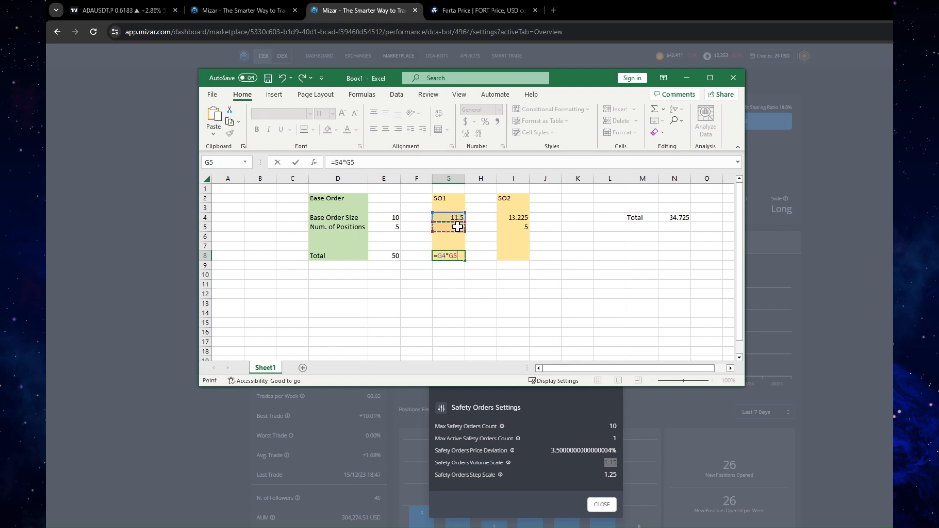
key(Return)
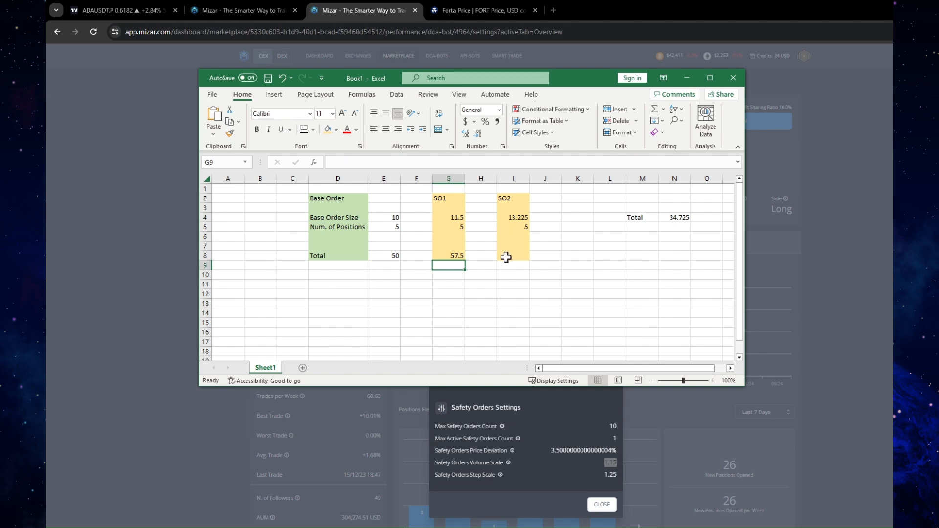
click(506, 257)
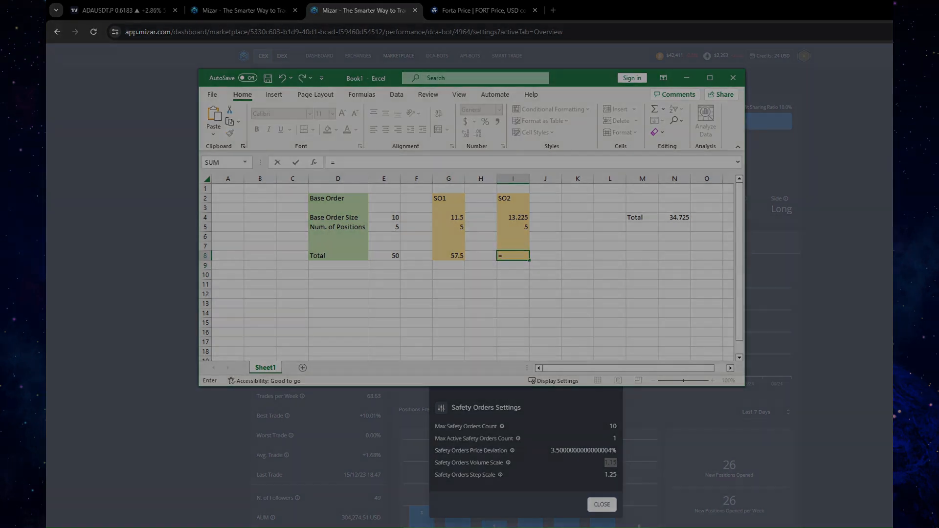
text(=)
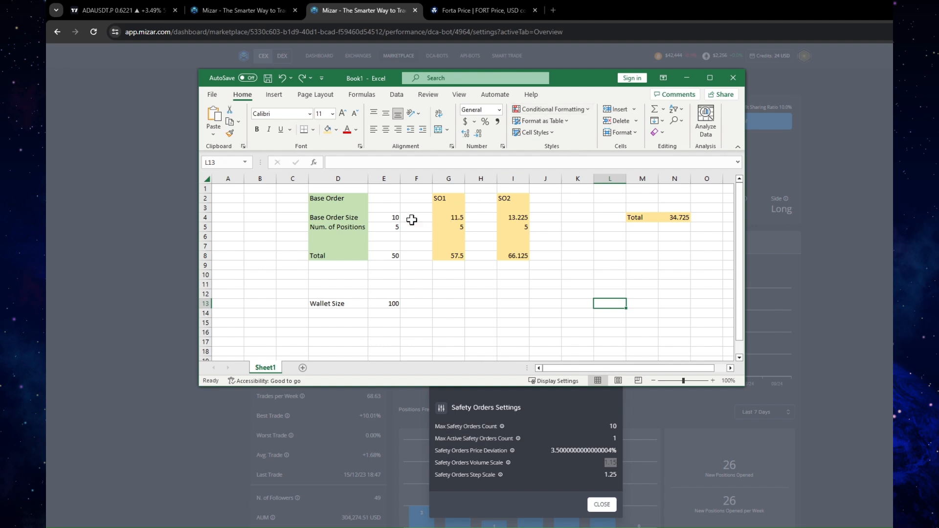
Set the number of positions to 1 for the base order, SO1 and SO2 in E5, G5 and I5
click(381, 217)
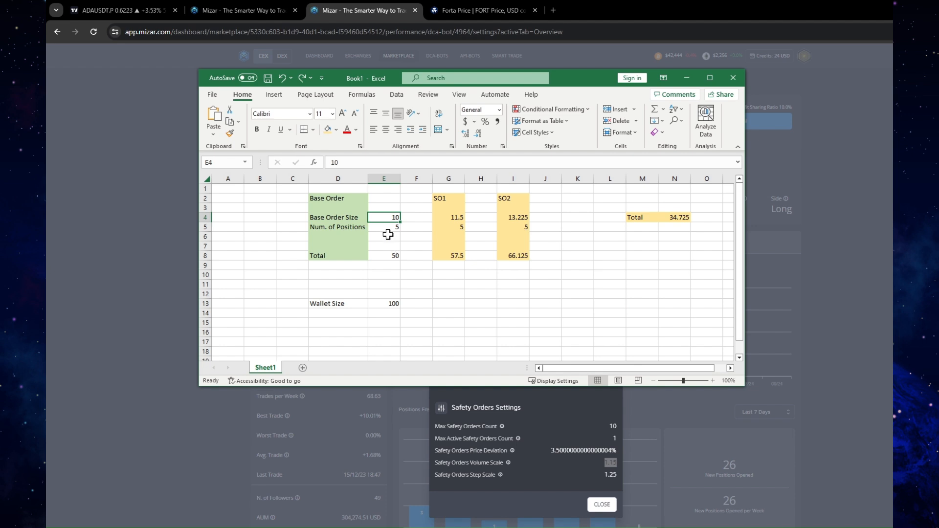
click(386, 228)
text(1)
click(450, 227)
text(1)
click(511, 227)
text(1)
click(388, 217)
click(385, 200)
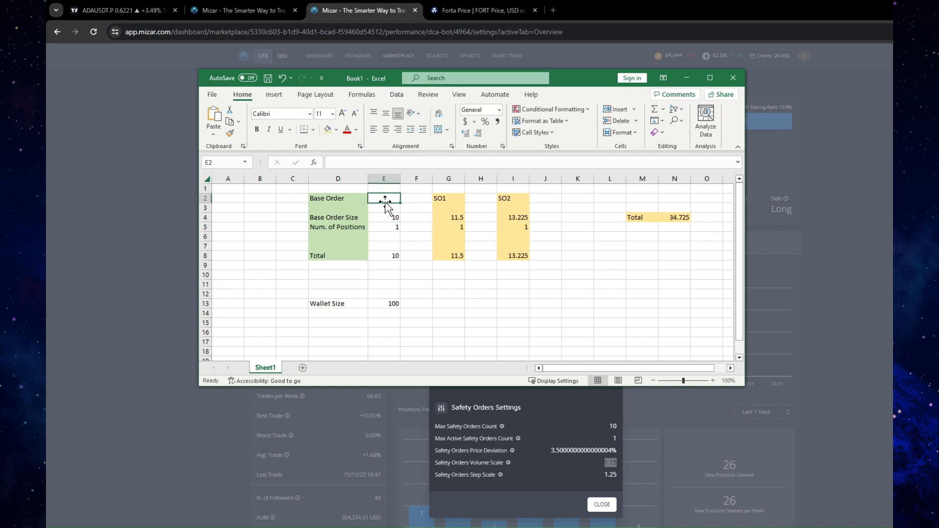
Enter the label BO in E2 as the heading of the base order column, alongside the SO1 and SO2 headings
text(V)
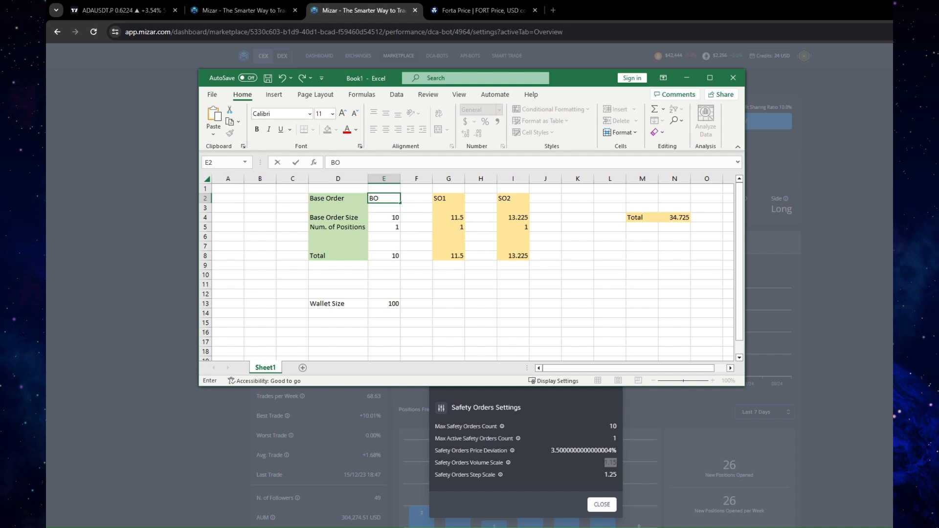
key(Tab)
click(446, 201)
click(519, 201)
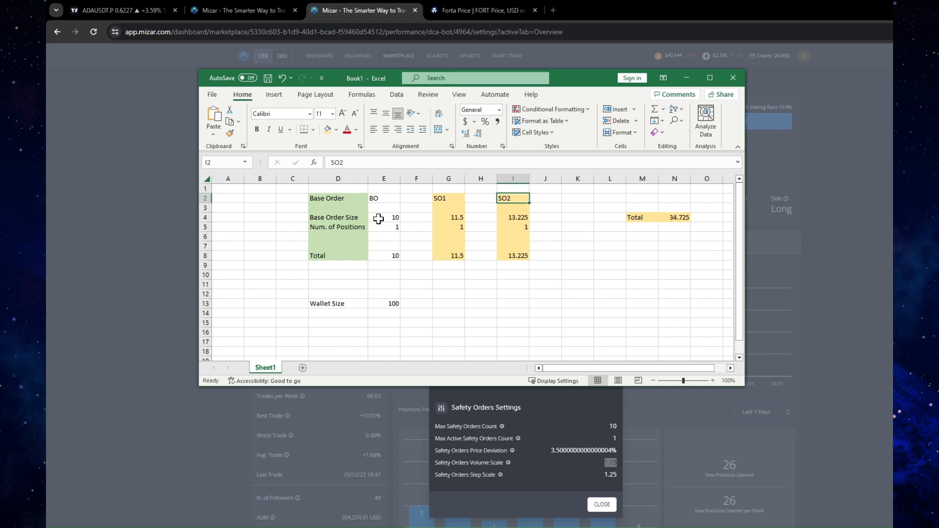
Switch to the ADAUSDT chart in TradingView, set it to 1 hour and brush three short horizontal marks stepping down the latest decline
click(128, 10)
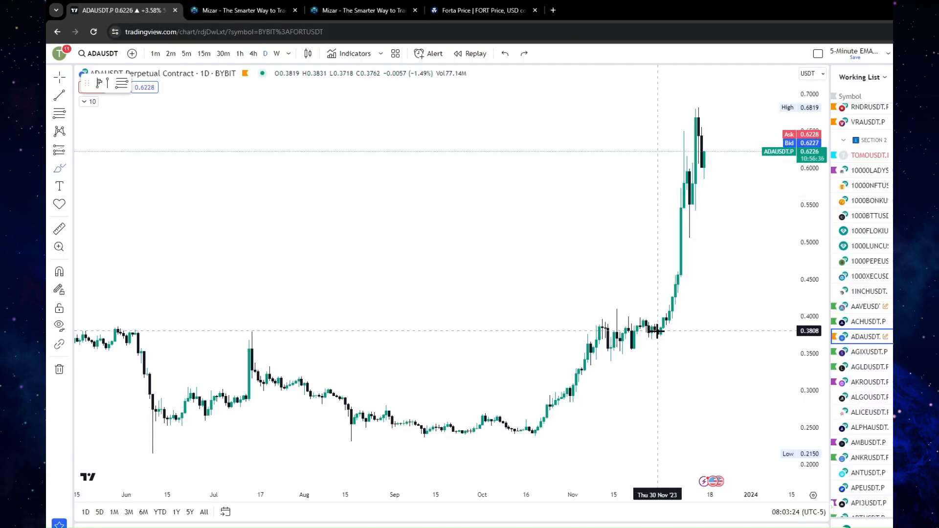
click(240, 53)
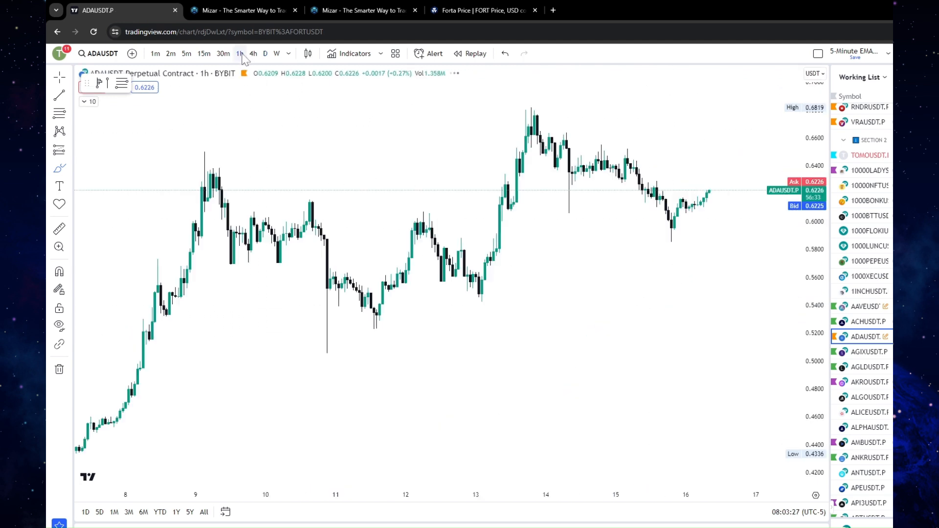
click(69, 168)
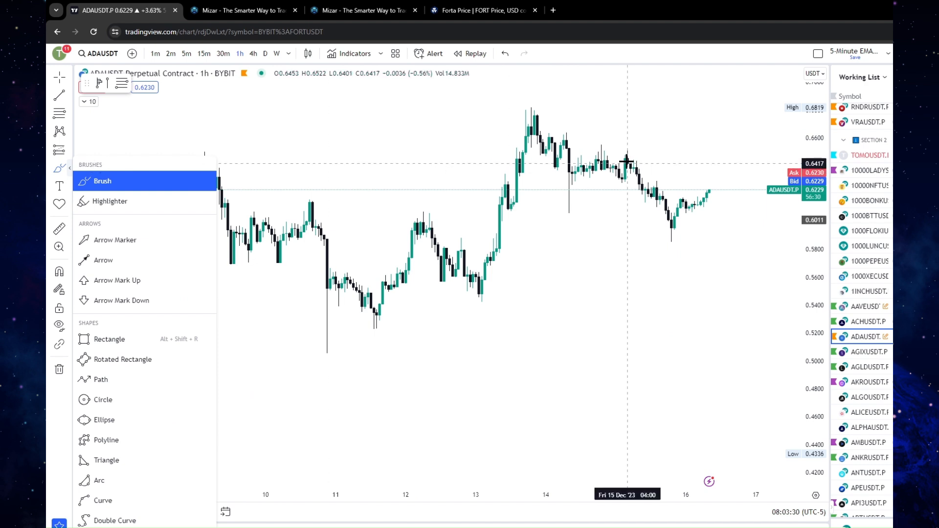
drag(573, 145, 619, 145)
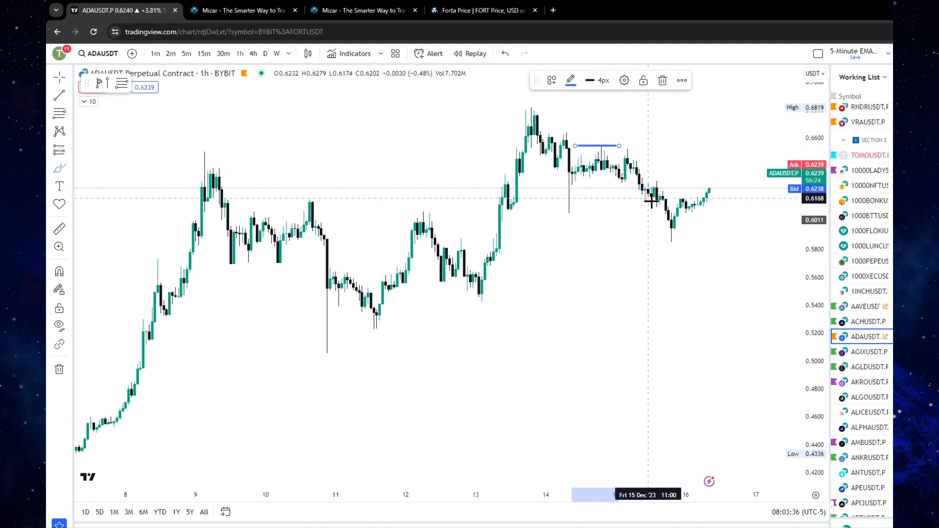
drag(629, 178, 668, 178)
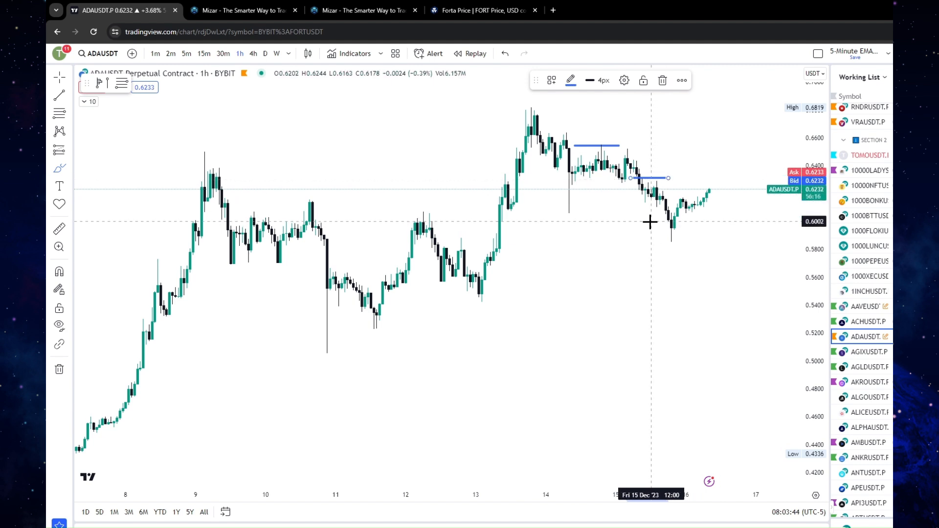
drag(652, 222, 691, 222)
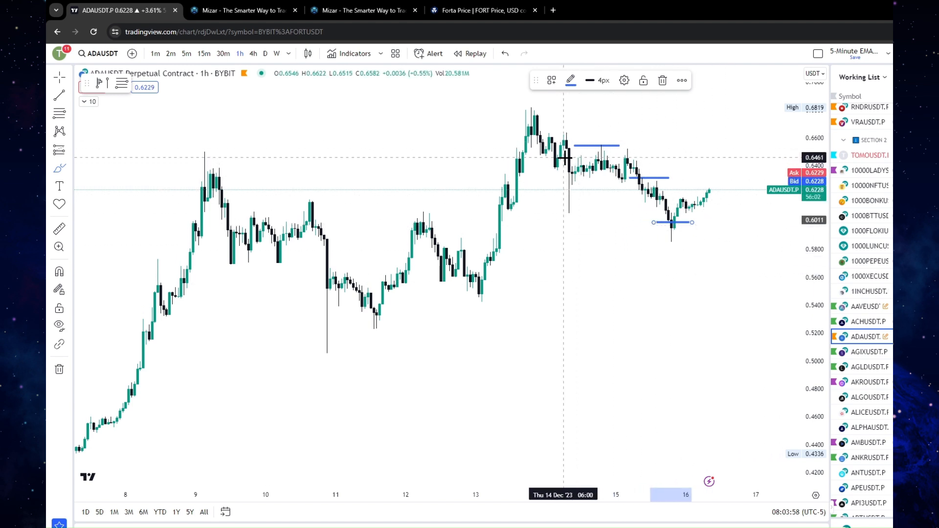
Brush a U-shaped recovery curve below the recent decline, mark the target above its end and loop around the three order levels
mouse_move(565, 157)
mouse_down()
mouse_move(591, 162)
mouse_move(646, 236)
mouse_move(677, 243)
mouse_move(707, 219)
mouse_move(736, 167)
mouse_up()
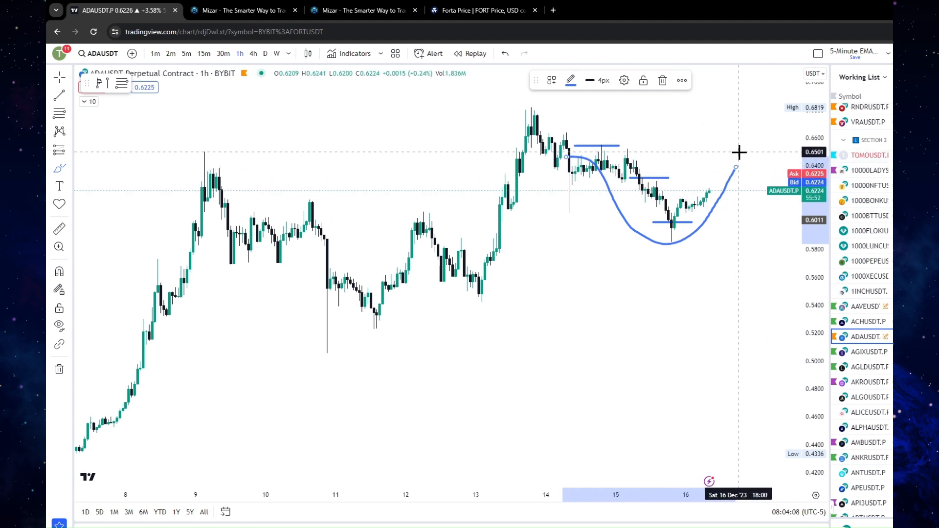
mouse_move(741, 153)
mouse_down()
mouse_move(762, 142)
mouse_move(731, 148)
mouse_move(754, 150)
mouse_up()
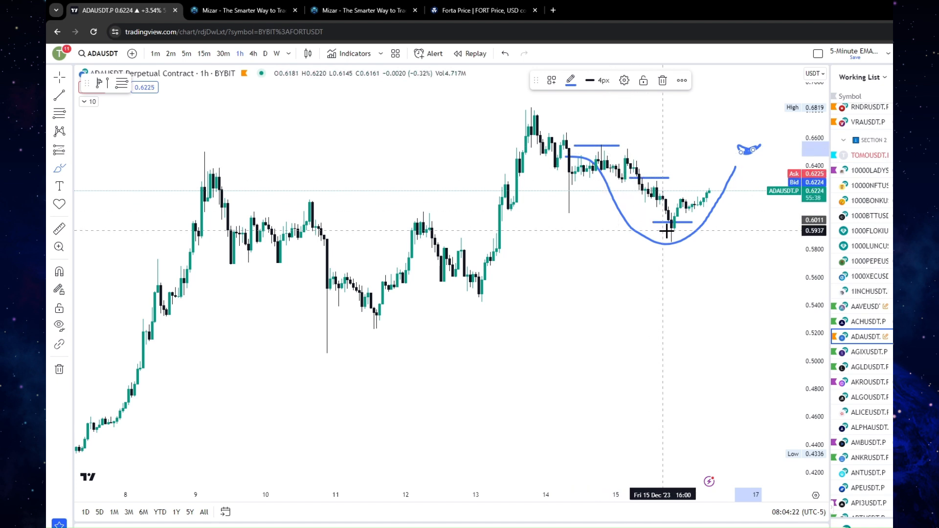
mouse_move(692, 204)
mouse_down()
mouse_move(638, 140)
mouse_move(595, 176)
mouse_move(668, 219)
mouse_up()
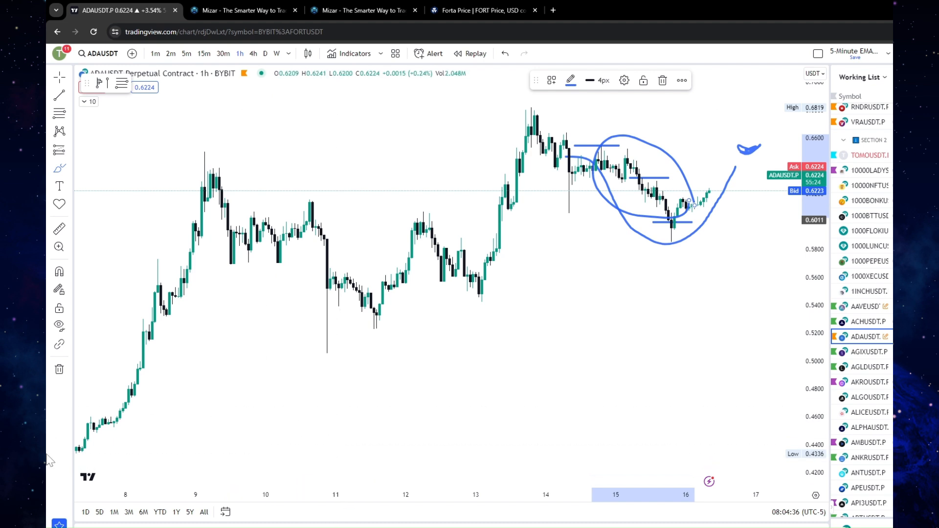
Switch back to the Excel workbook and enter the label Total Spend in D14, below Wallet Size
key(alt+Tab)
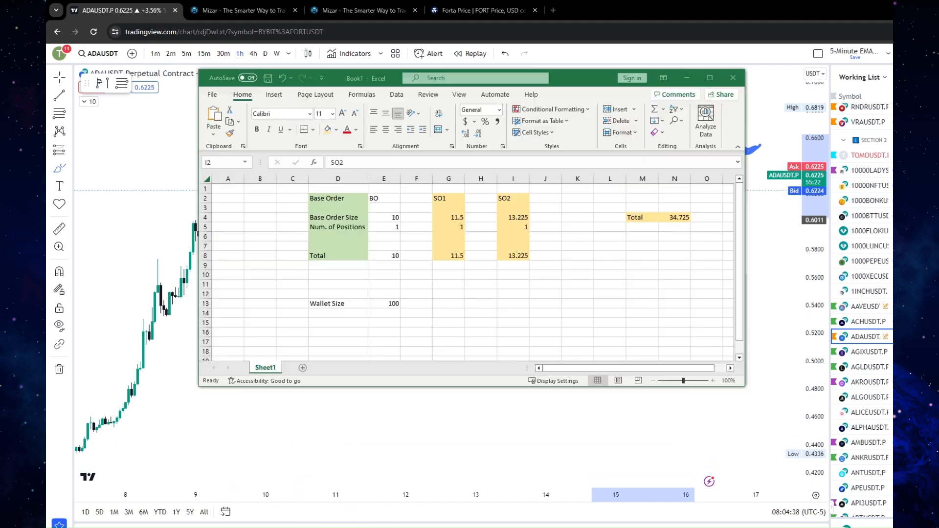
click(394, 227)
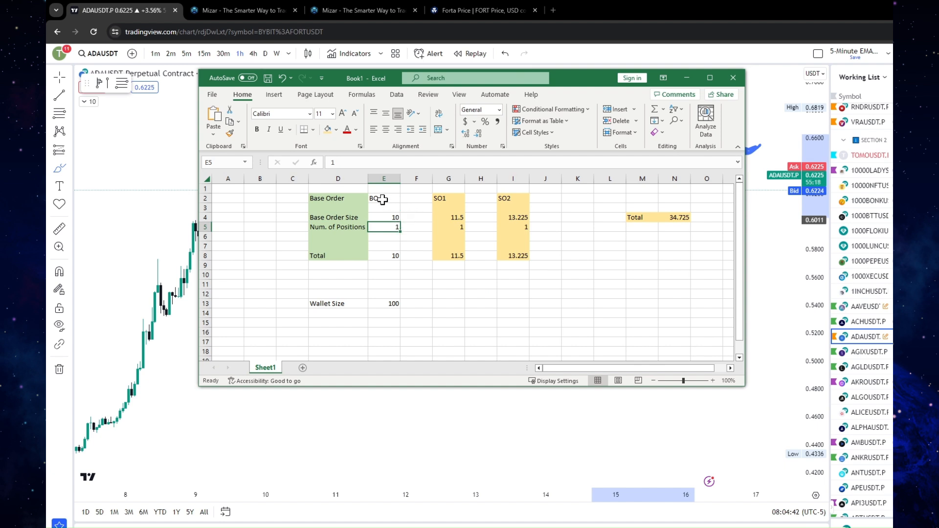
click(397, 198)
click(442, 198)
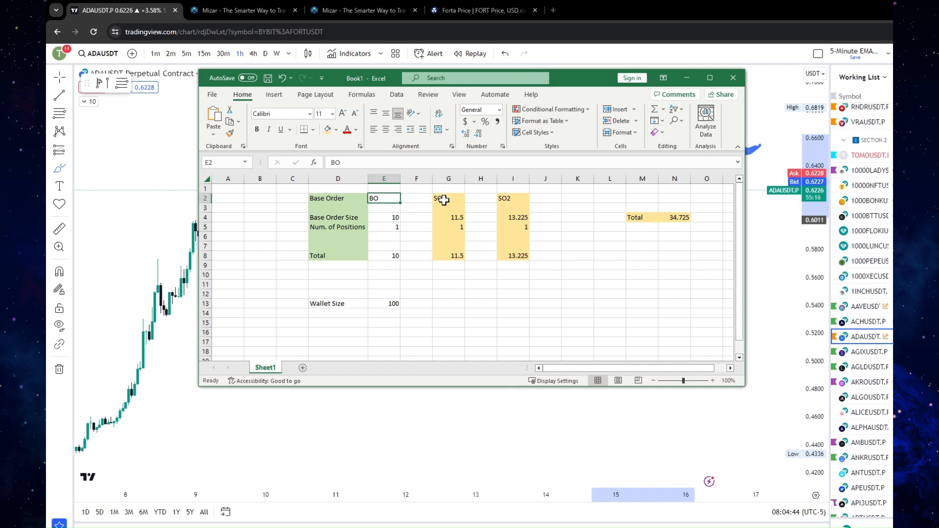
click(504, 199)
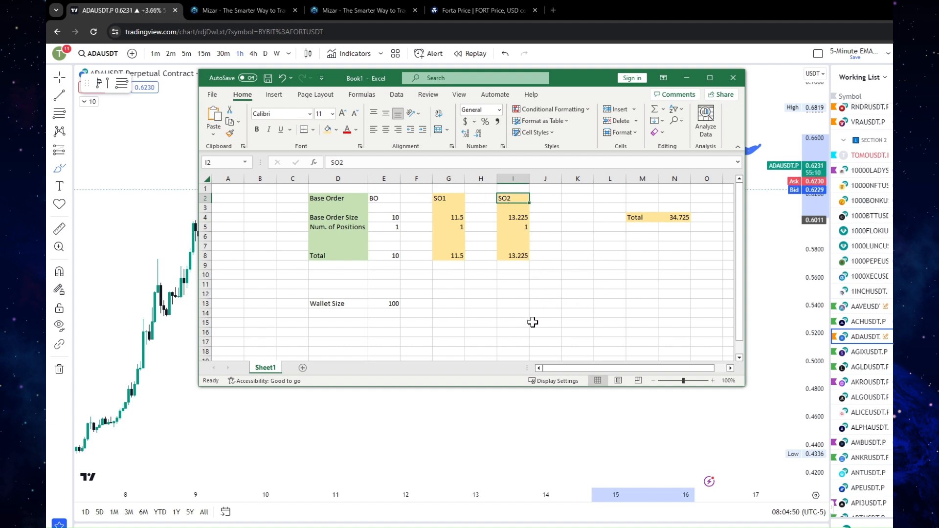
click(339, 313)
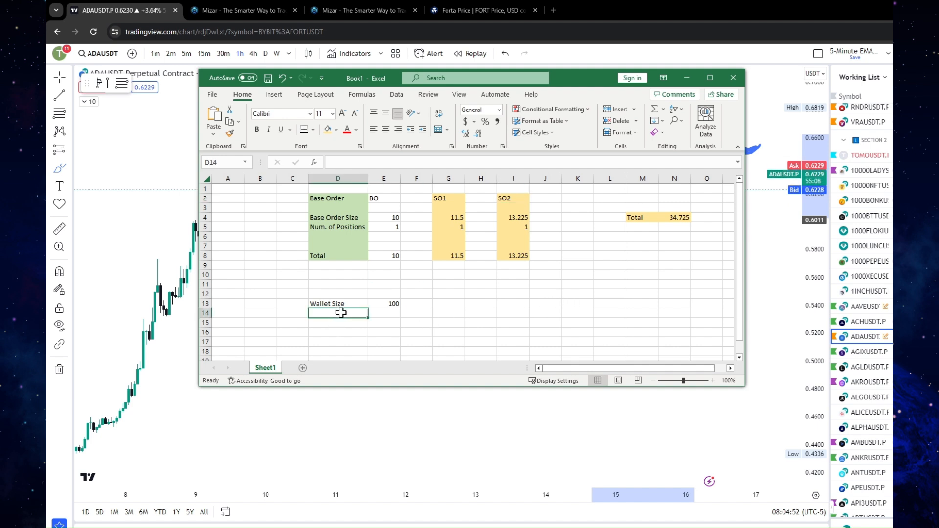
text(Total)
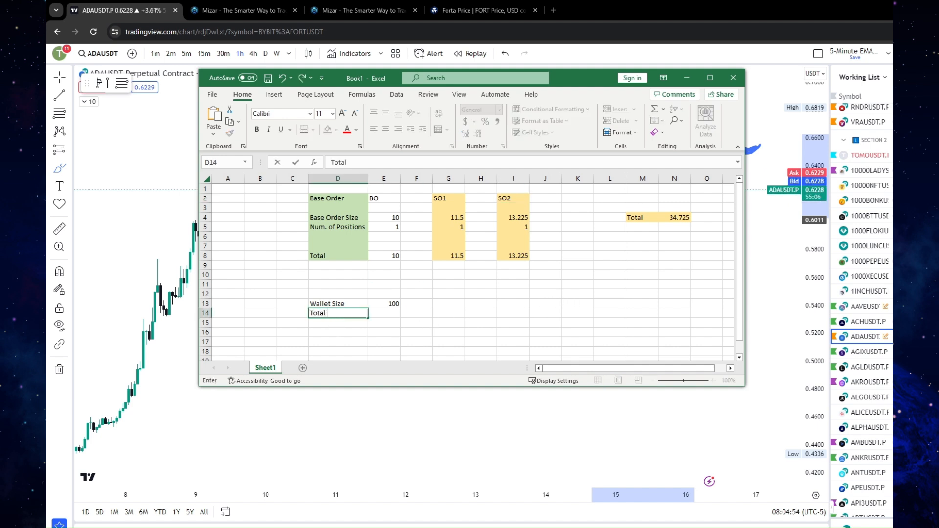
text( Spend)
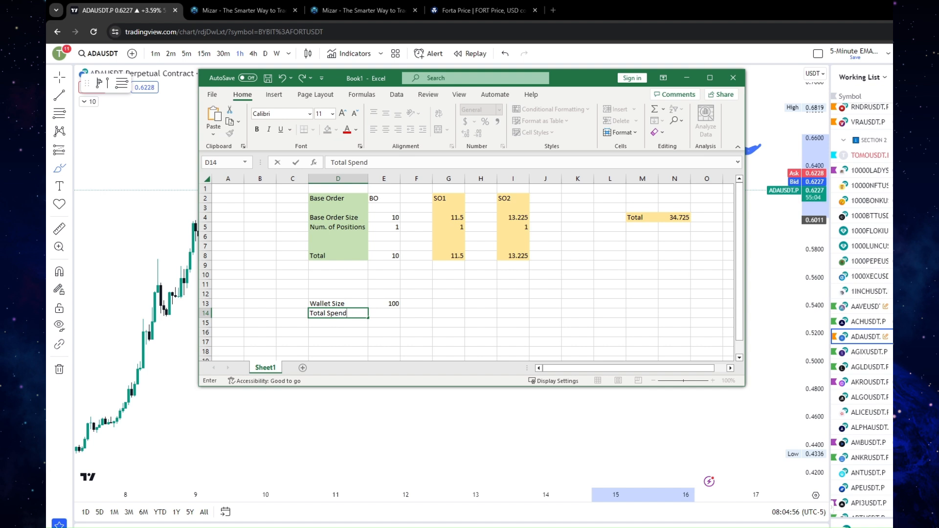
Calculate the total spend in E14 with the formula =E8+G8+I8
click(389, 311)
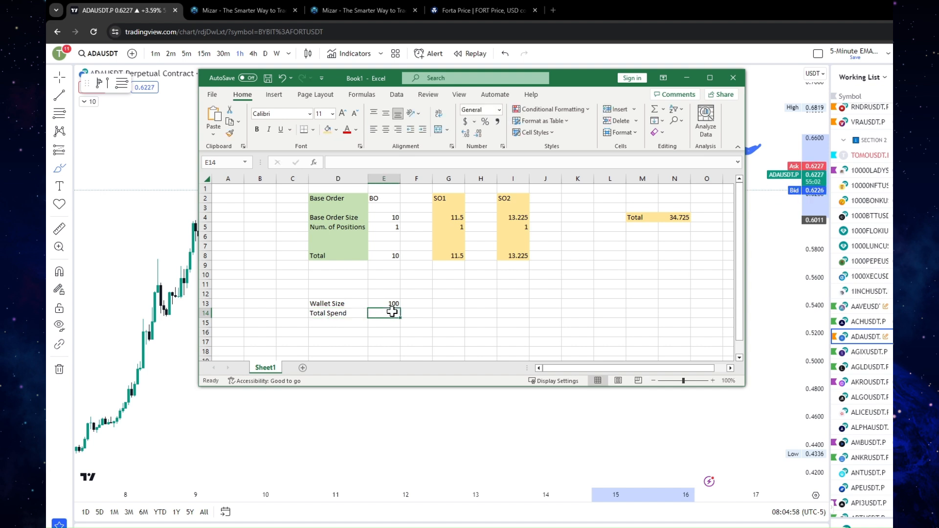
text(+)
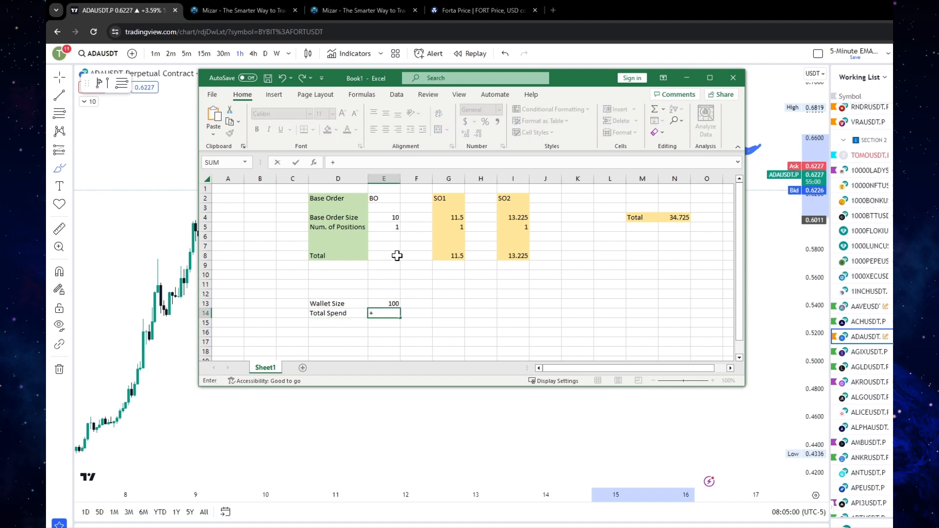
key(BackSpace)
text(=)
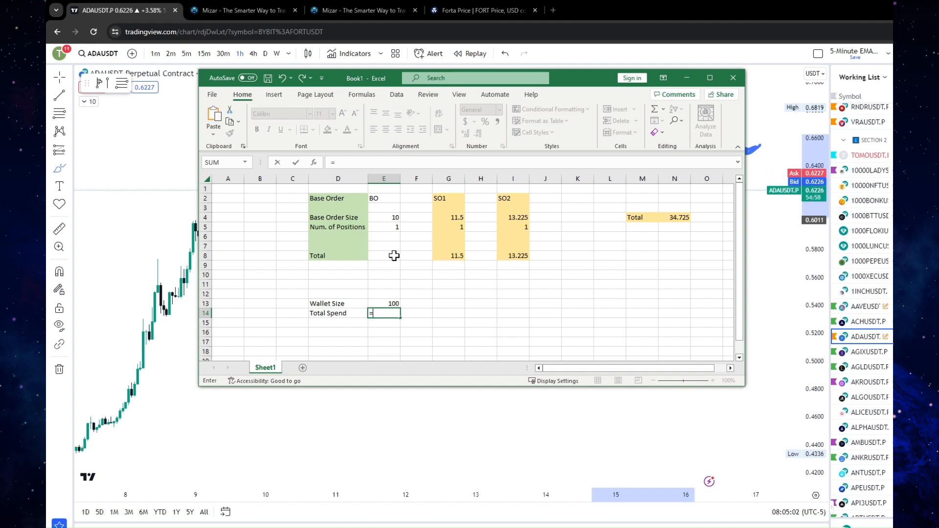
click(394, 256)
text(+)
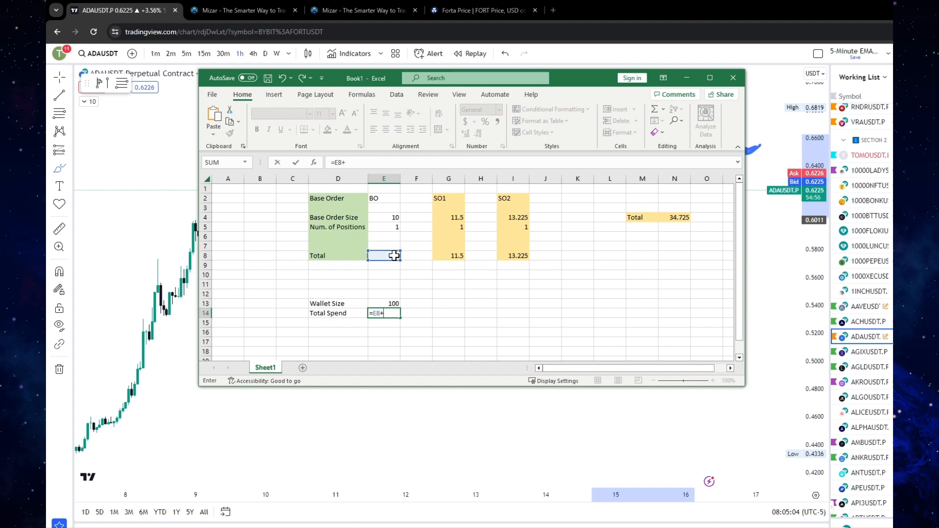
click(446, 257)
text(+)
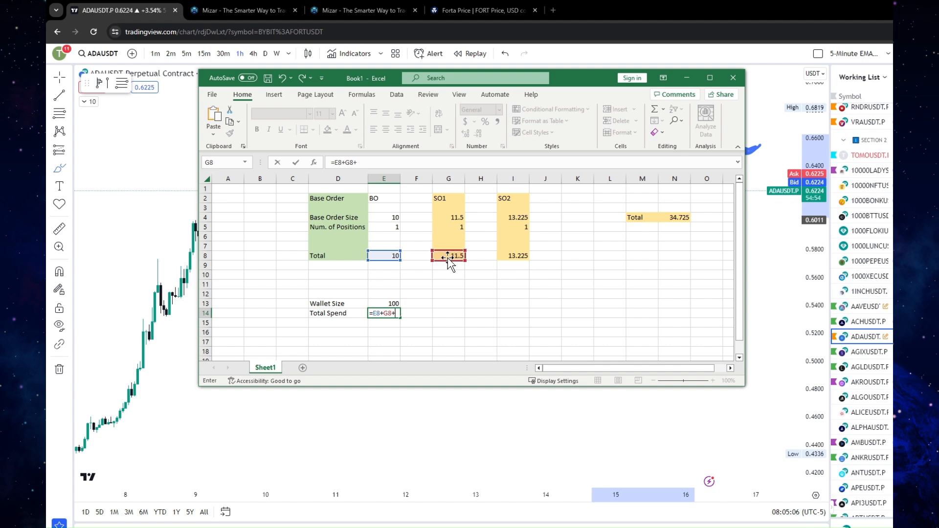
click(504, 255)
key(Return)
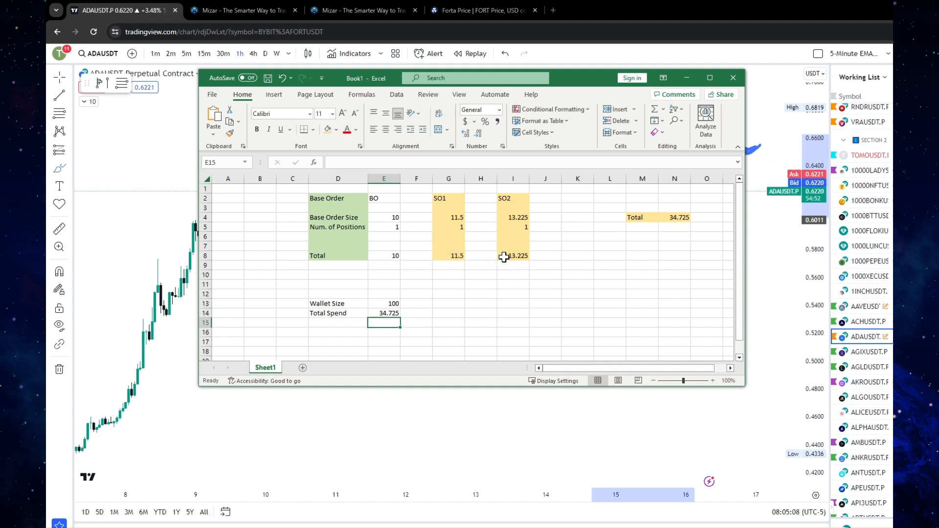
click(384, 315)
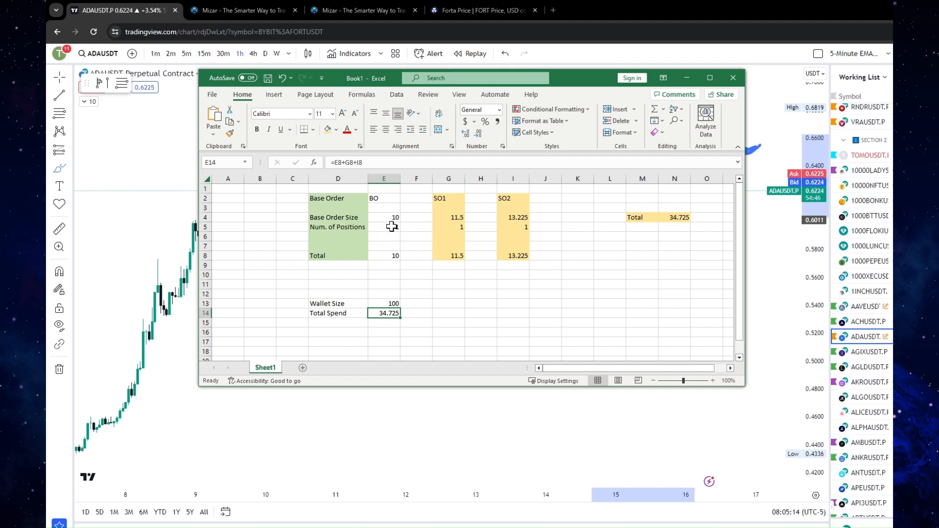
Set the number of positions to 5 for the base order in E5, 3 for SO1 in G5 and 1 for SO2 in I5
click(391, 227)
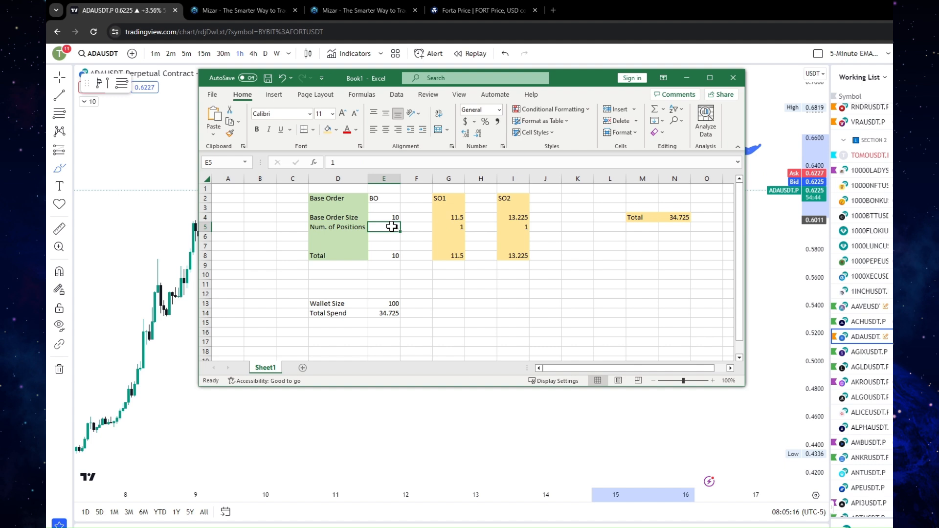
text(5)
key(Return)
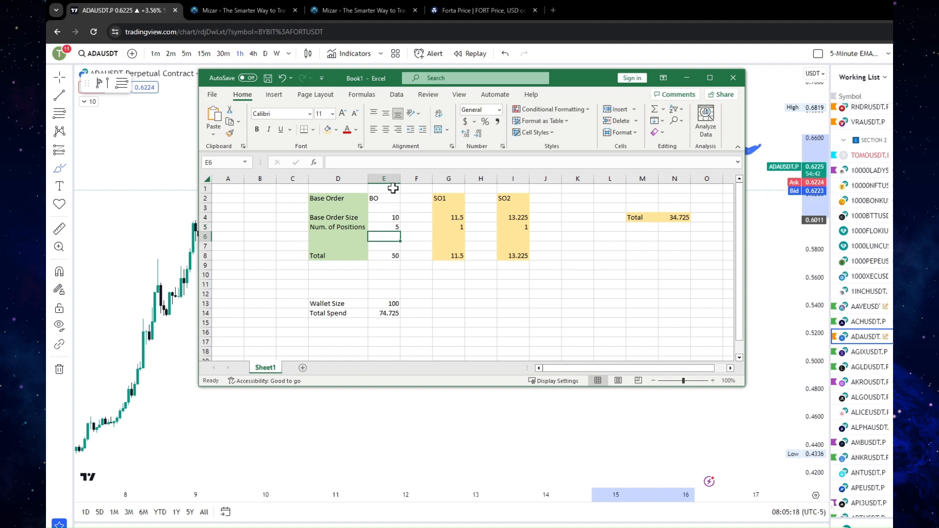
click(457, 229)
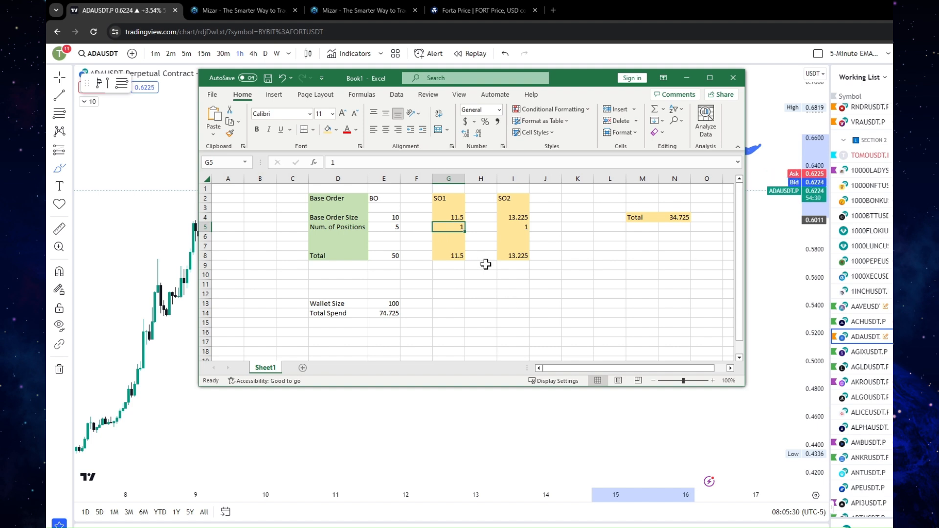
text(3)
click(487, 272)
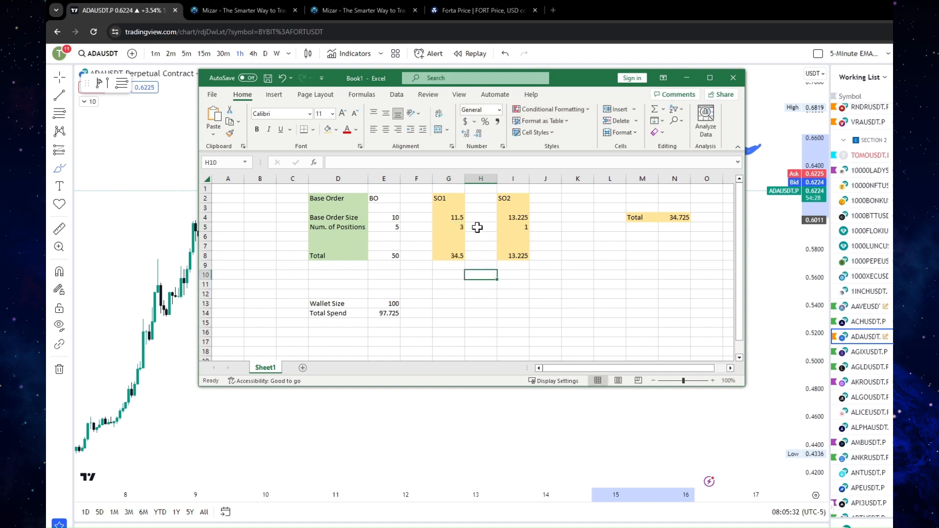
click(522, 228)
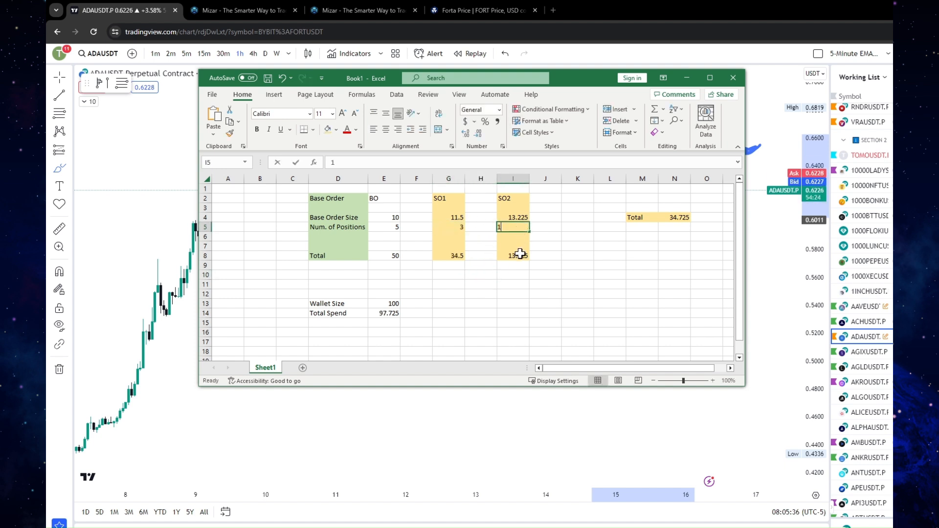
click(521, 246)
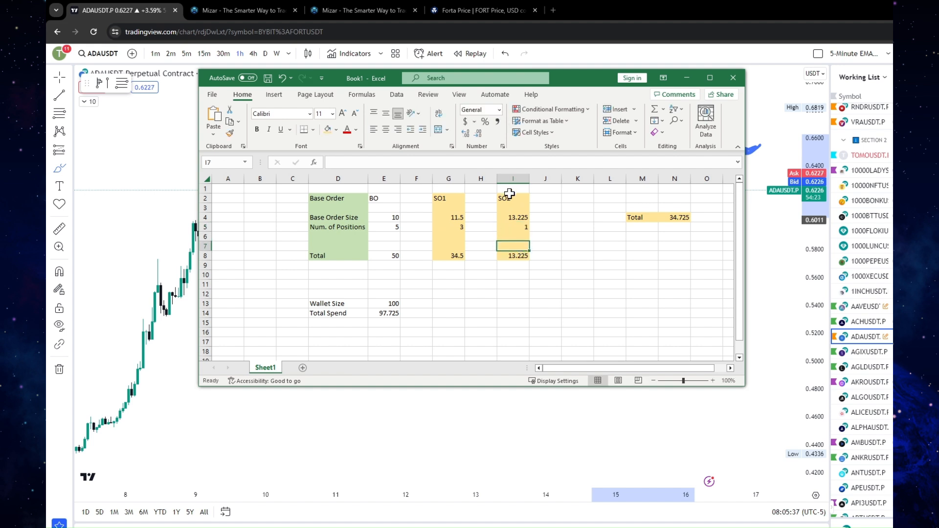
Compare the total spend in E14 with the wallet size in E13 for the chosen position counts
click(390, 227)
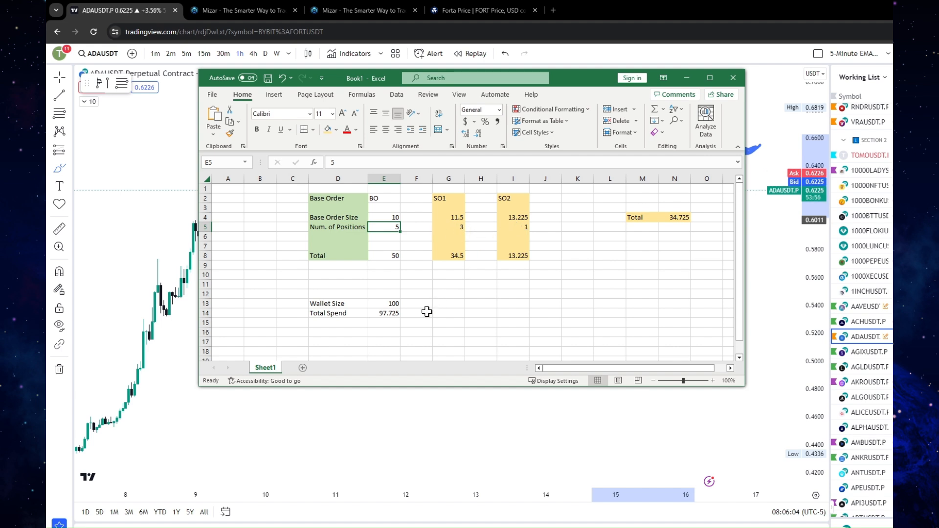
click(386, 312)
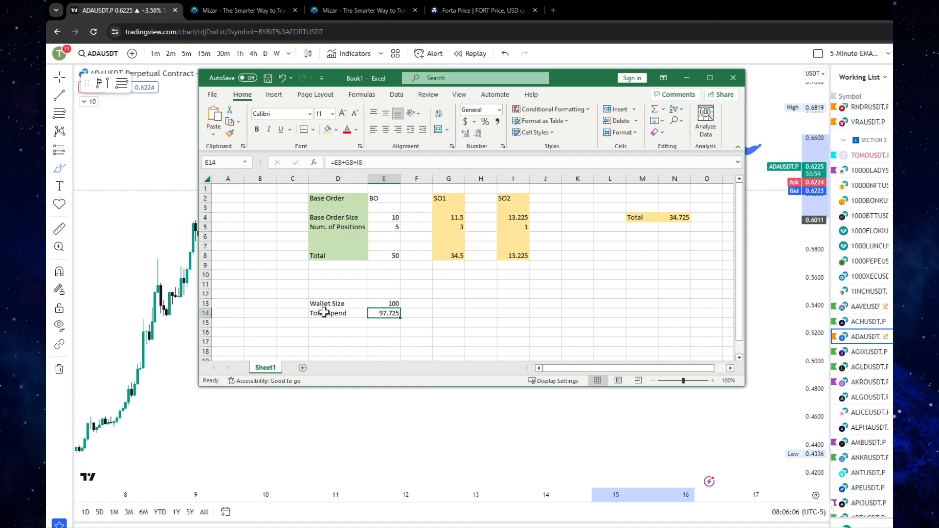
drag(320, 312, 389, 313)
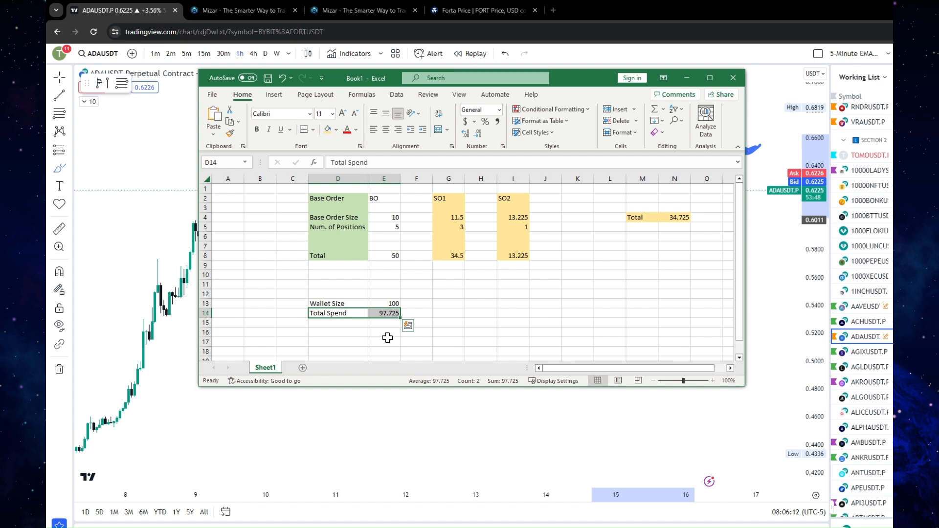
click(345, 305)
click(391, 303)
click(384, 317)
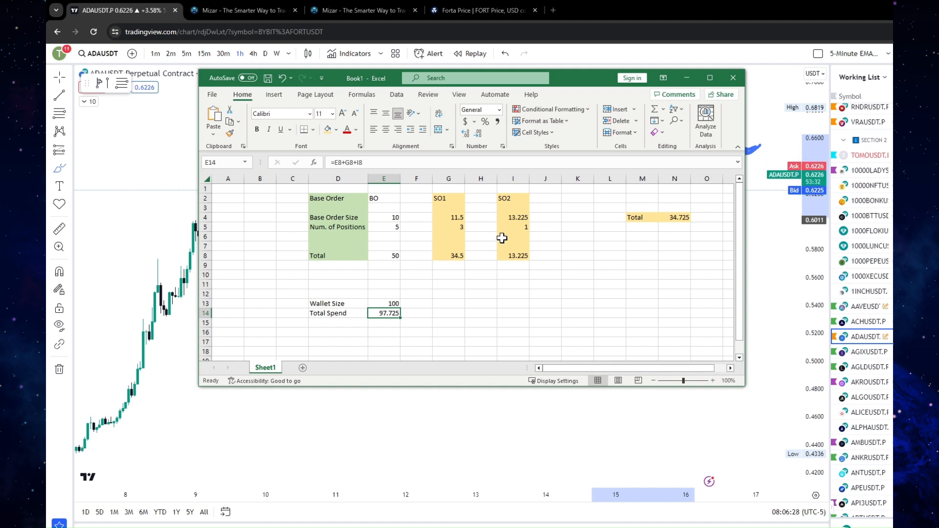
Set the number of positions to 5 for SO1 in G5 and 4 for SO2 in I5, and compare total spend with wallet size
click(460, 228)
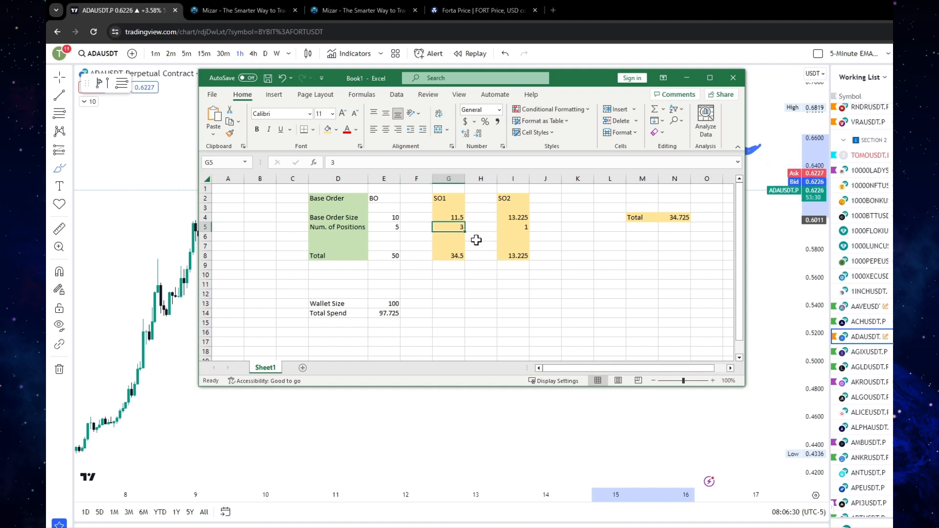
text(5)
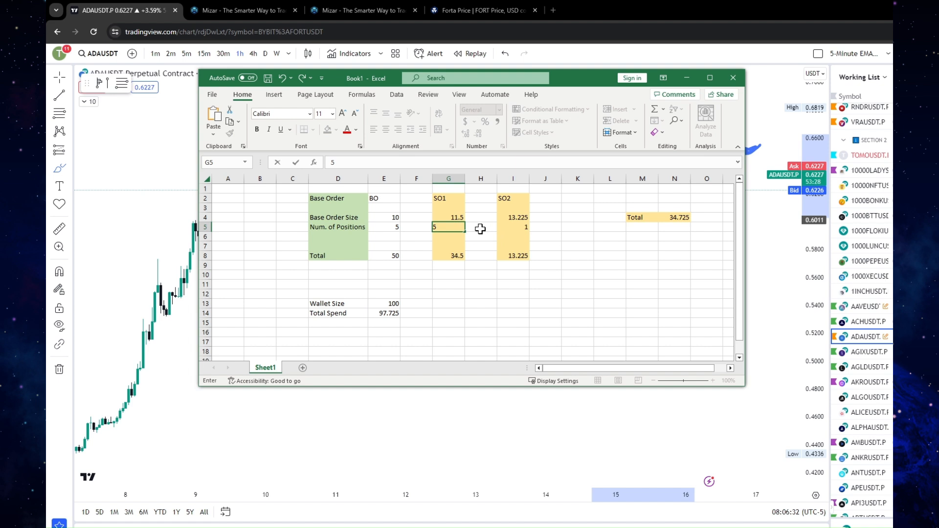
key(Tab)
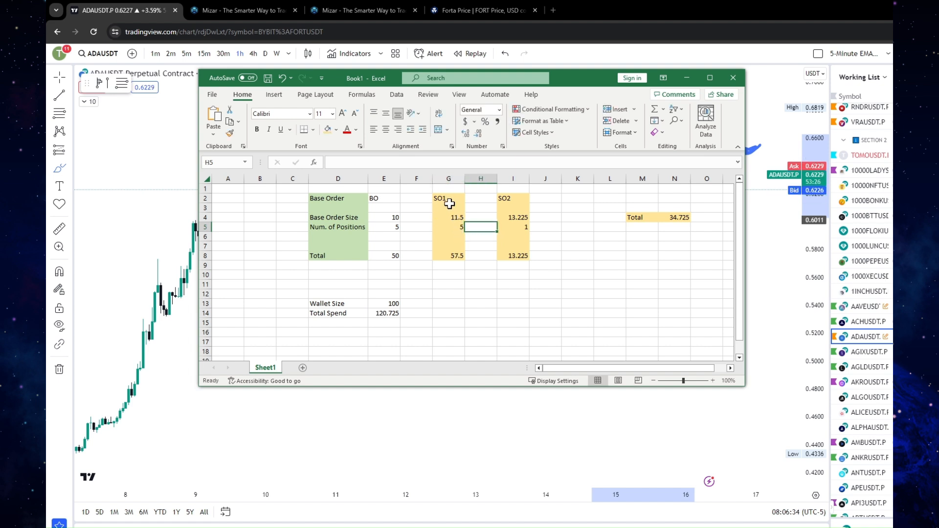
click(511, 229)
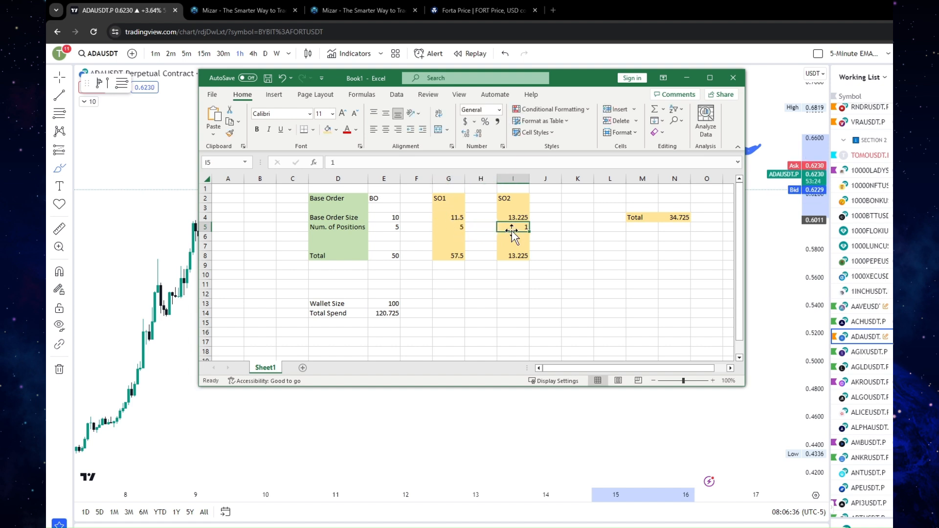
text(4)
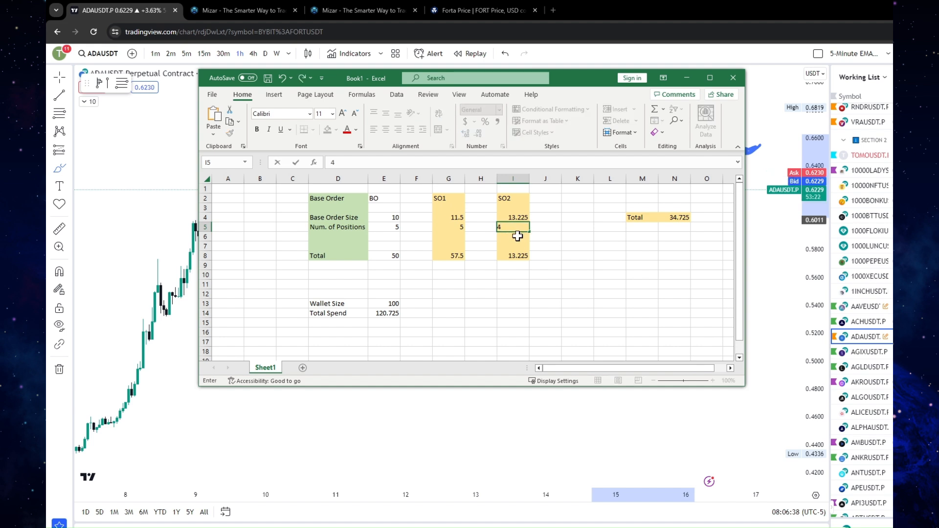
key(Return)
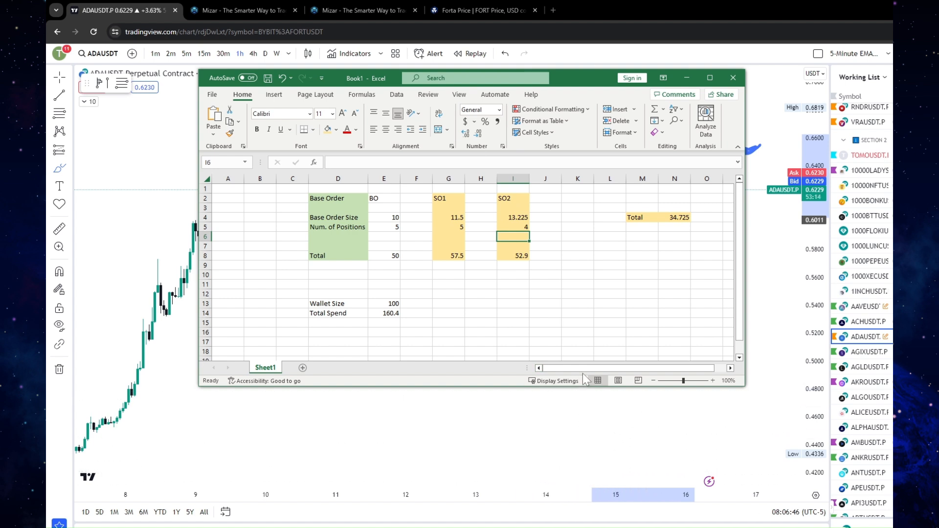
click(397, 315)
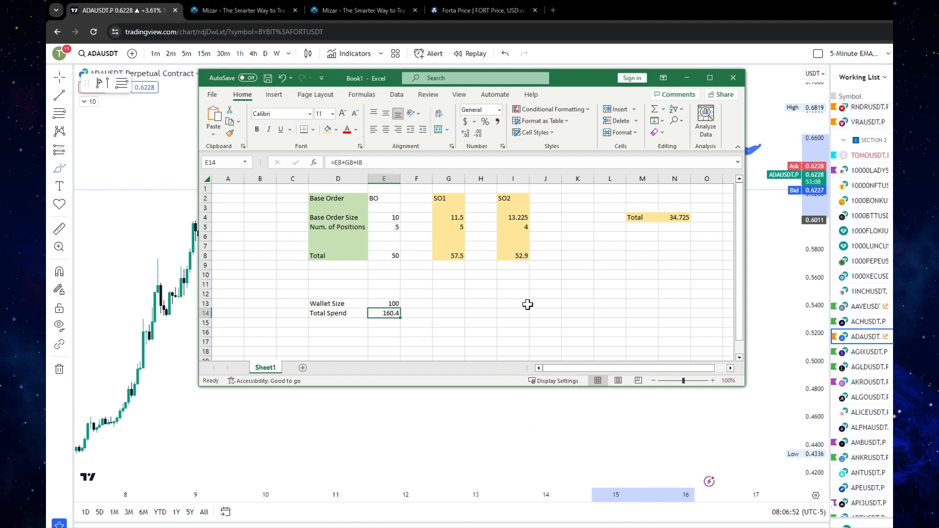
click(388, 303)
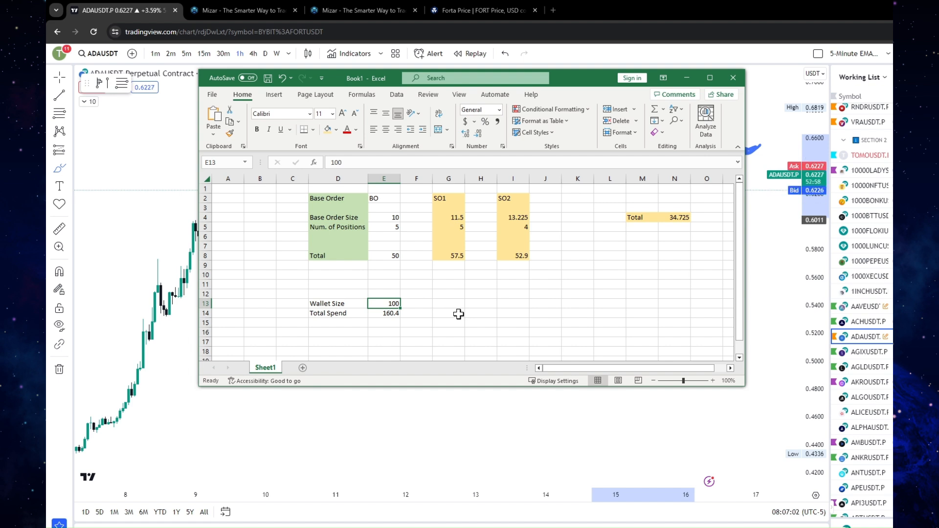
Back on the TradingView ADAUSDT chart, recolour the selected brush circle purple and circle the long wick's low near 11 December
click(580, 63)
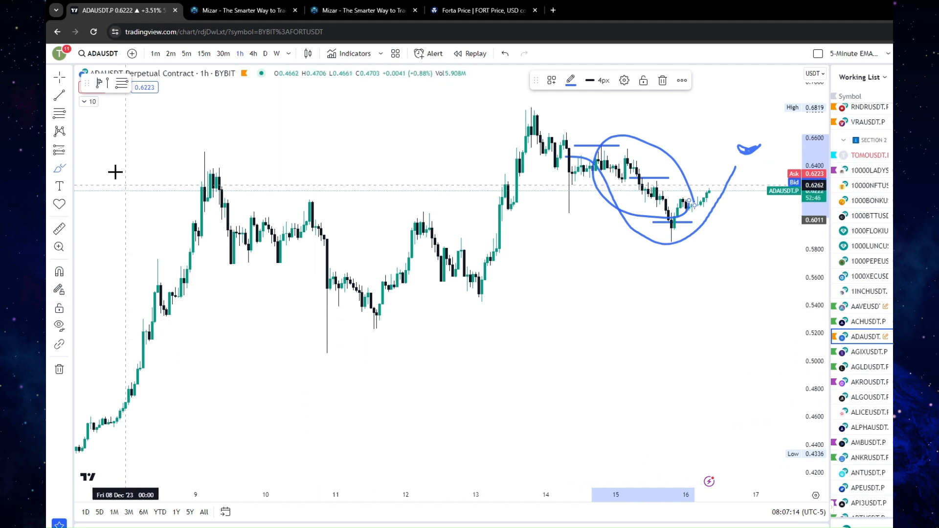
click(69, 168)
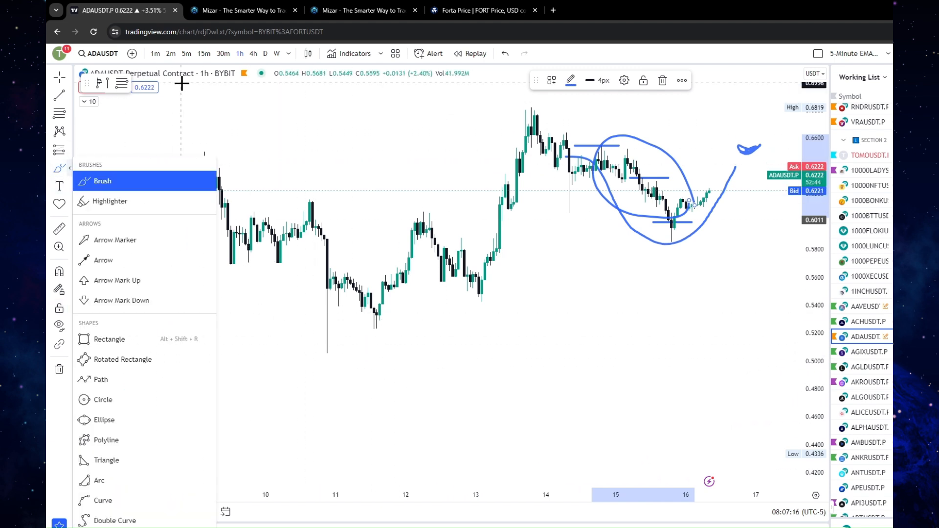
click(64, 168)
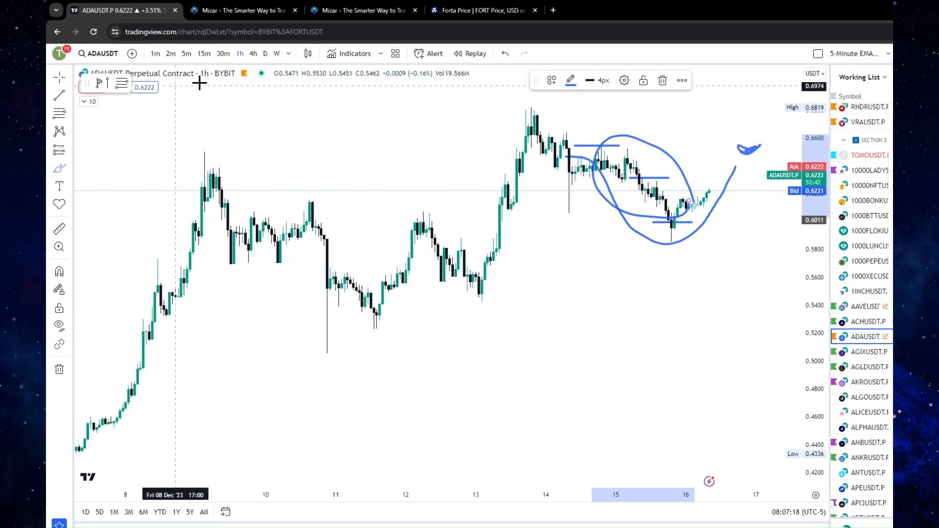
click(570, 79)
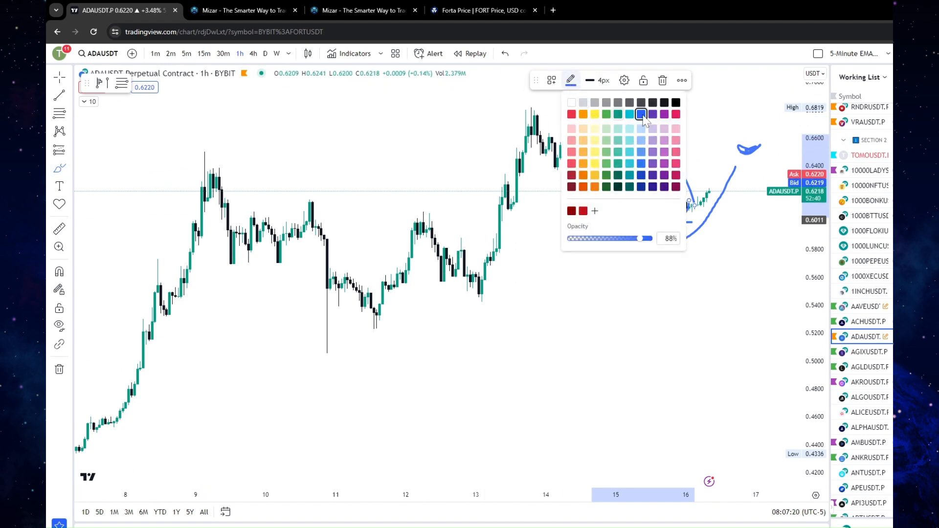
click(664, 115)
mouse_move(336, 344)
mouse_down()
mouse_move(316, 339)
mouse_move(314, 347)
mouse_move(340, 359)
mouse_move(337, 342)
mouse_up()
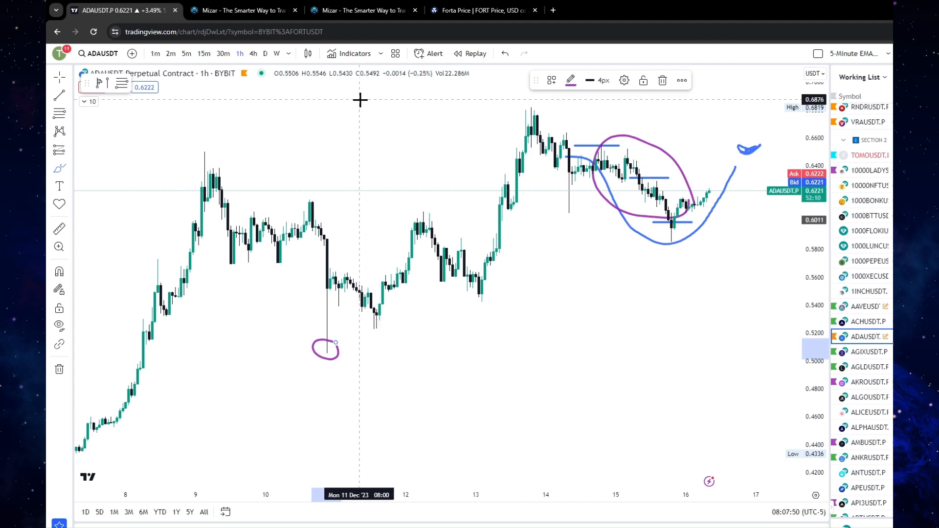
Switch to Mizar to check the AI Portfolio bot's safety order settings, and close the Bot Settings
click(374, 7)
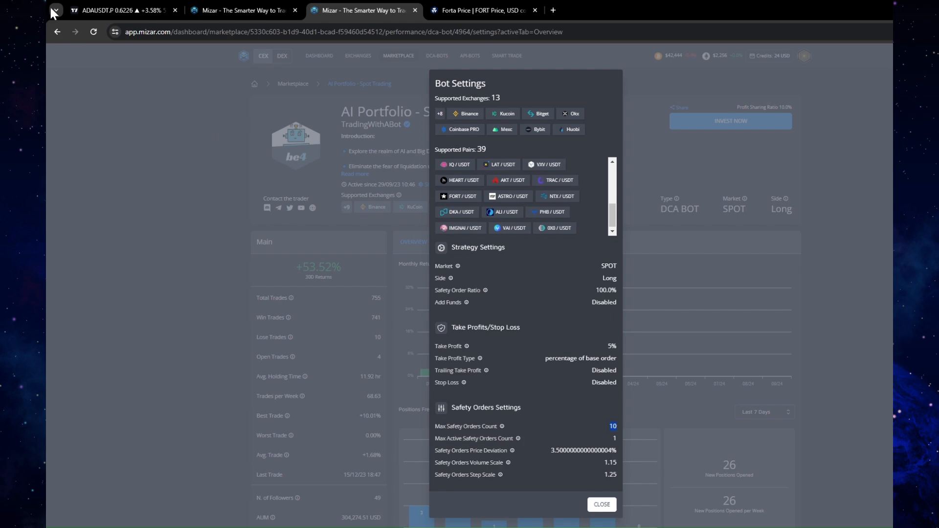
click(98, 7)
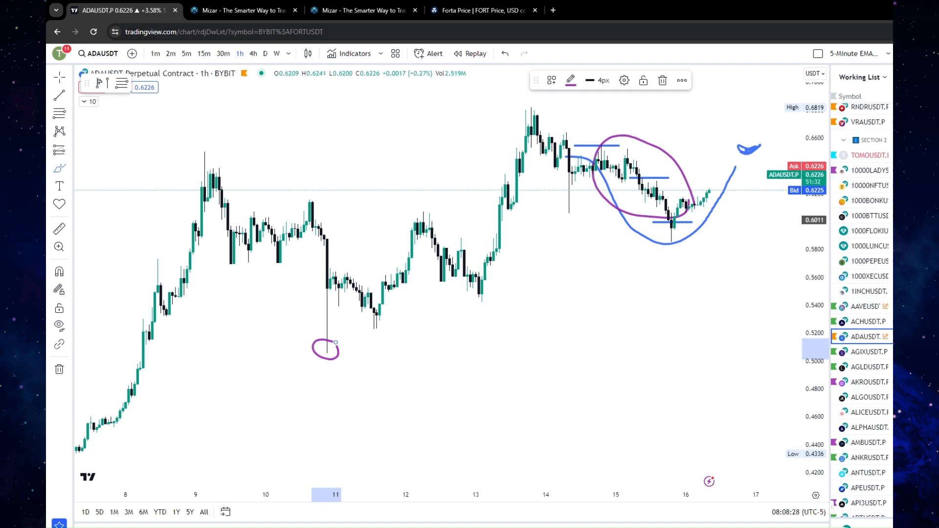
click(368, 9)
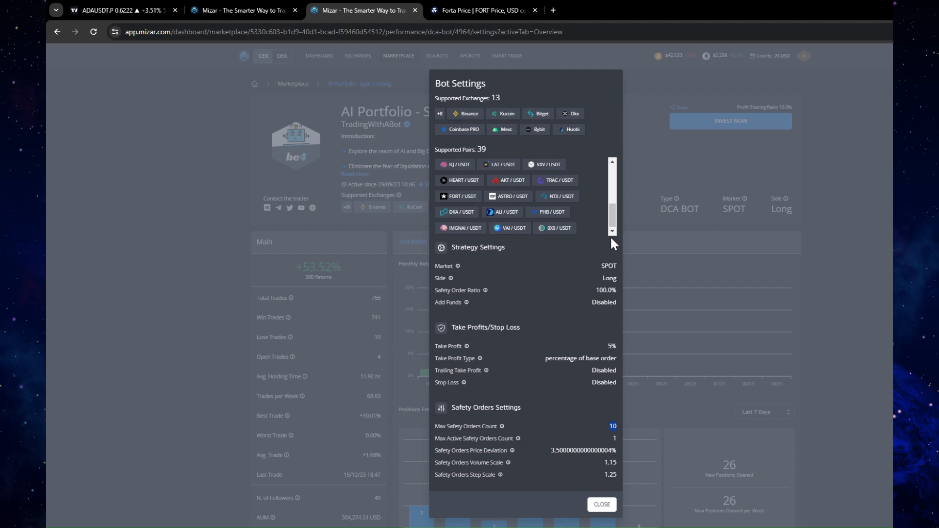
click(602, 504)
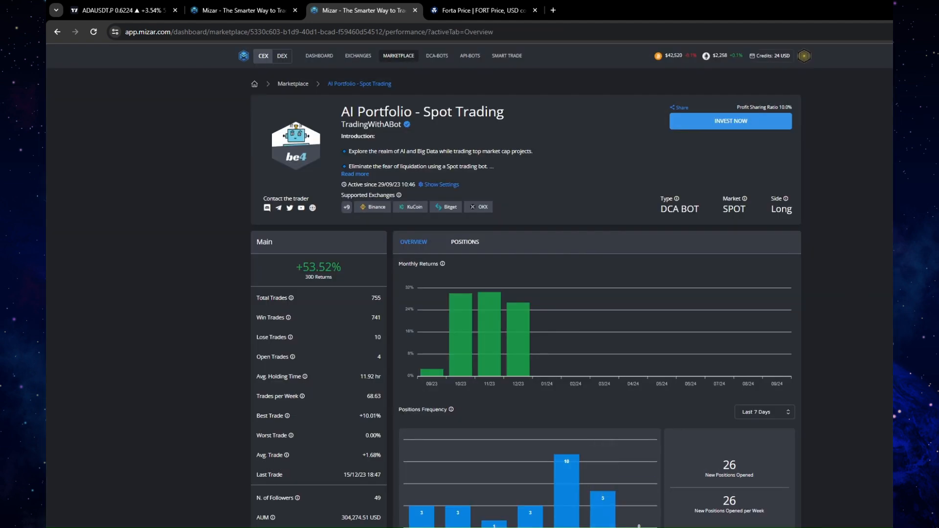
Examine the bot's Risk table, including the win ratio summary and the Safety Order 3 hit ratio
scroll(524, 298, down, 8)
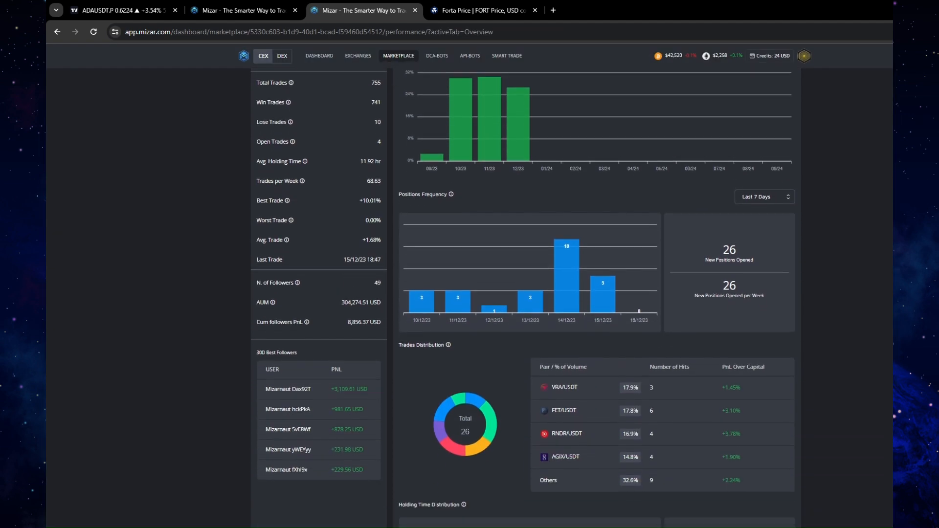
scroll(523, 298, down, 2)
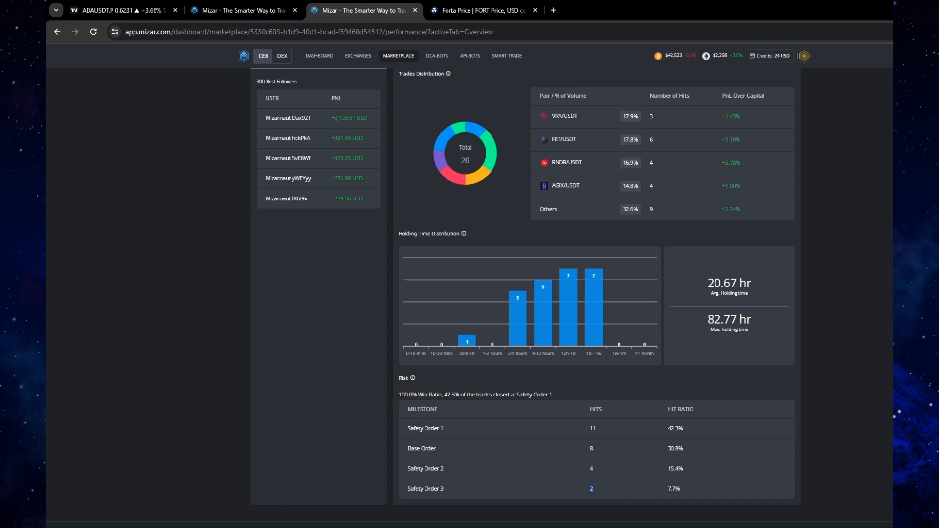
drag(429, 394, 574, 396)
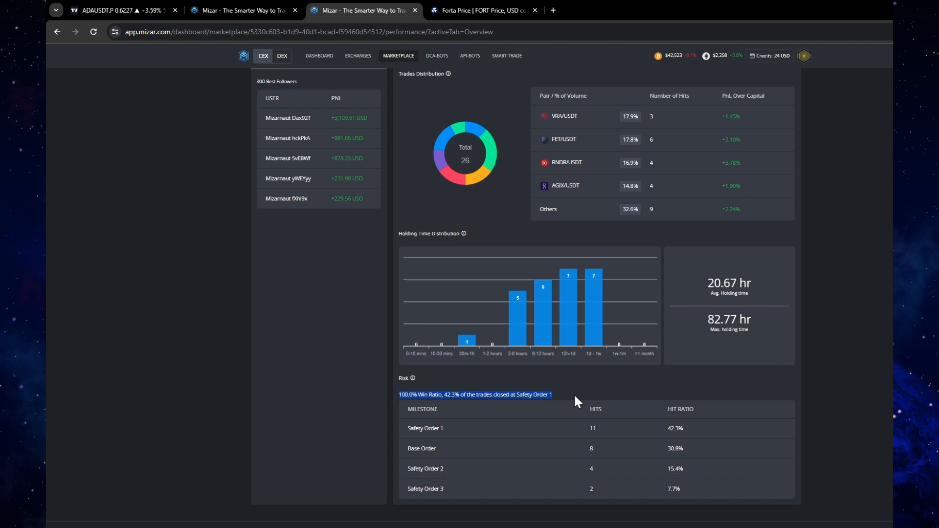
mouse_move(412, 378)
click(563, 396)
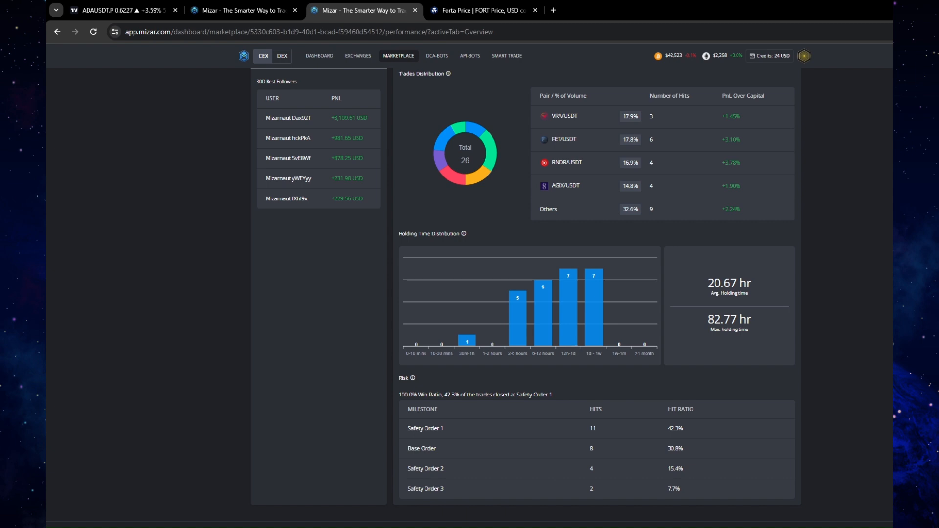
drag(407, 488, 425, 490)
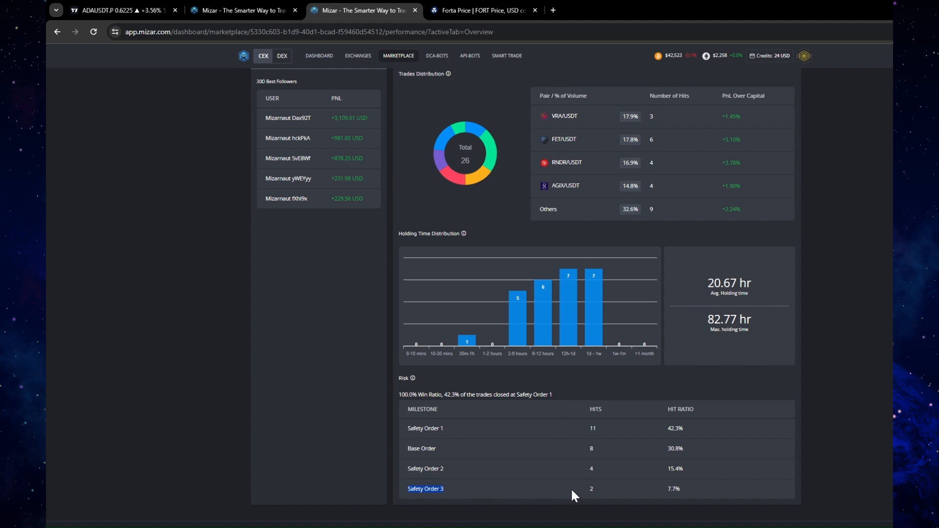
drag(666, 492, 684, 496)
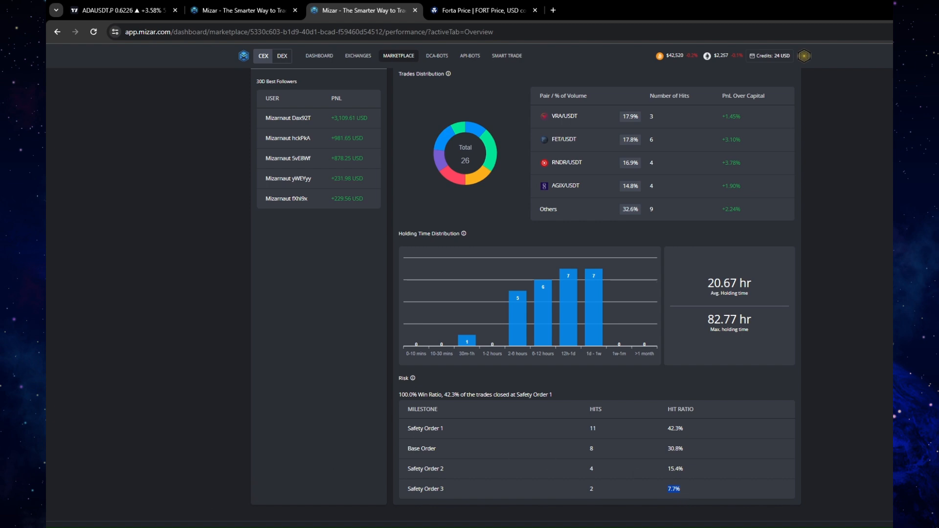
Switch to the Excel workbook, copy the SO2 column I into column K and rename its heading in K2 to SO3
key(alt+Tab)
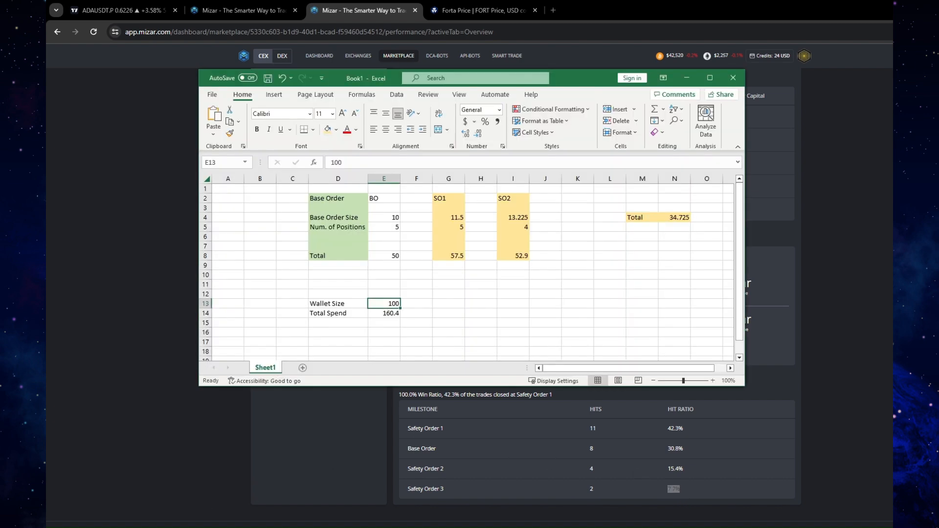
click(517, 178)
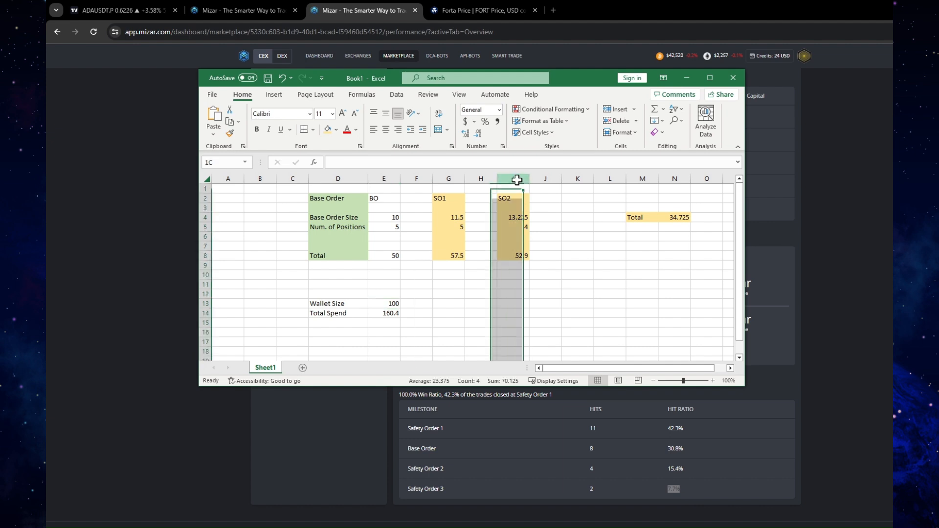
key(ctrl+c)
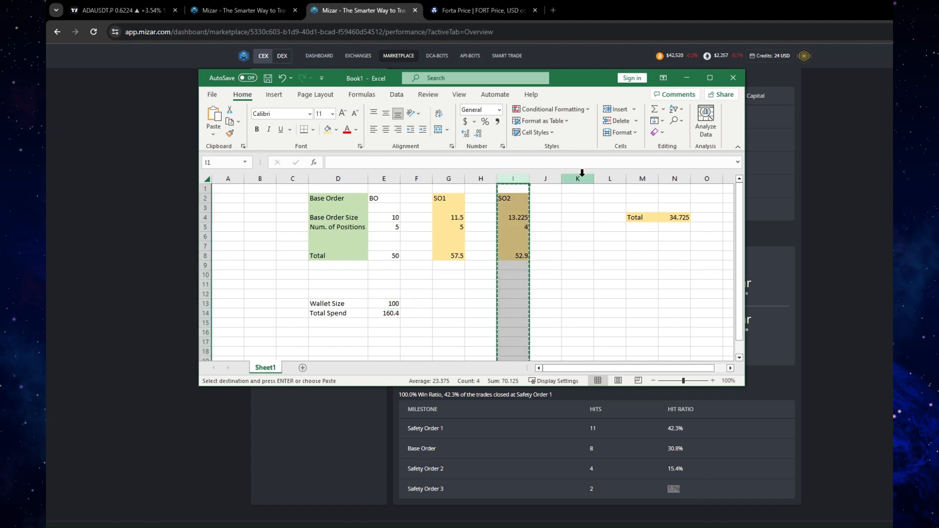
click(579, 178)
key(ctrl+v)
double_click(578, 199)
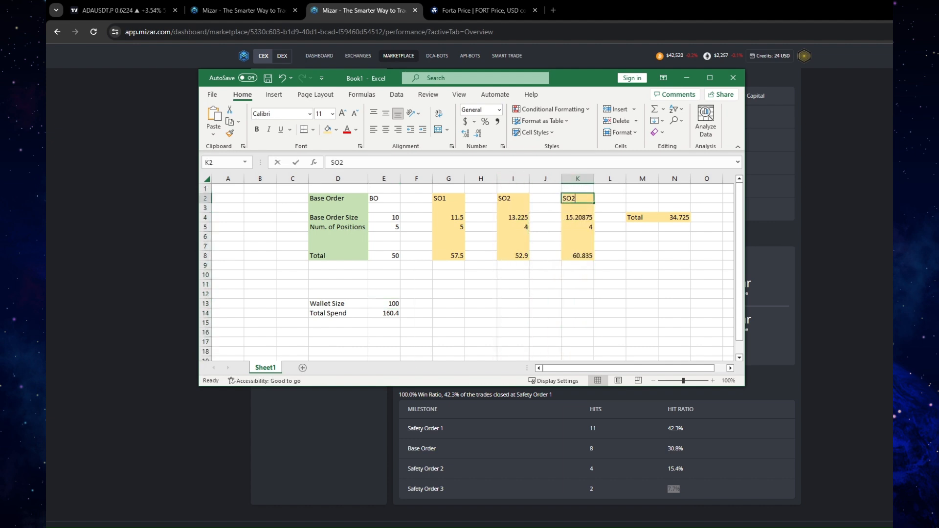
drag(577, 199, 572, 198)
text(3)
click(609, 303)
Insert two blank columns at column L, before the Total cells, and widen the workbook window
click(618, 178)
right_click(618, 178)
click(649, 280)
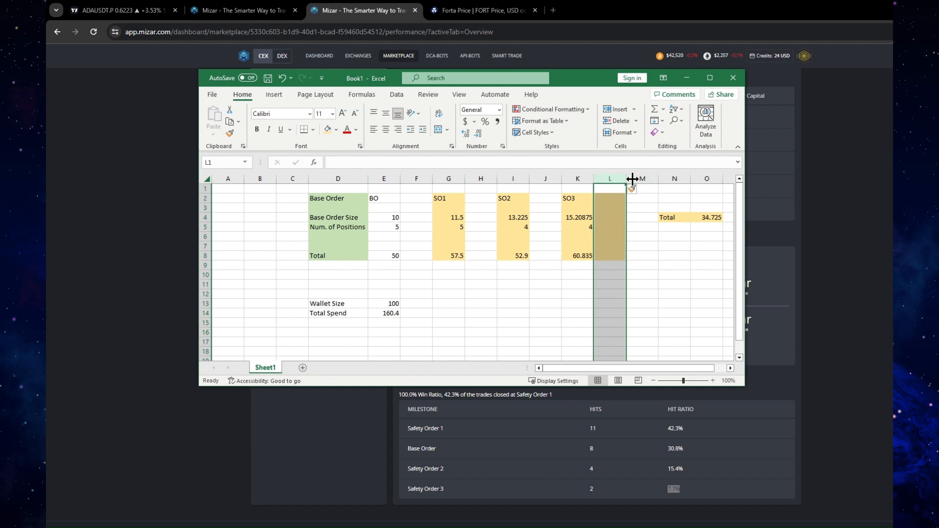
right_click(621, 179)
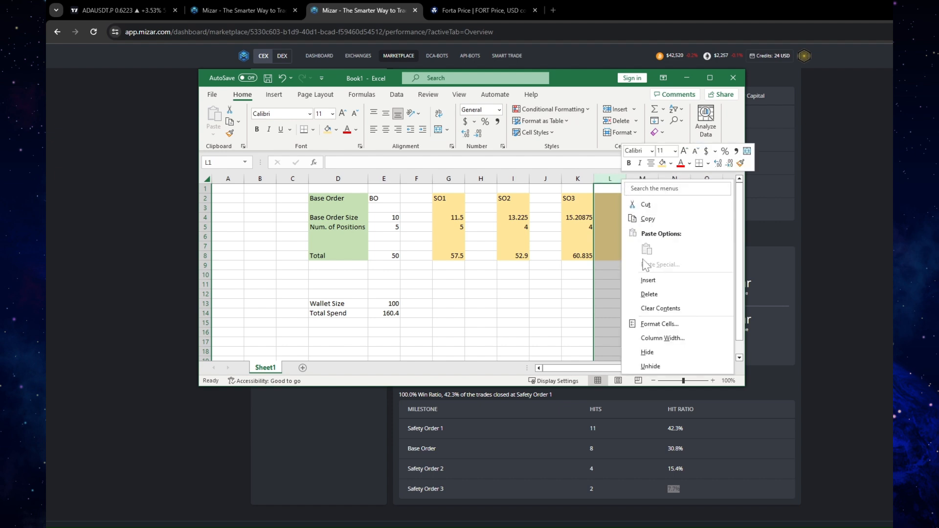
click(648, 280)
drag(747, 387, 833, 387)
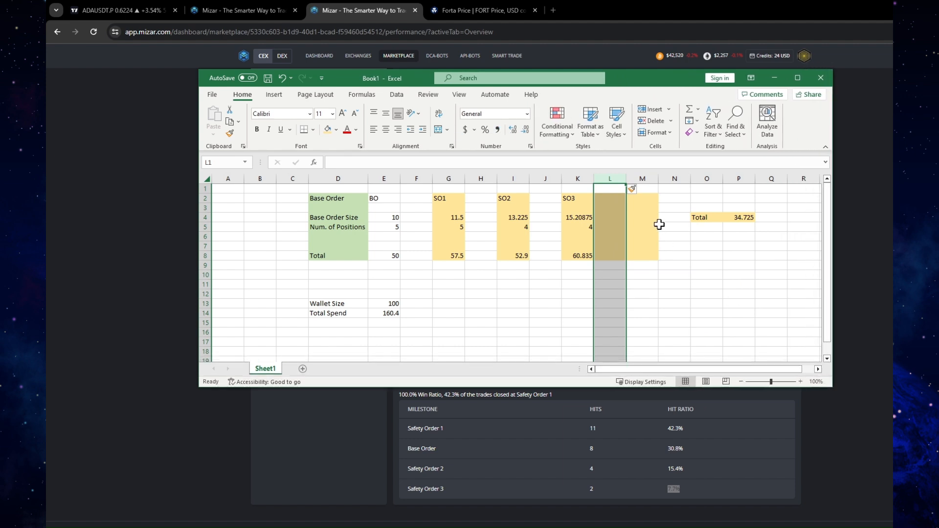
Remove the fill colour from the new columns L and M
drag(612, 179, 636, 181)
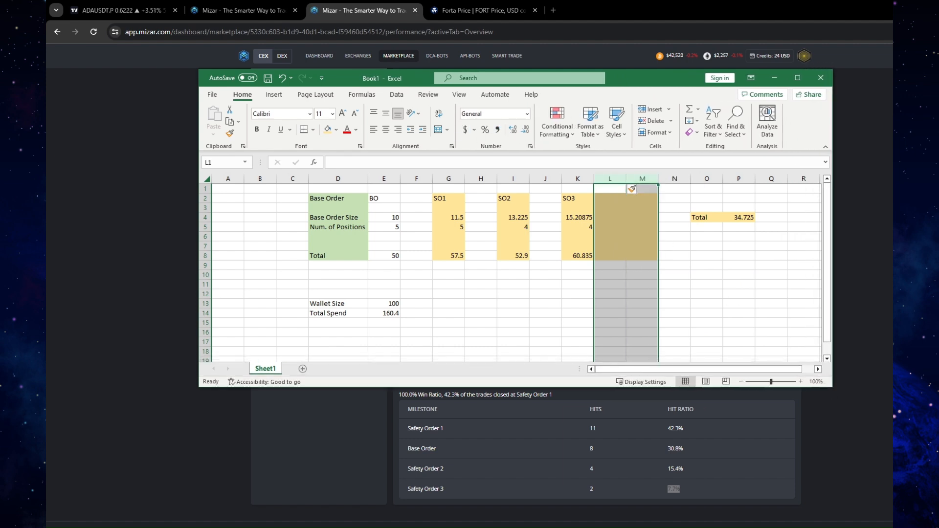
click(336, 129)
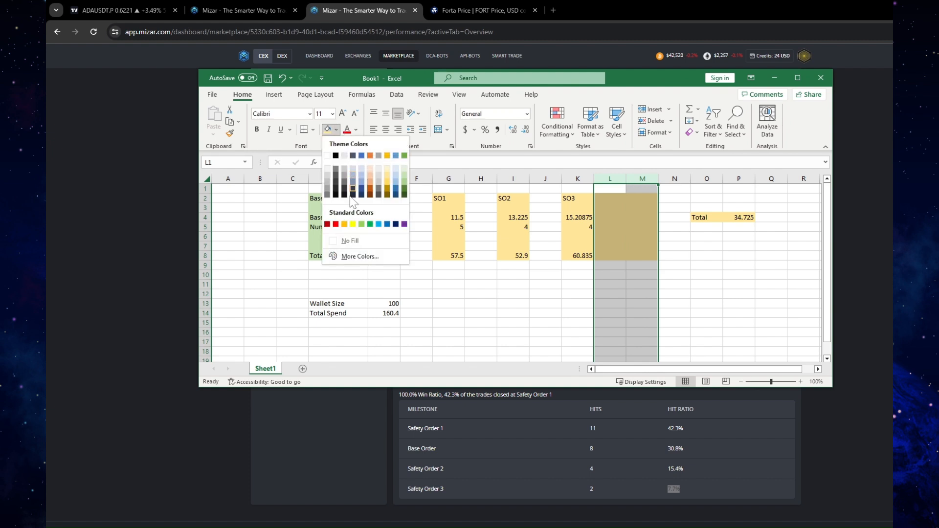
click(346, 241)
click(674, 293)
Copy the SO3 block K2:K8 to M2 and rename the copy's heading to SO4
drag(575, 198, 581, 255)
key(ctrl+c)
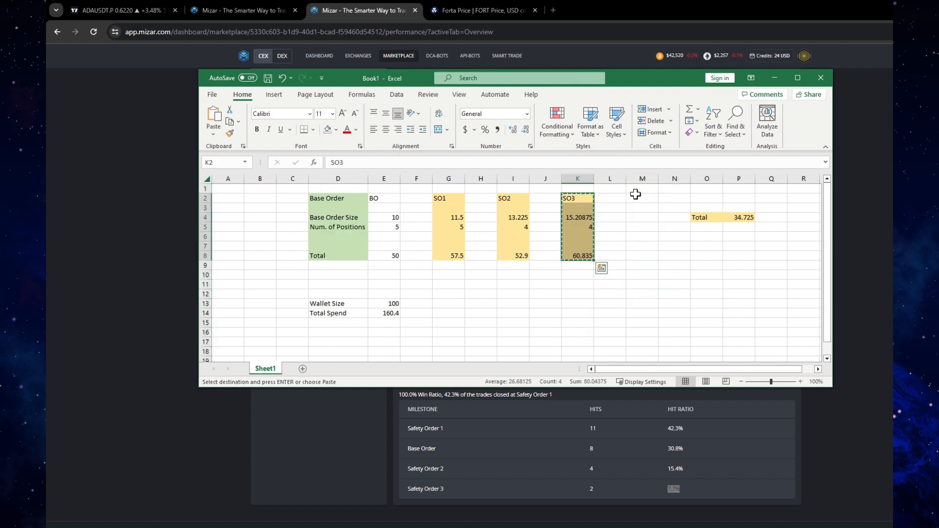
click(635, 197)
key(ctrl+v)
double_click(639, 198)
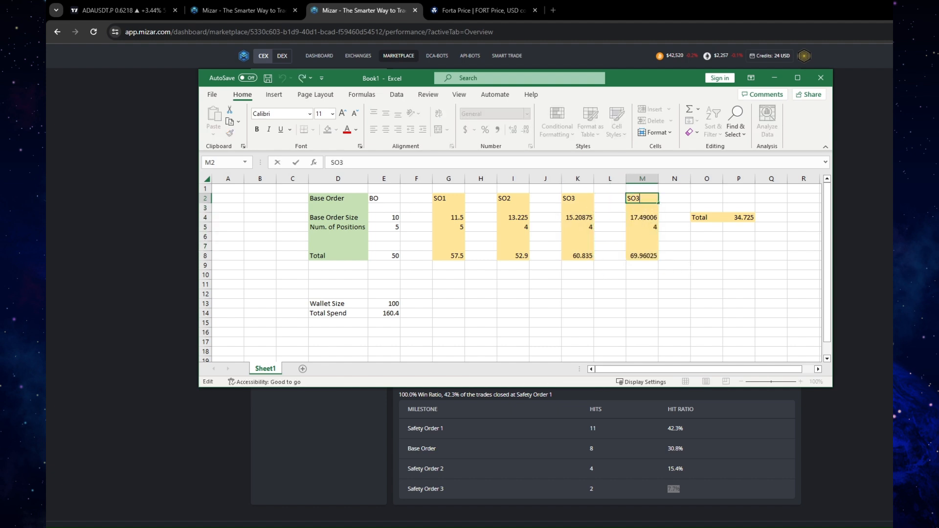
key(BackSpace)
text(4)
click(631, 302)
Set the number of positions to 5 for SO2 in I5 and 2 for SO4 in M5
click(457, 195)
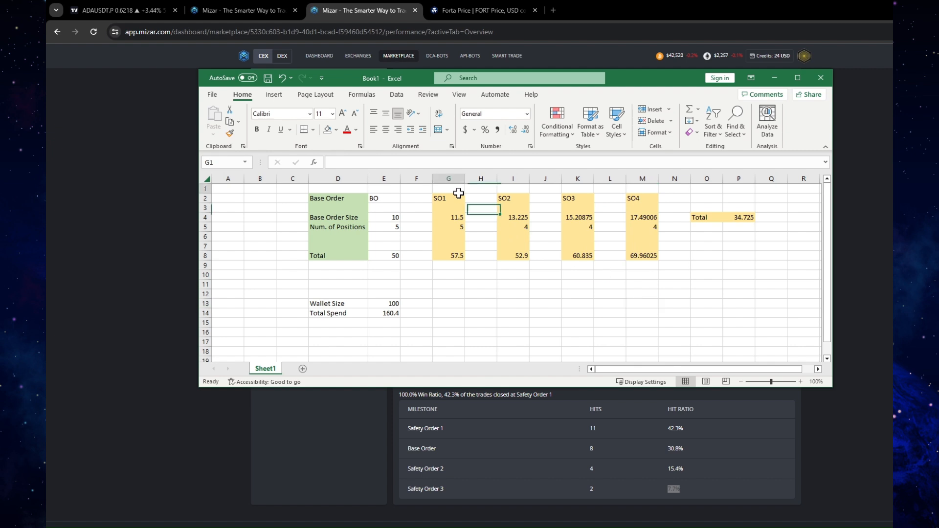
click(457, 227)
click(521, 226)
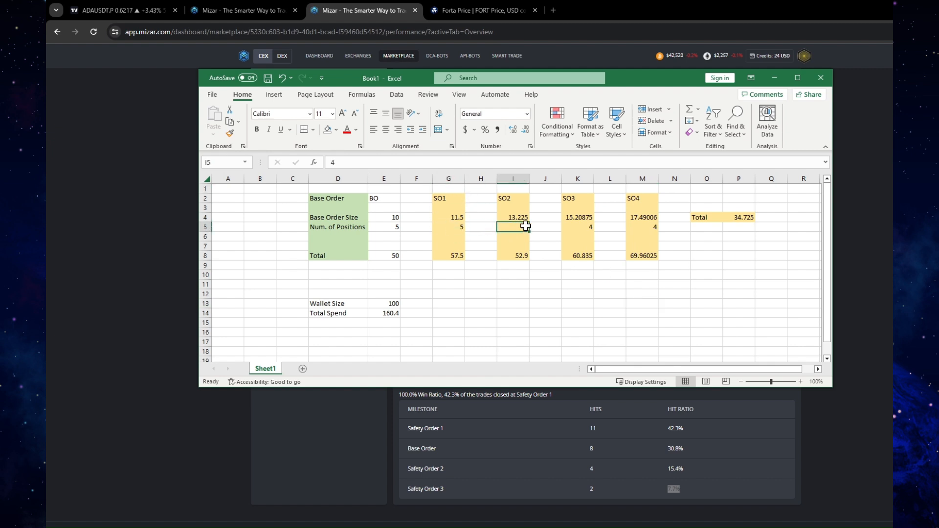
text(5)
key(Tab)
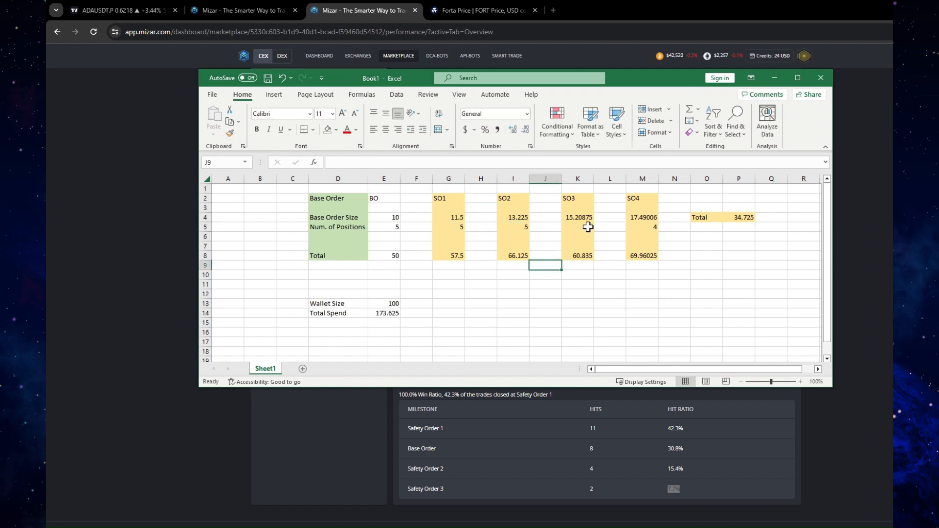
click(582, 229)
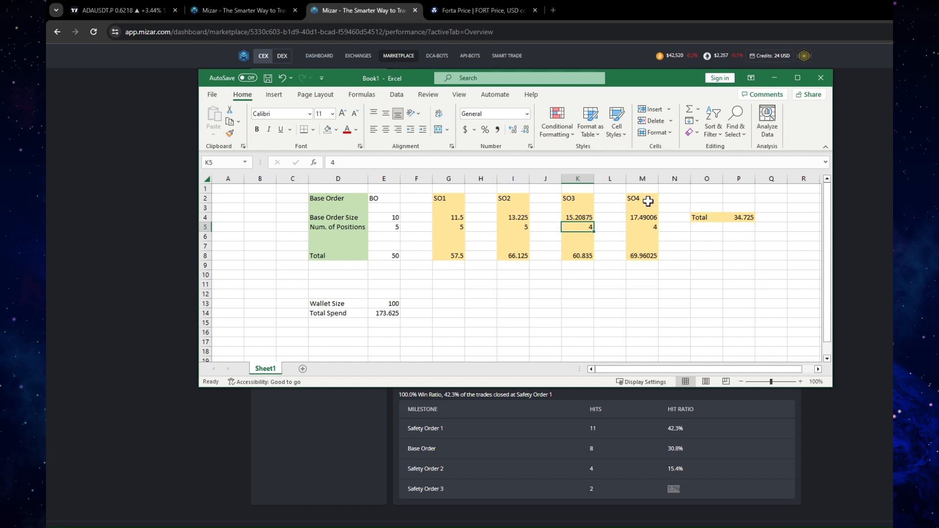
click(652, 226)
text(2)
click(642, 330)
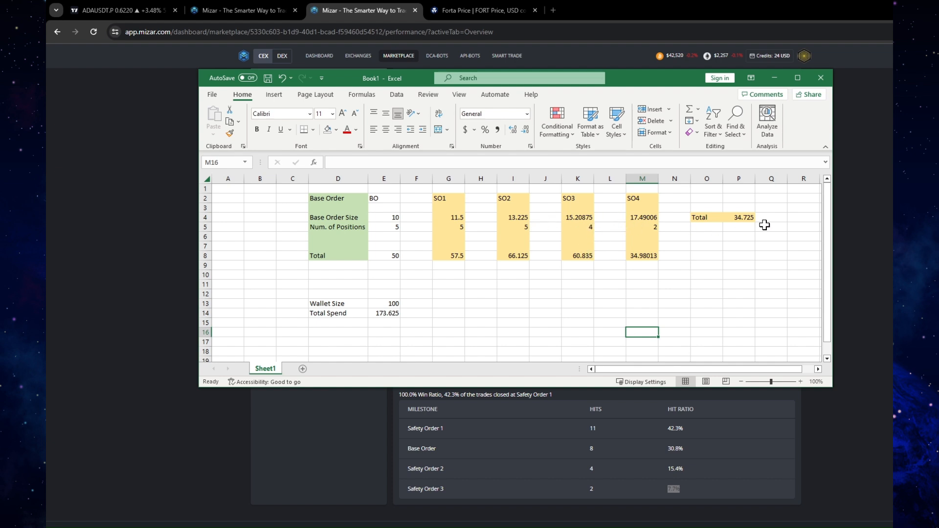
Extend the Total formula in P4 to include the SO3 and SO4 order sizes, giving =E4+G4+I4+K4+M4
click(747, 219)
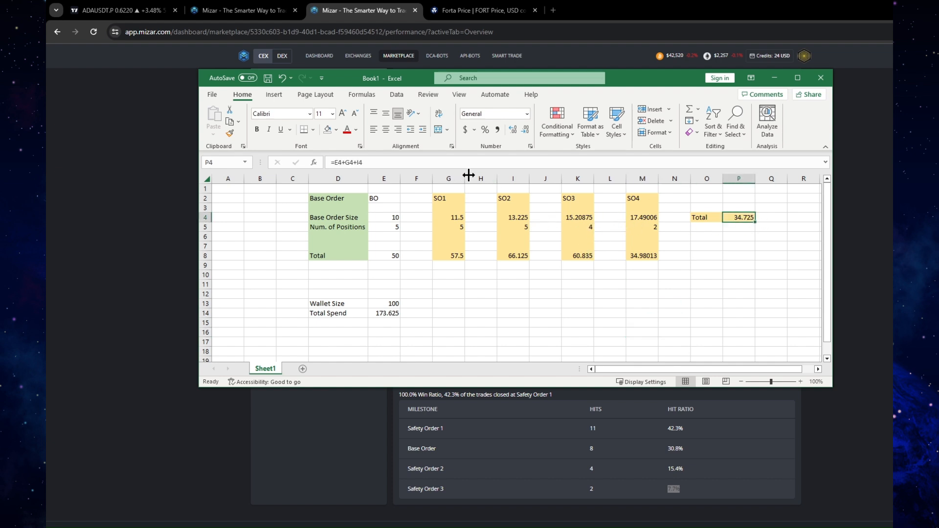
key(F2)
text(+)
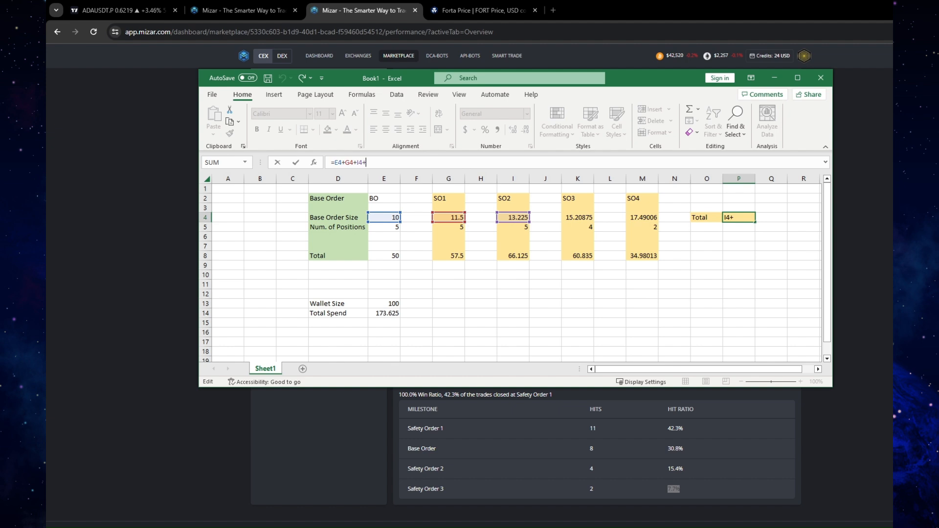
click(577, 221)
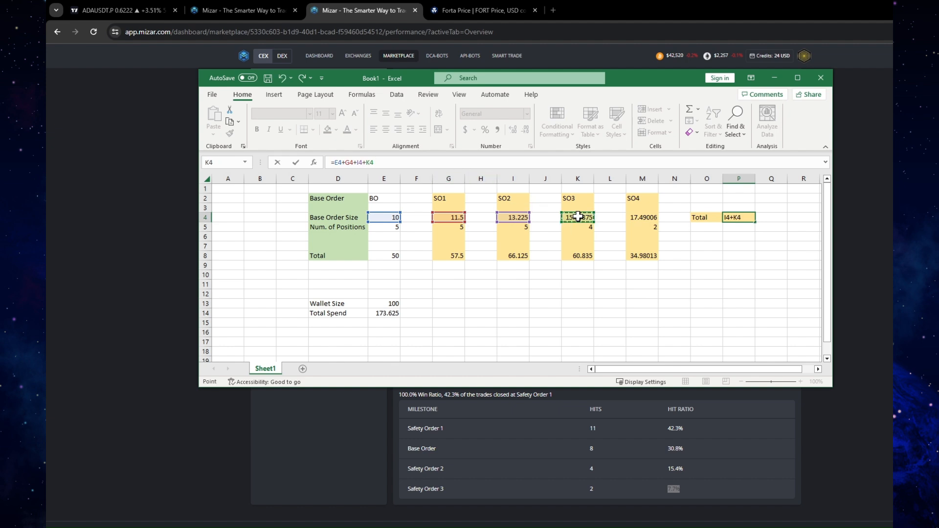
text(+)
click(633, 220)
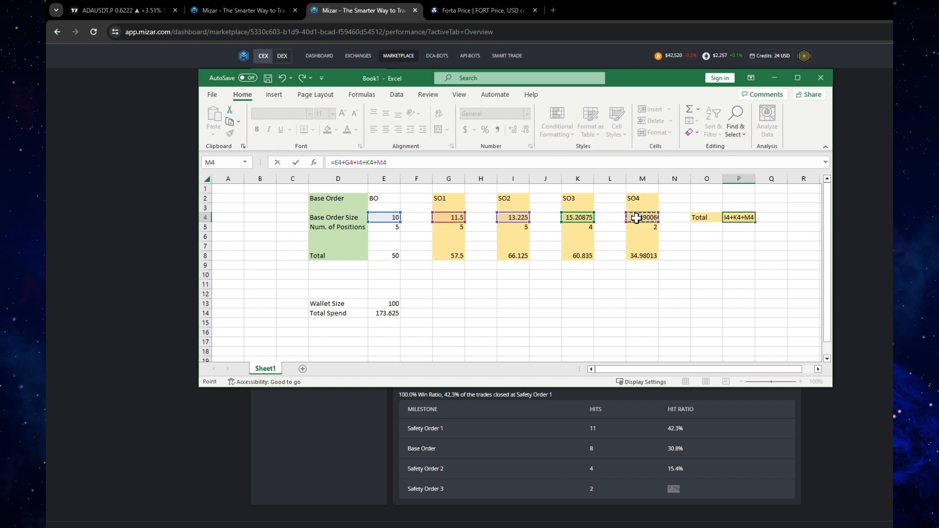
key(Return)
click(753, 219)
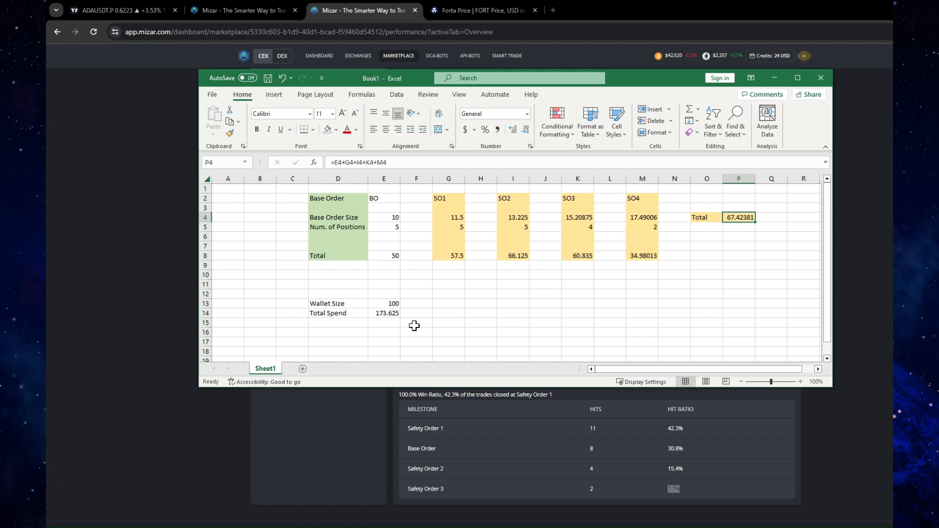
Extend the Total Spend formula in E14 with the SO3 and SO4 totals, giving =E8+G8+I8+K8+M8
click(382, 316)
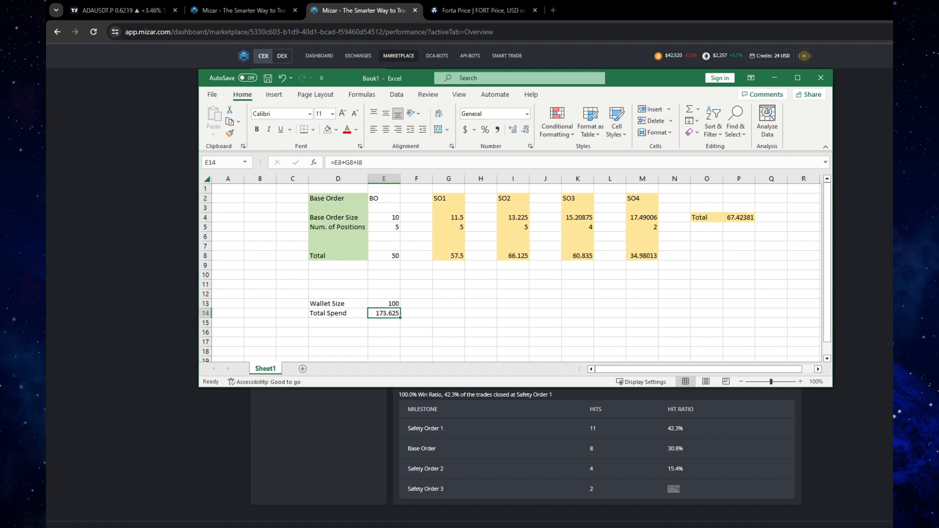
click(384, 164)
text(+)
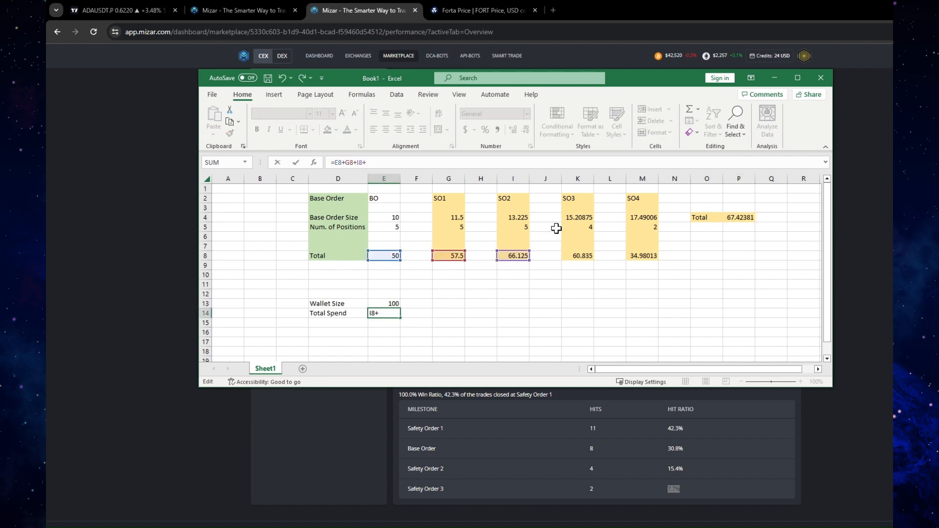
click(575, 257)
text(+)
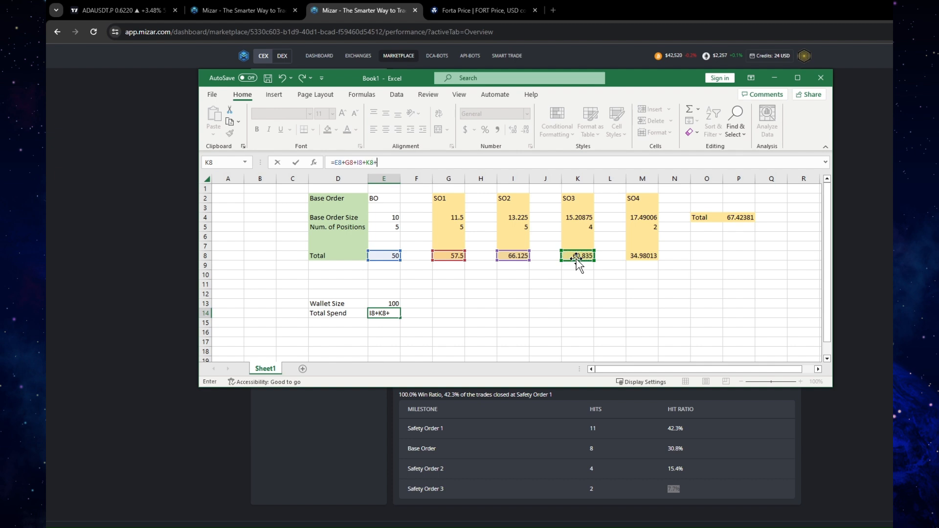
click(647, 257)
key(Return)
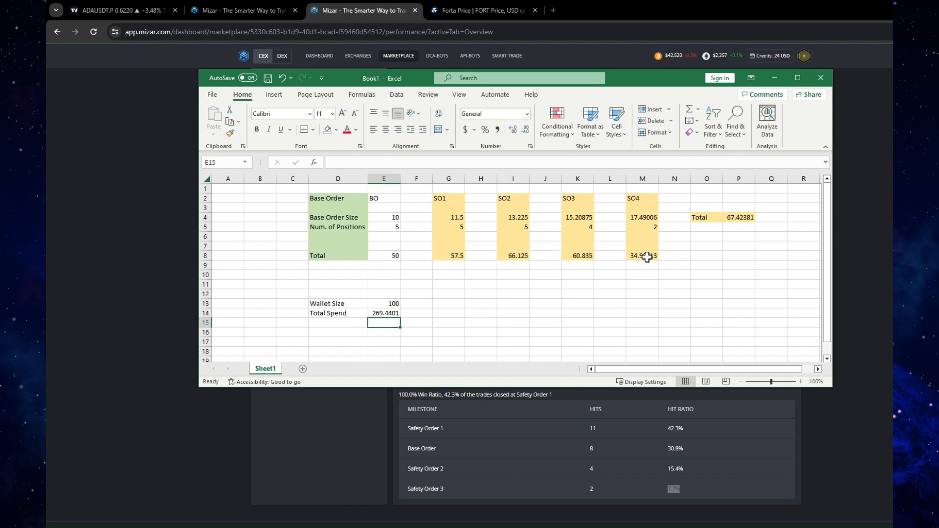
click(552, 305)
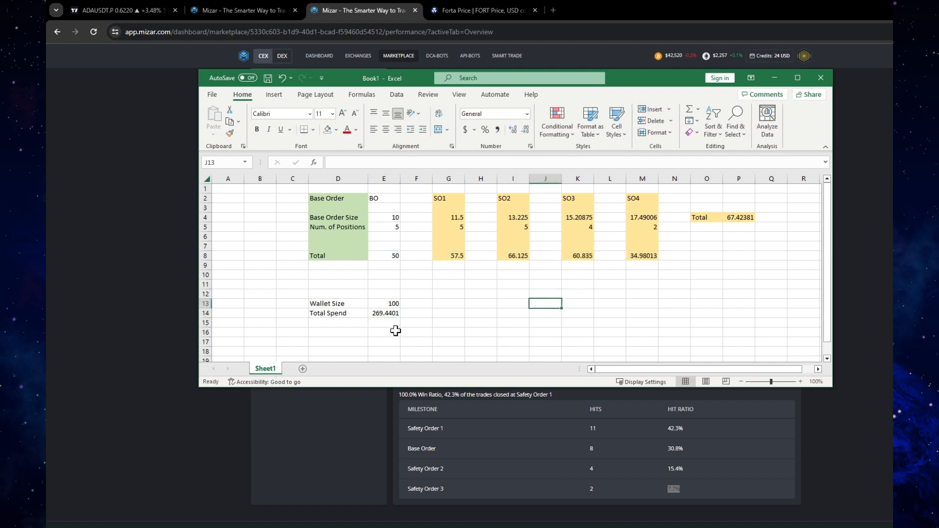
Set the Wallet Size in E13 to 1000
click(388, 218)
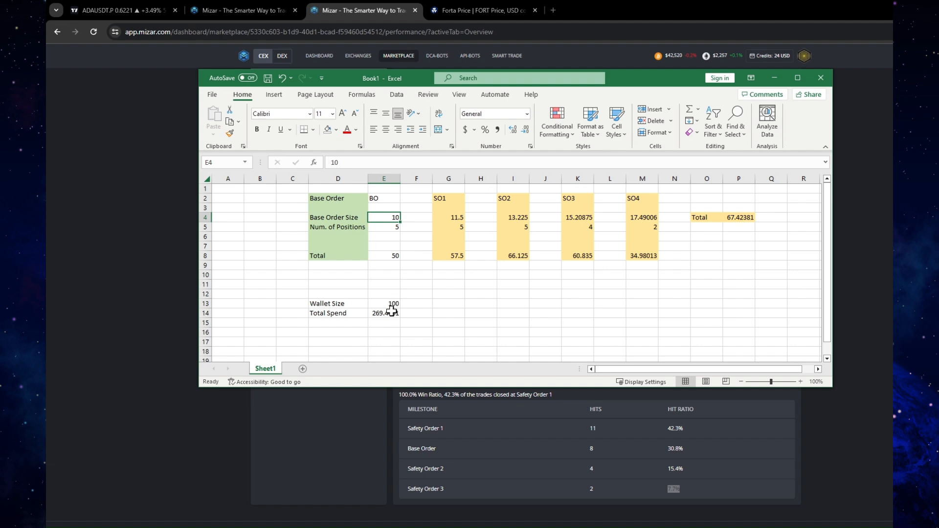
click(394, 313)
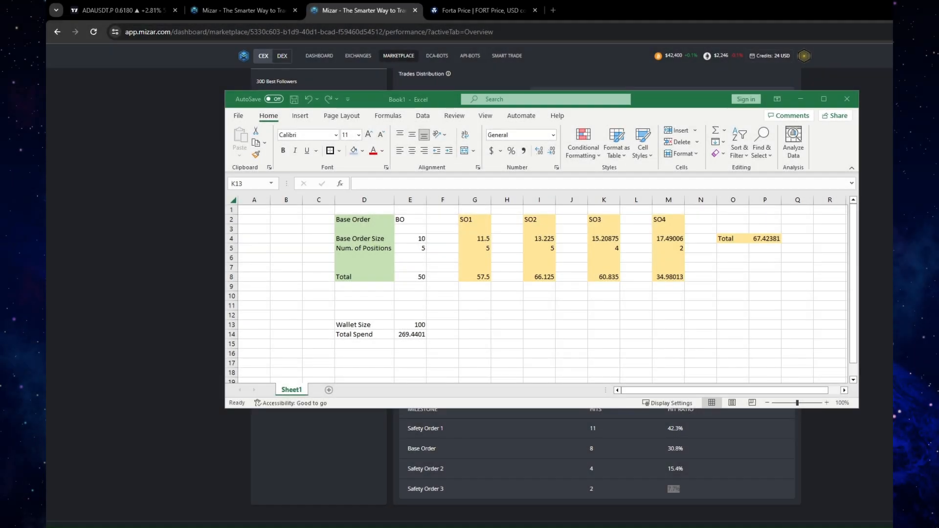
click(357, 244)
drag(367, 241, 408, 247)
click(414, 323)
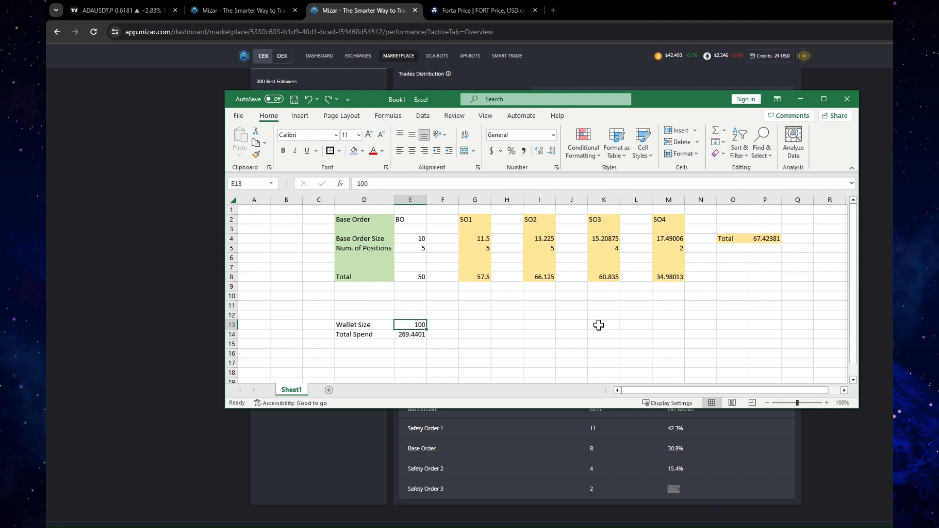
text(1000)
key(Return)
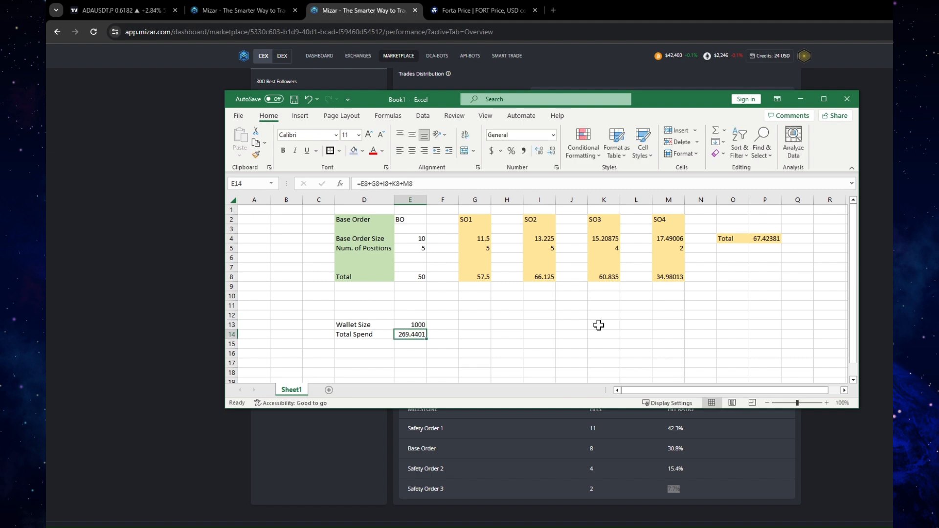
Switch to Mizar's investment set-up page and set the maximum number of positions to 8 and the base order size to 25 USDT
drag(420, 240, 421, 249)
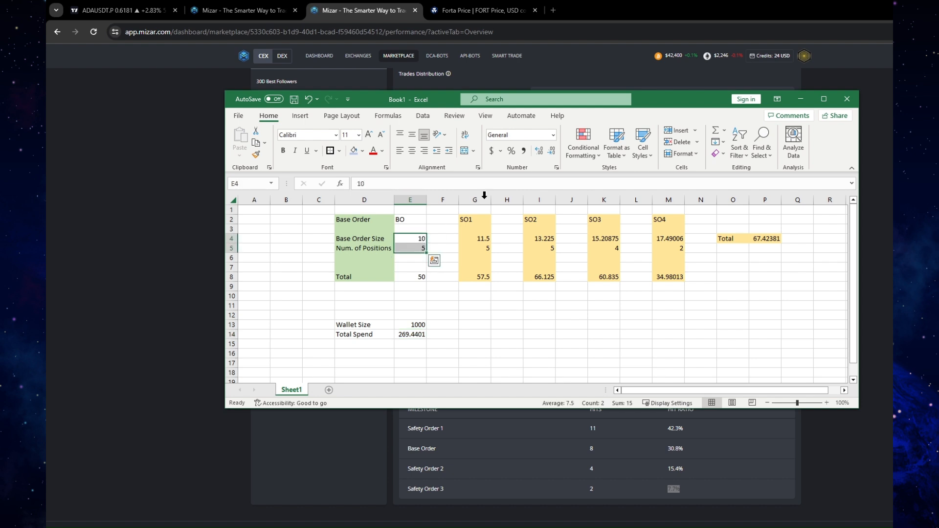
click(257, 11)
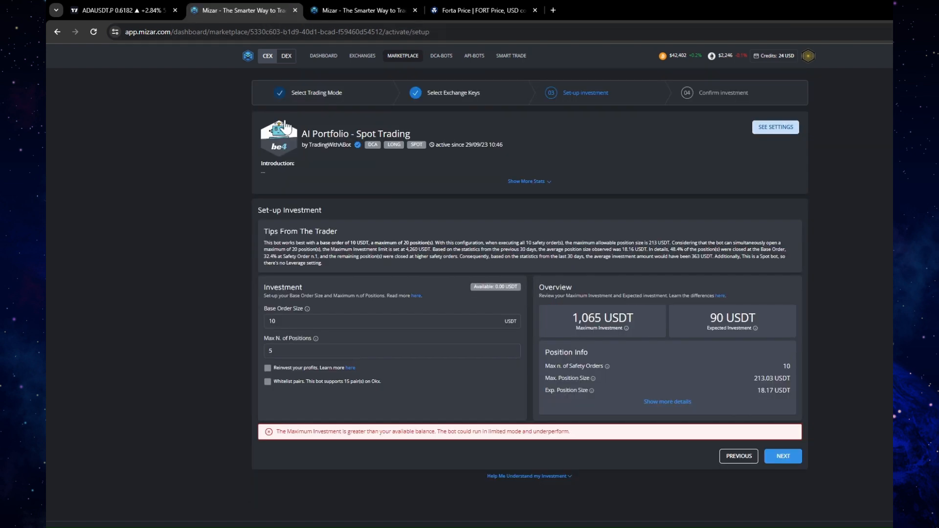
click(276, 321)
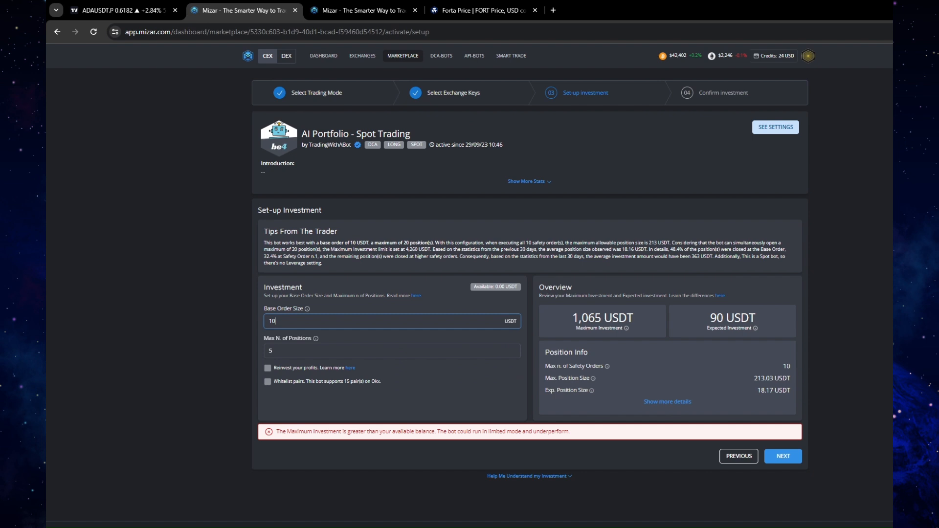
key(Tab)
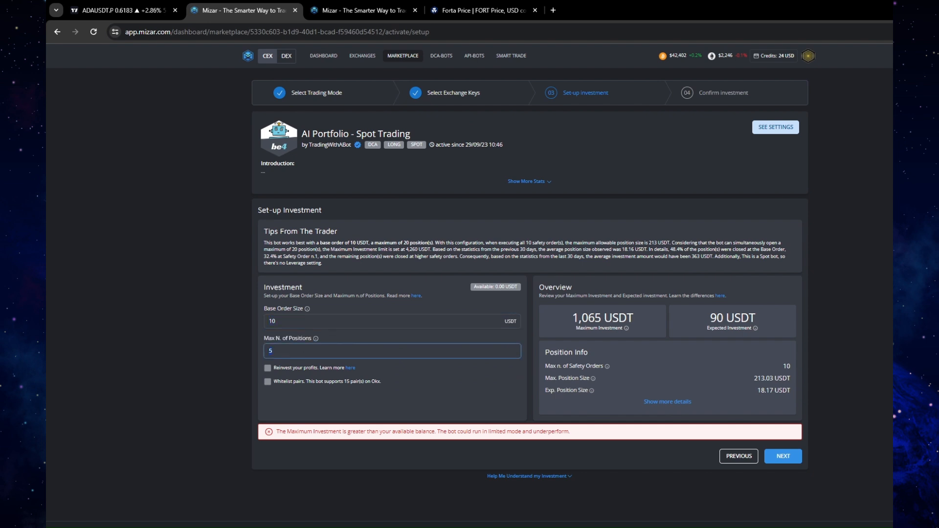
text(8)
key(shift+Tab)
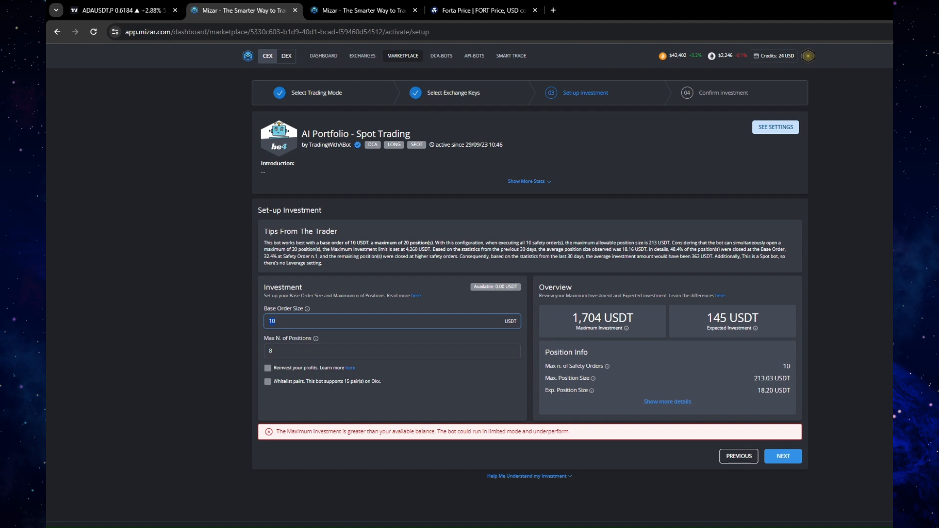
text(25)
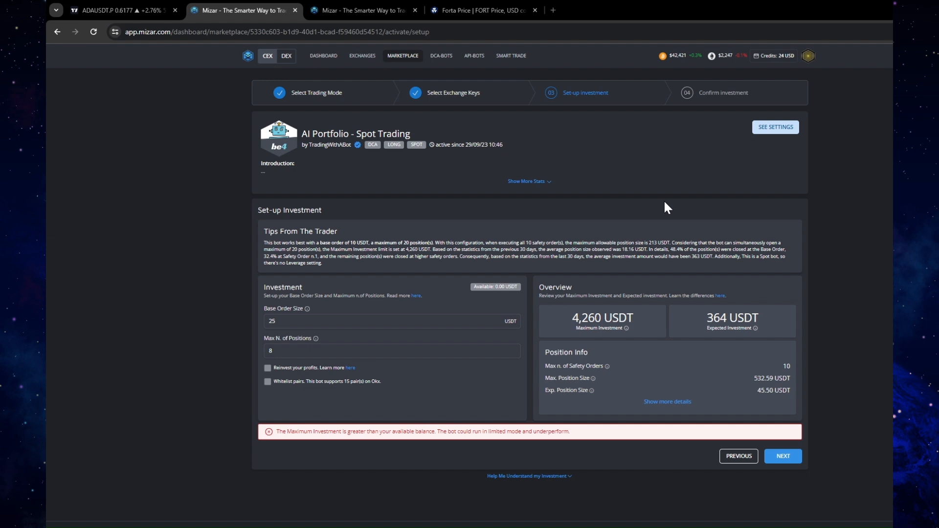
Expand the bot's additional stats, examine the Safety Order 4 row in the safety orders distribution, and collapse the stats
click(549, 182)
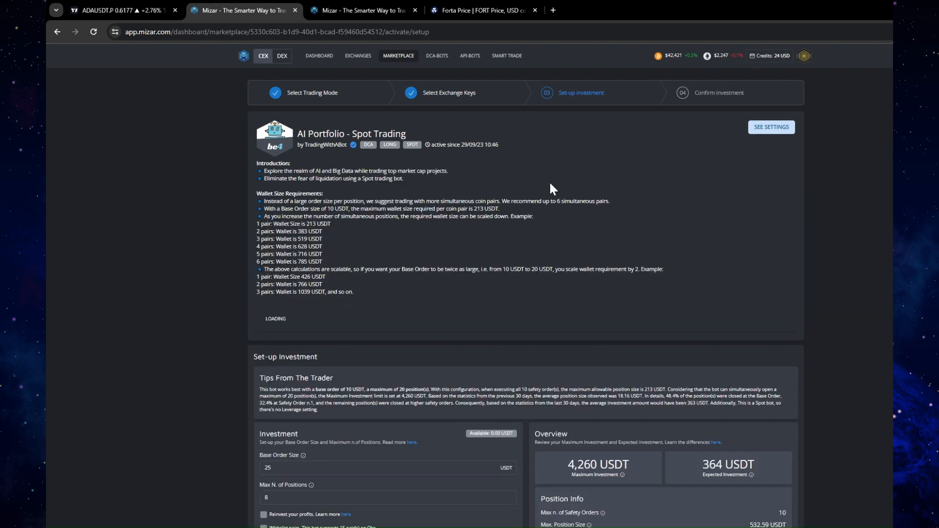
scroll(606, 349, down, 3)
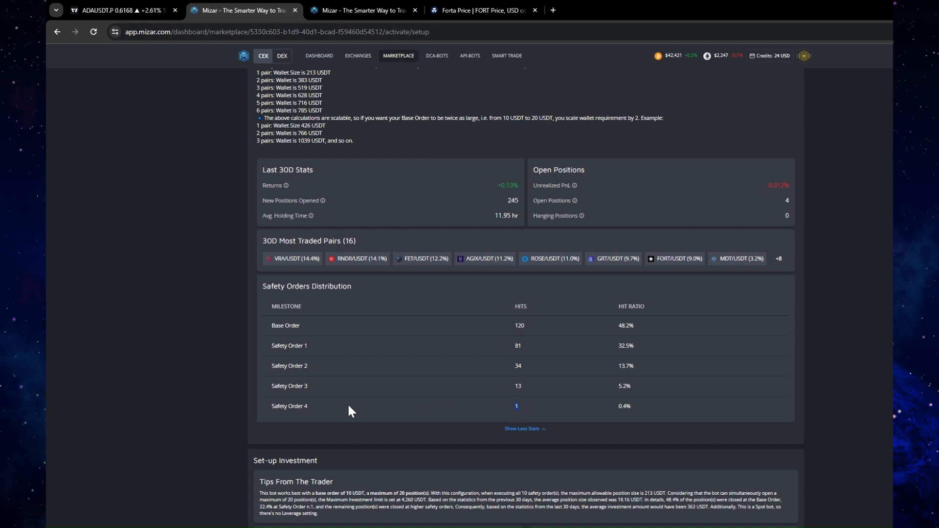
drag(310, 409, 301, 407)
click(539, 429)
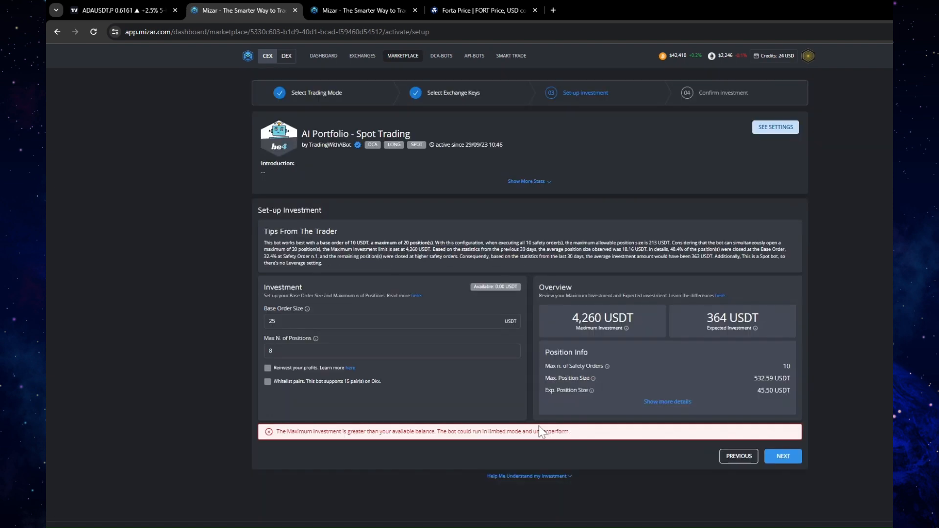
Examine the Safety Order 4 and maximum position sizes in the position details, and compare the maximum and expected investment with the entered settings
click(667, 402)
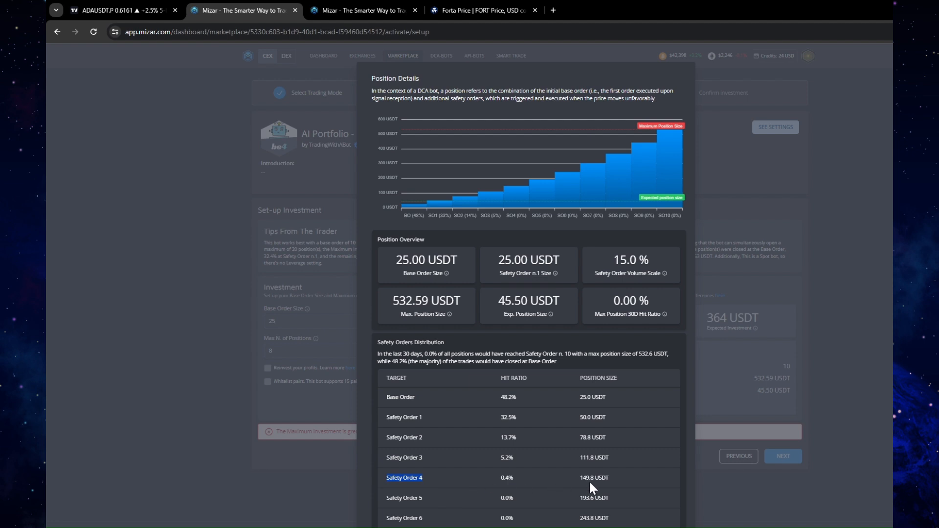
drag(580, 478, 598, 478)
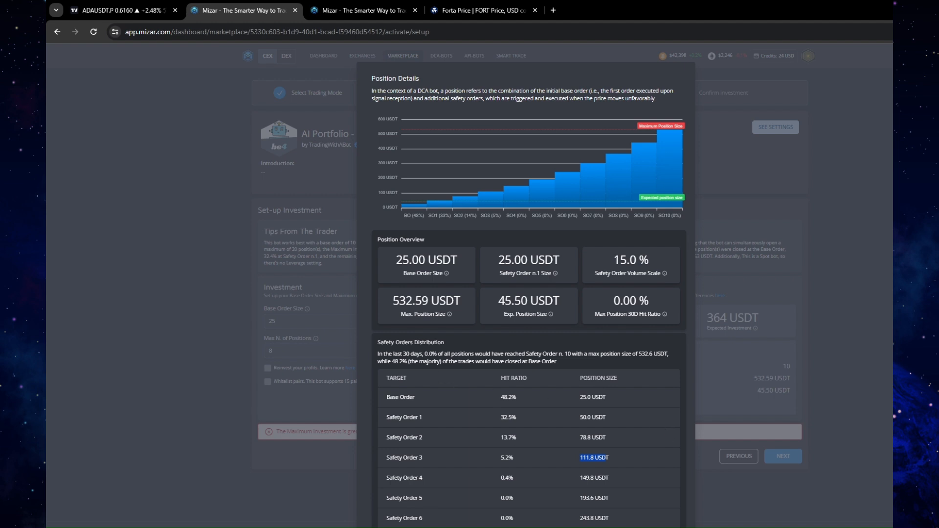
drag(393, 301, 400, 301)
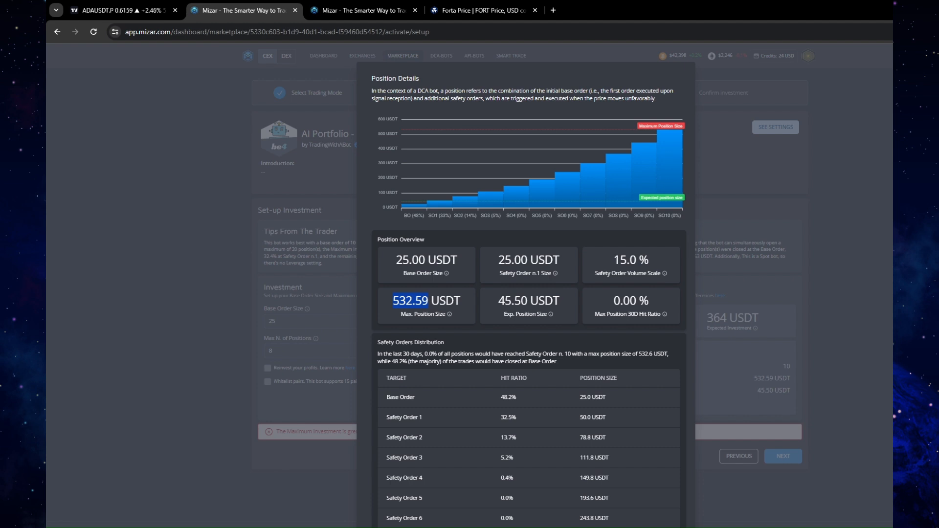
click(830, 237)
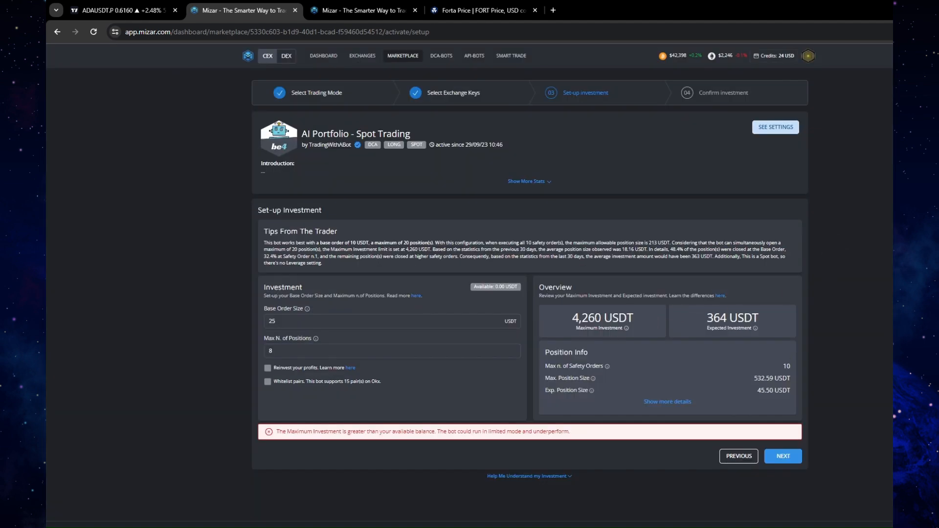
drag(604, 318, 595, 318)
double_click(707, 316)
click(276, 322)
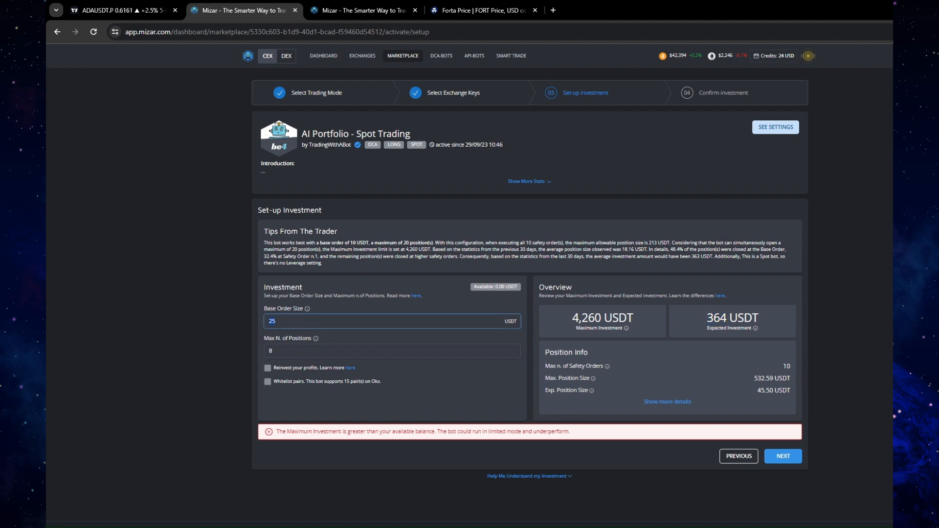
click(275, 351)
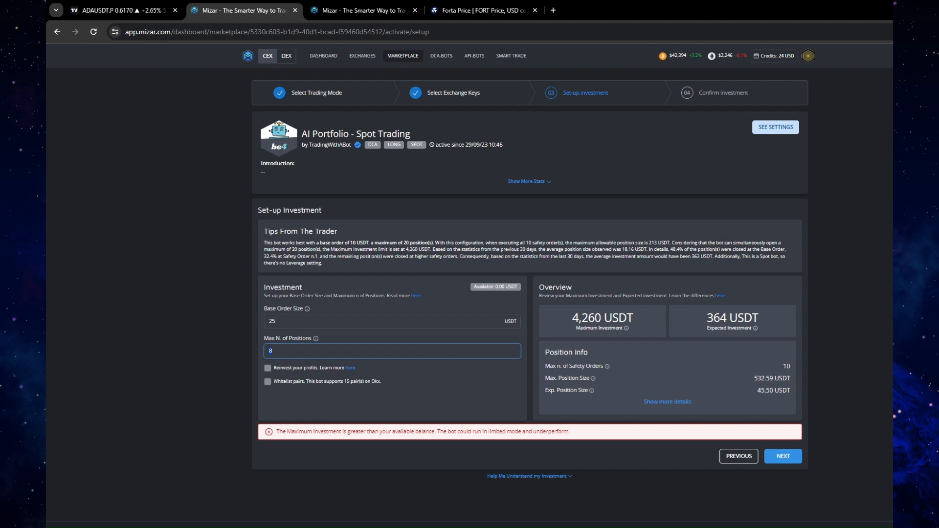
Switch back to the Excel workbook and set the Wallet Size in E13 to four times the base order total with =E8*4
key(alt+Tab)
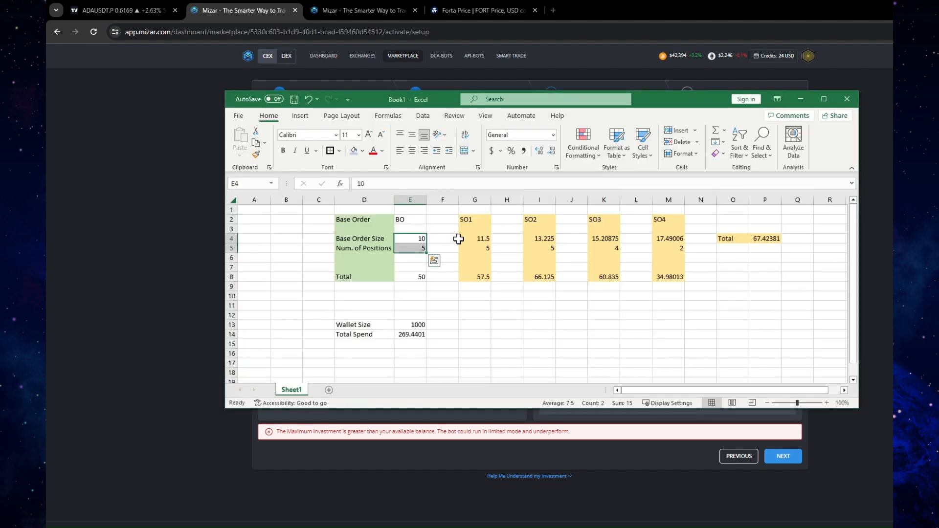
click(417, 240)
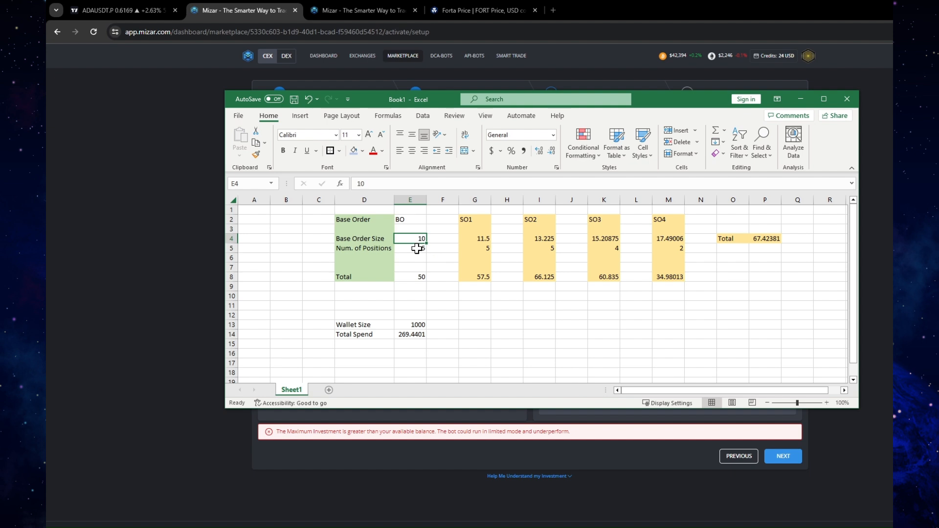
click(420, 275)
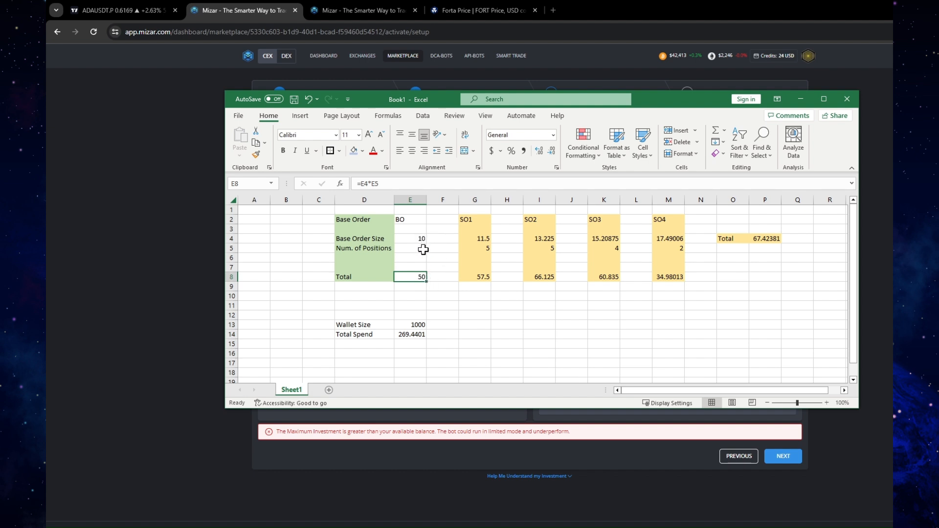
click(414, 323)
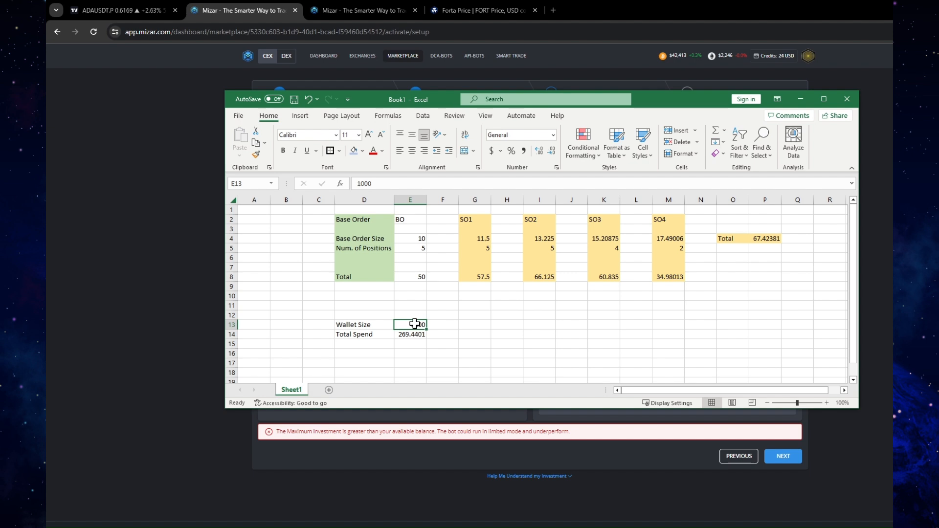
text(=)
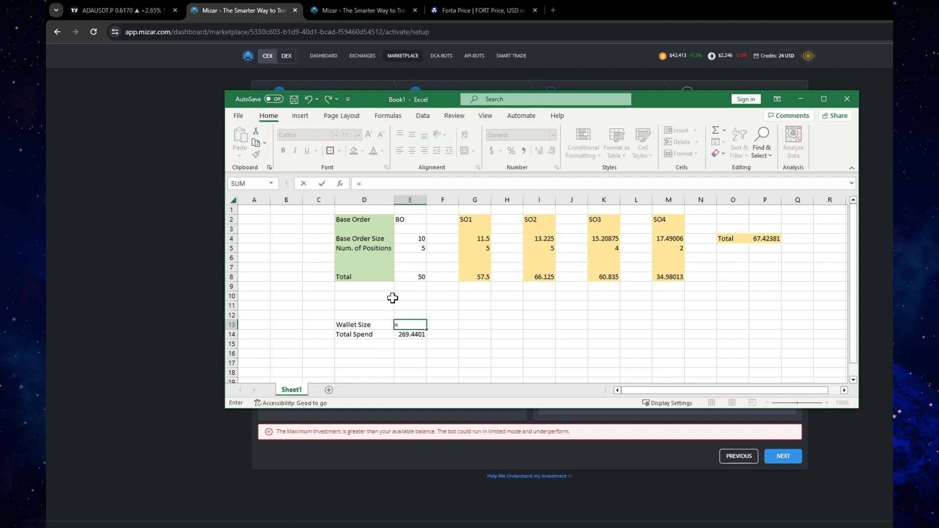
click(421, 276)
text(*)
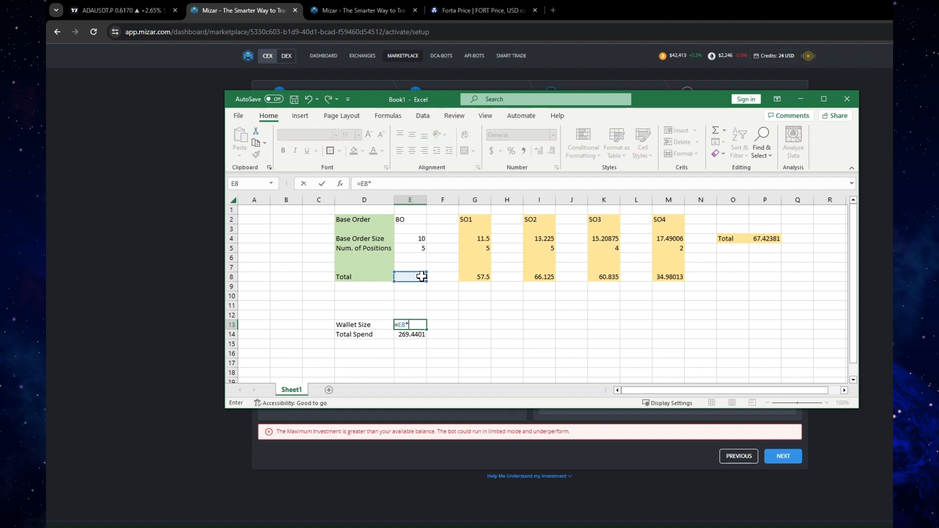
text(4)
key(Return)
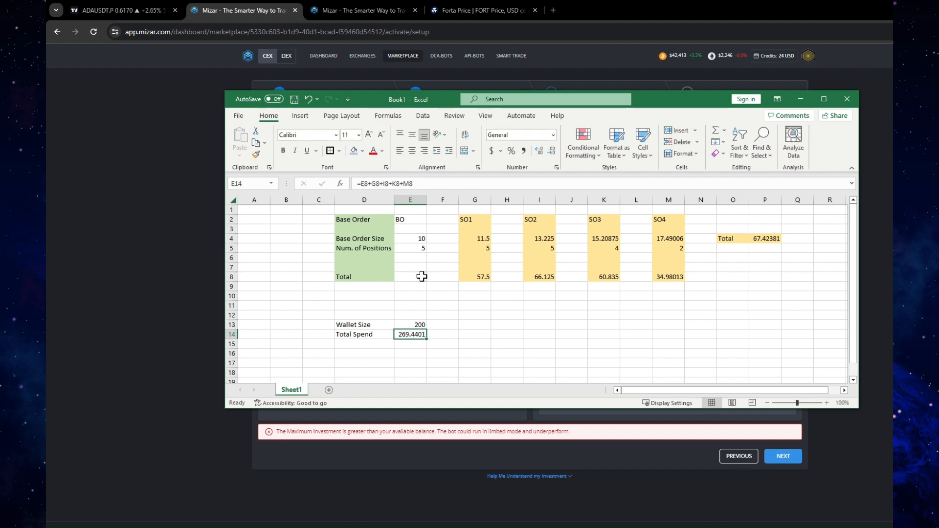
click(418, 325)
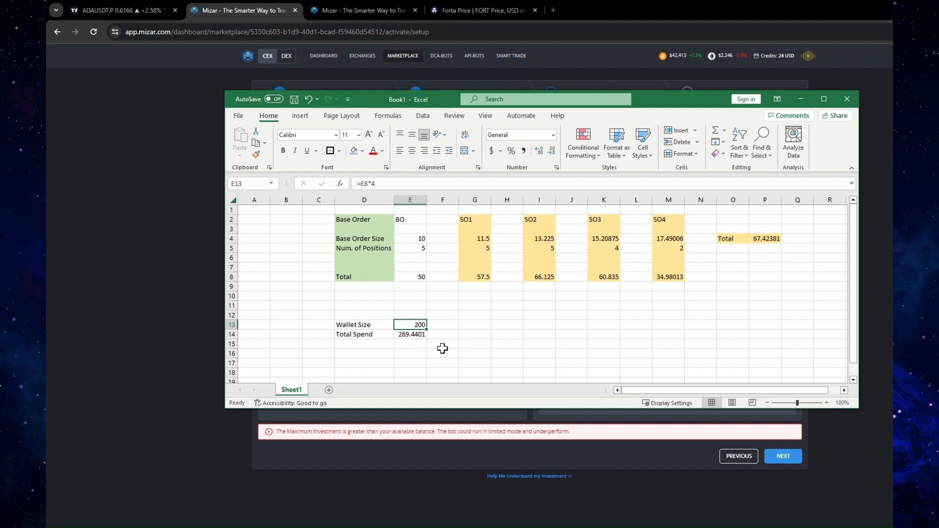
Fill the Wallet Size label and its value in D13:E13 with yellow
drag(366, 325, 406, 327)
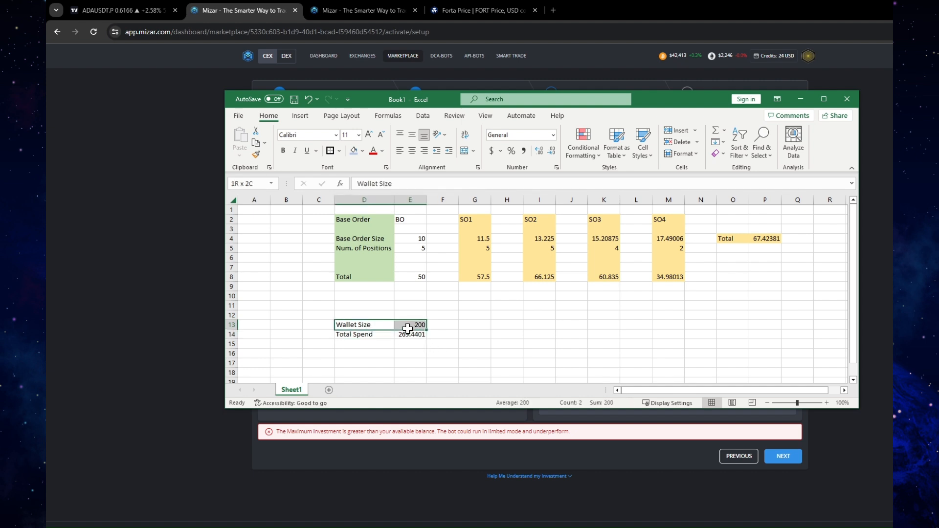
click(362, 152)
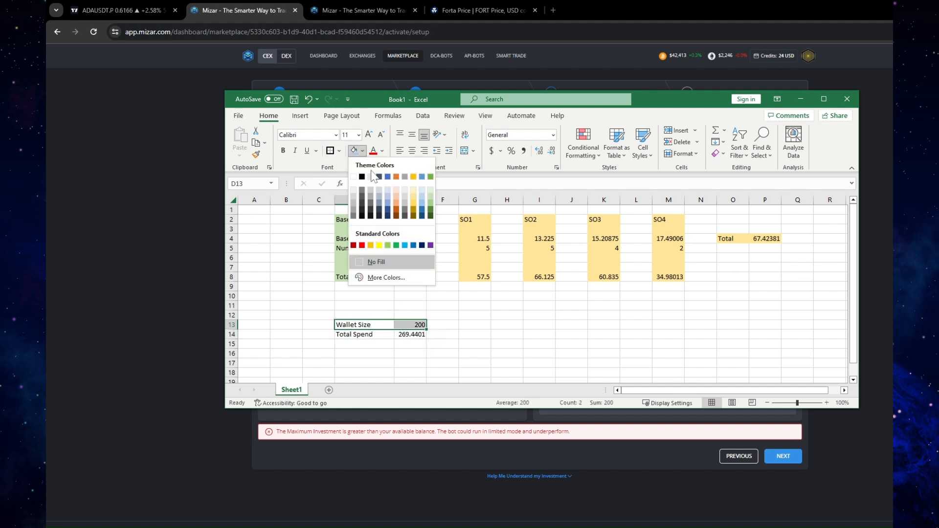
click(379, 245)
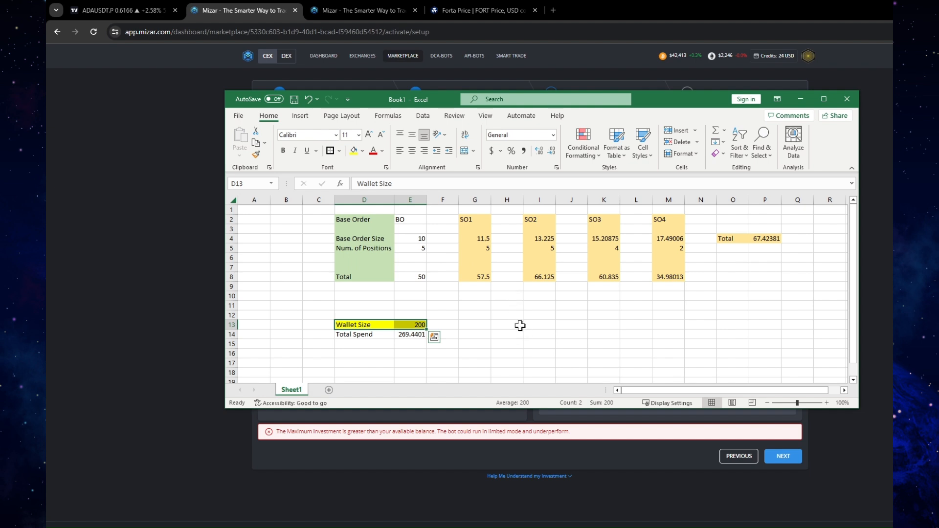
click(520, 327)
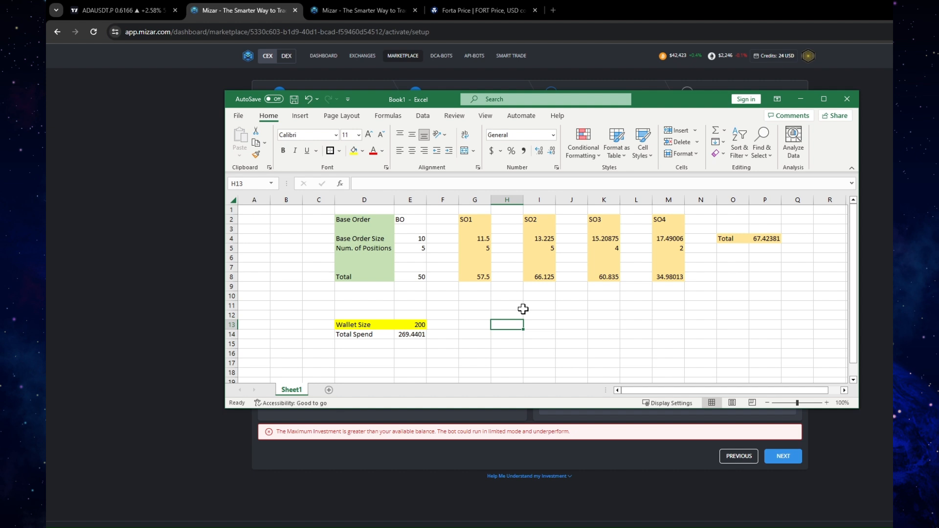
Enter an alternative wallet size of 1000 in F13 and fill the cell with light green
click(450, 325)
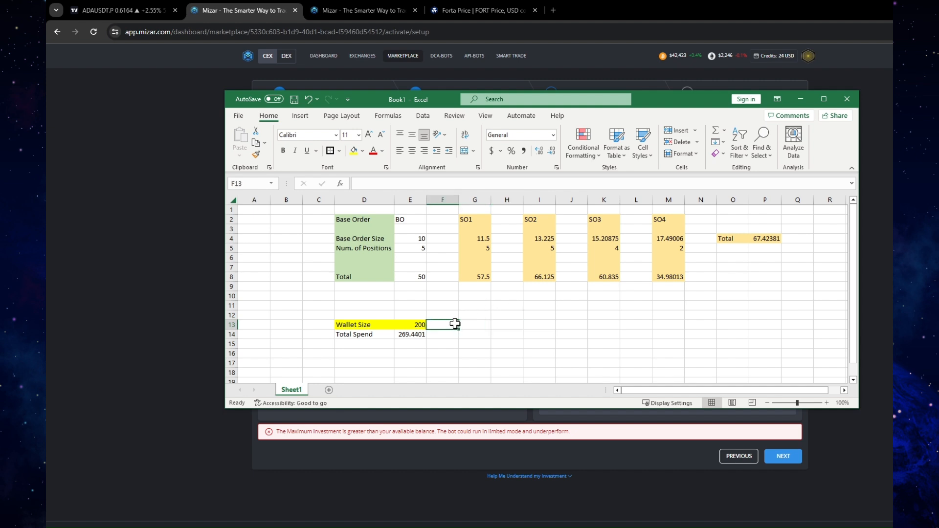
text(1000)
key(Return)
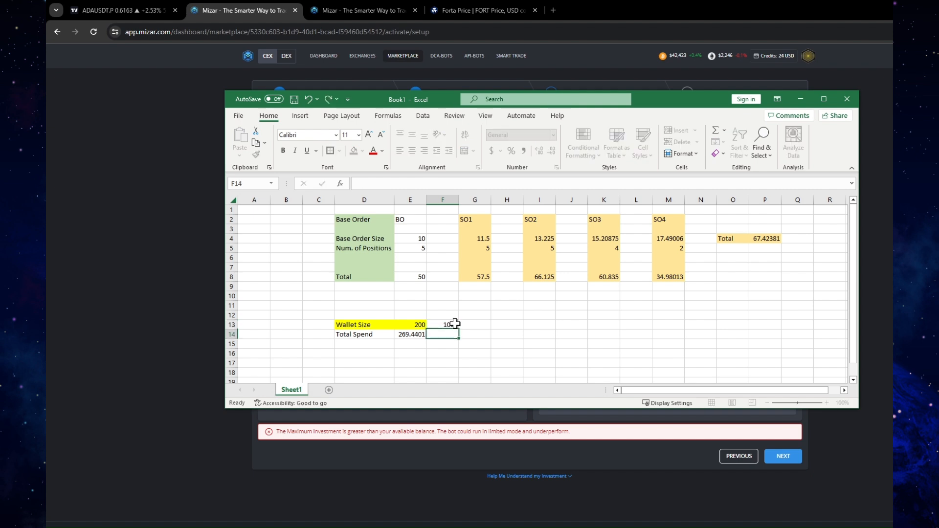
click(454, 325)
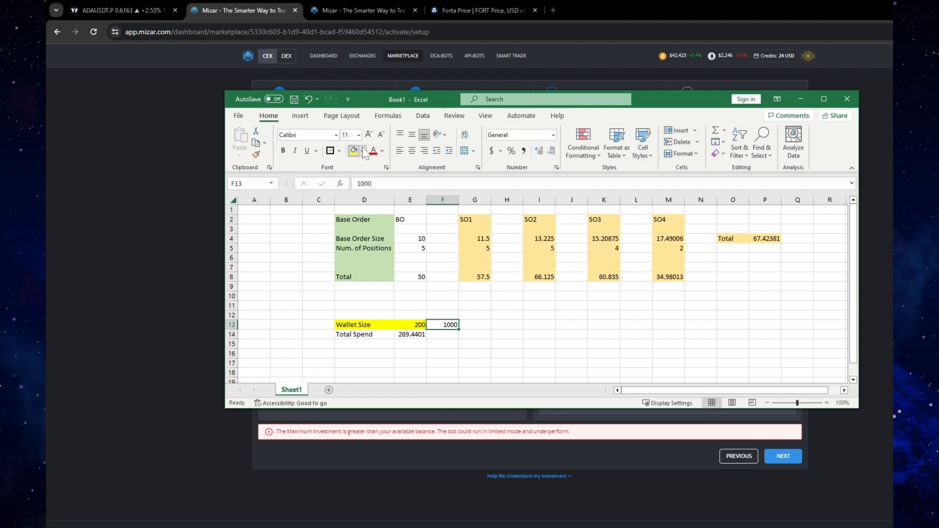
click(363, 150)
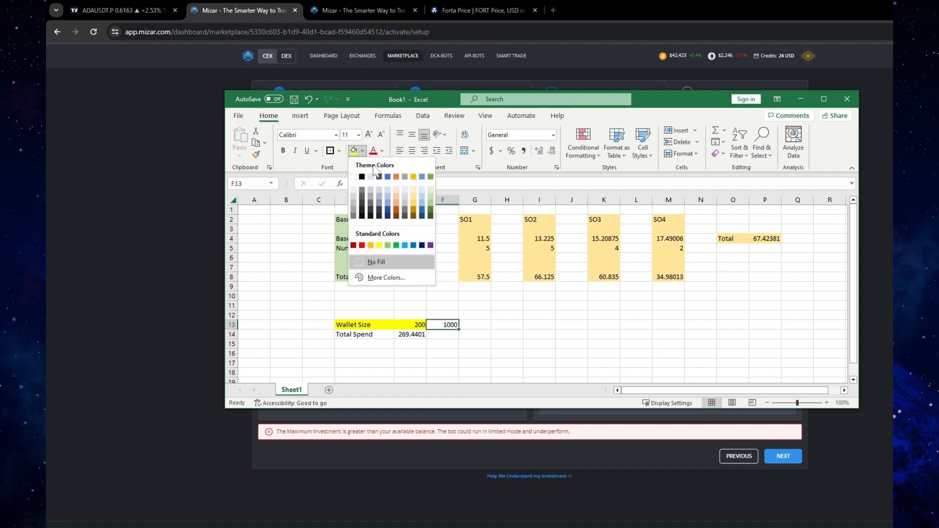
click(430, 196)
click(573, 333)
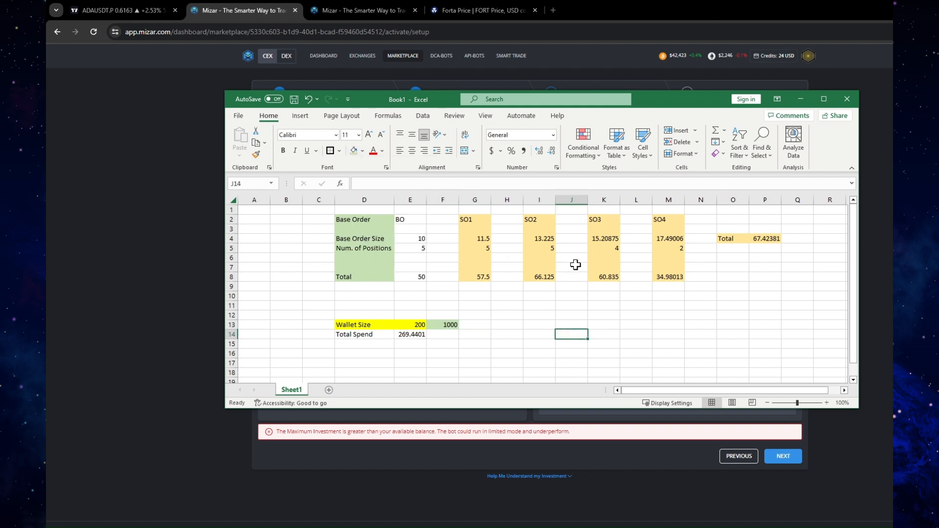
Review the base order size and number of positions, and examine the position counts for SO1 through SO4 against the 1000 wallet size
click(419, 239)
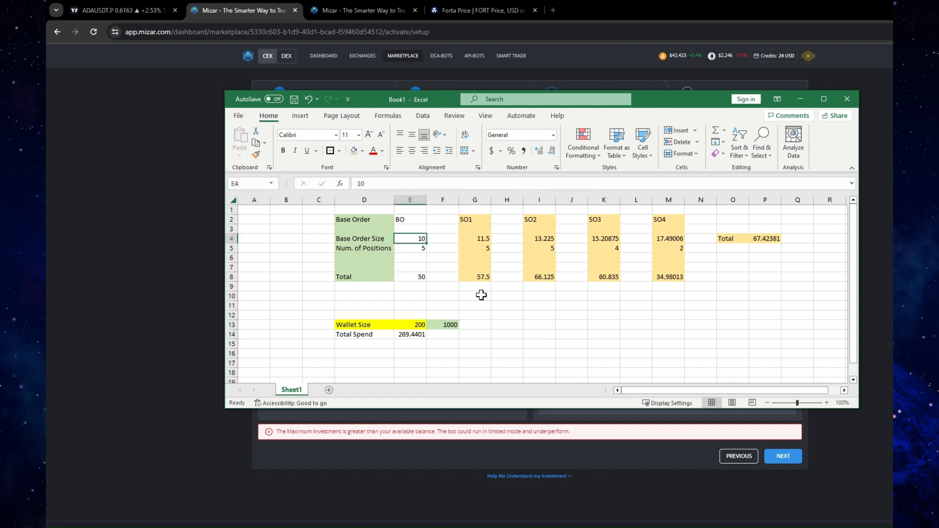
click(418, 250)
click(522, 327)
click(448, 324)
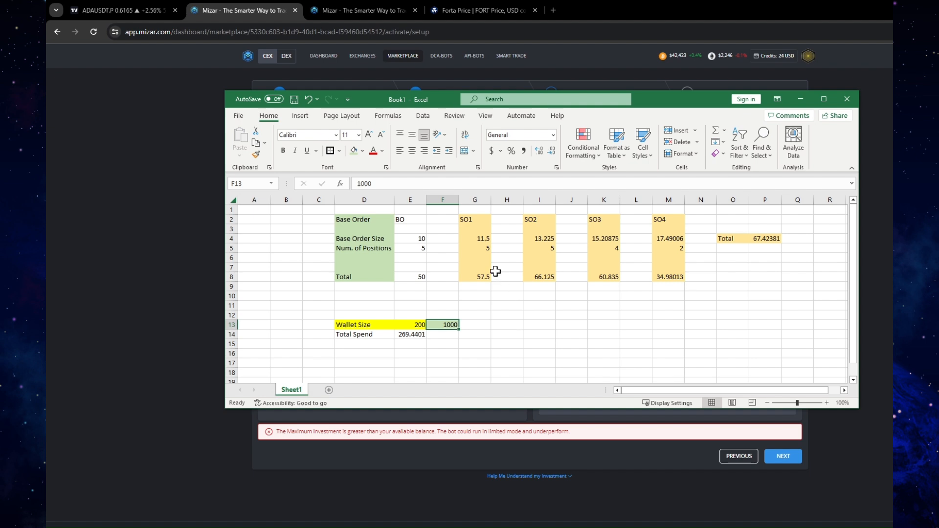
drag(474, 219, 665, 279)
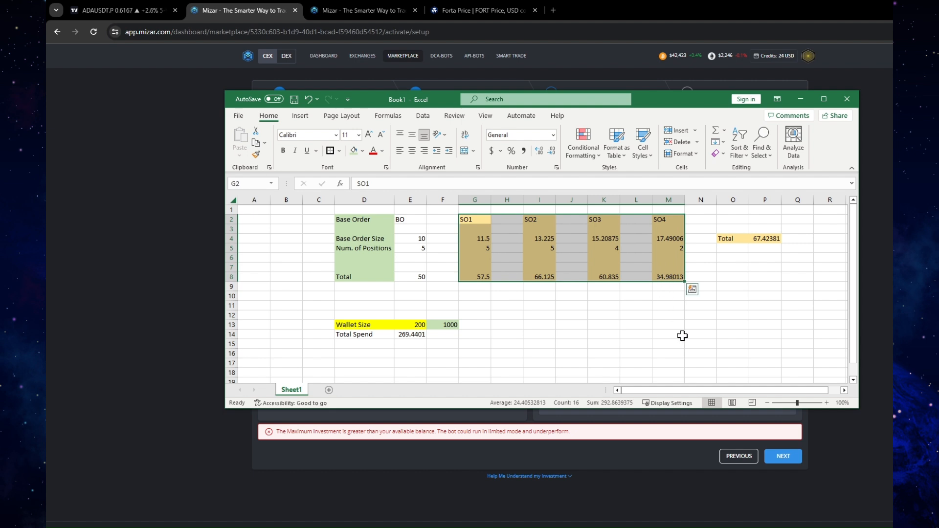
click(483, 249)
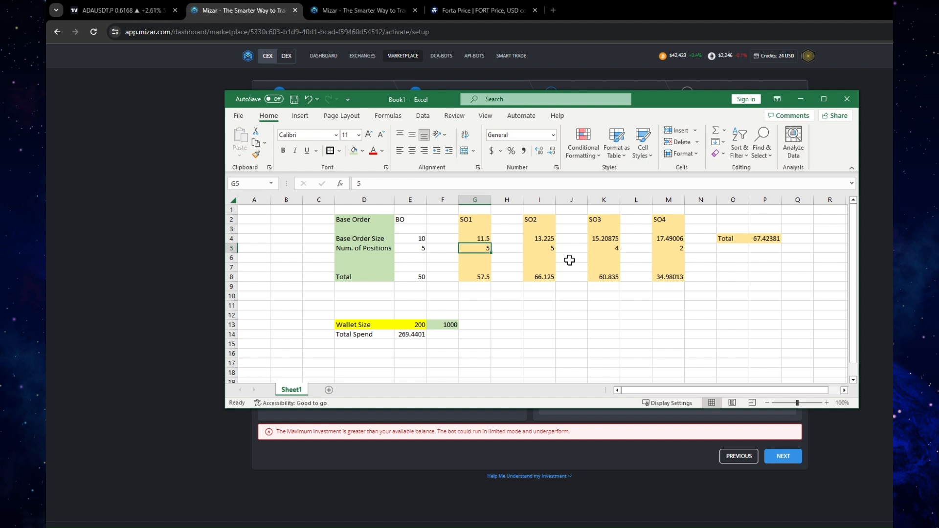
click(549, 249)
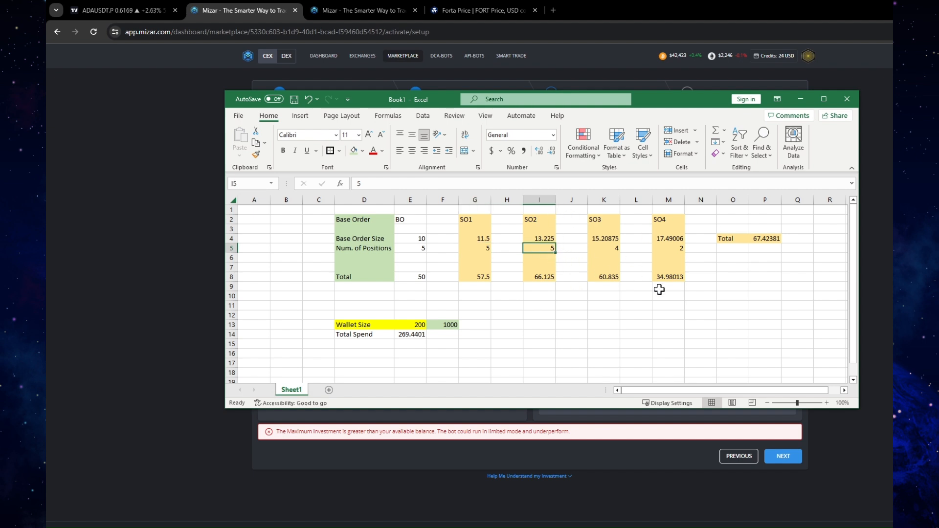
click(612, 249)
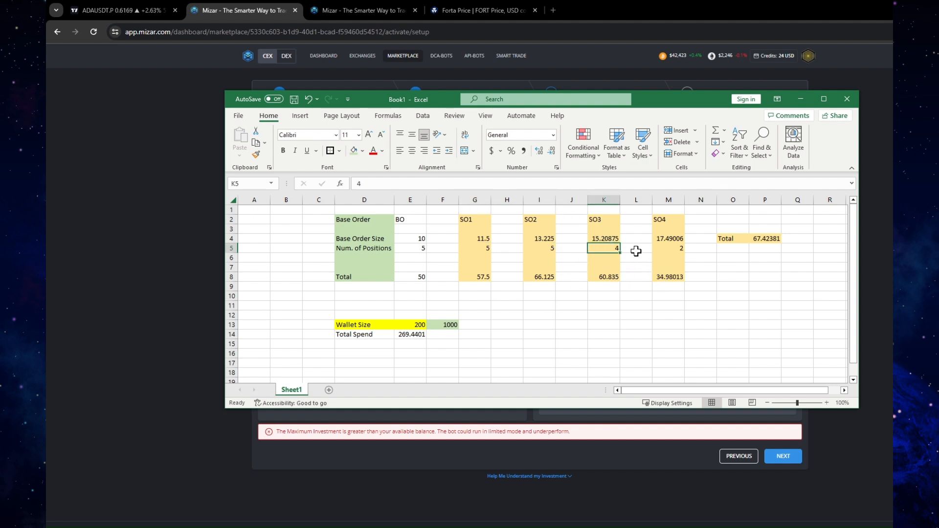
click(680, 250)
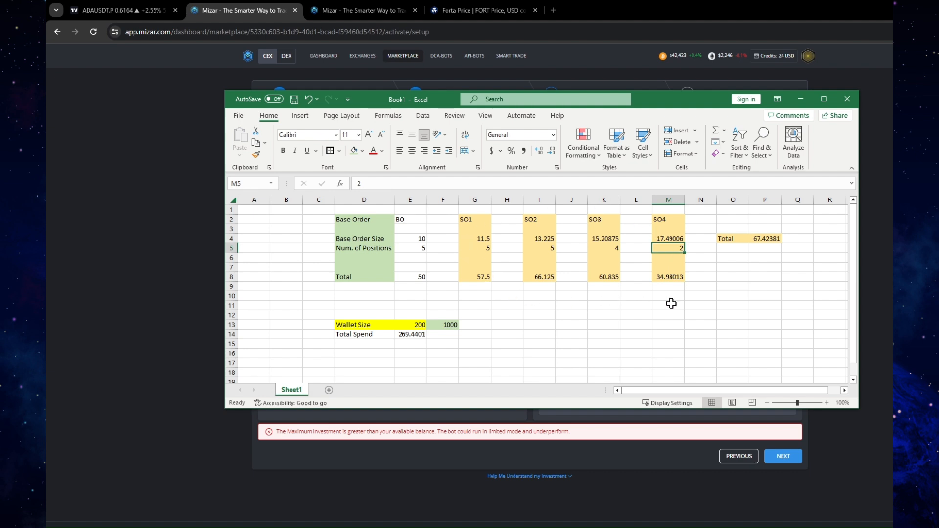
Compare the Total Spend with both wallet sizes in row 13 and review the safety order columns
click(406, 334)
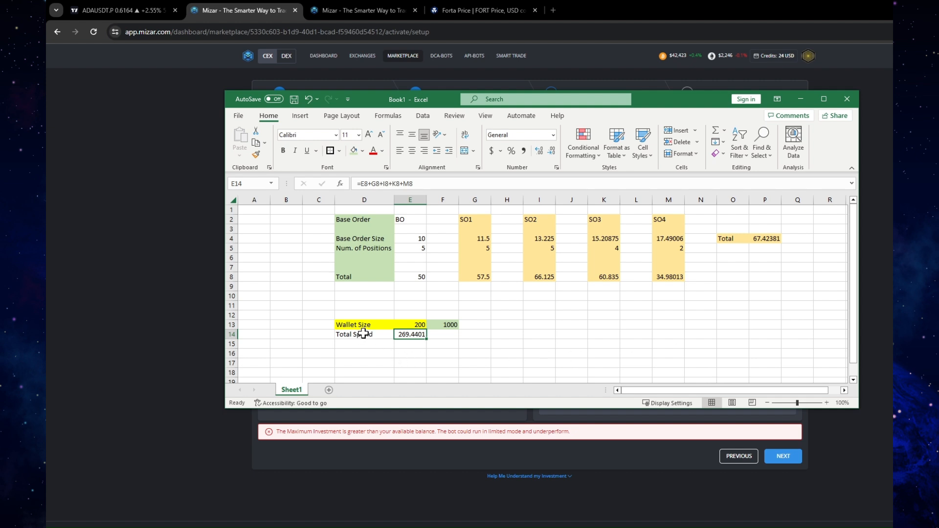
click(406, 324)
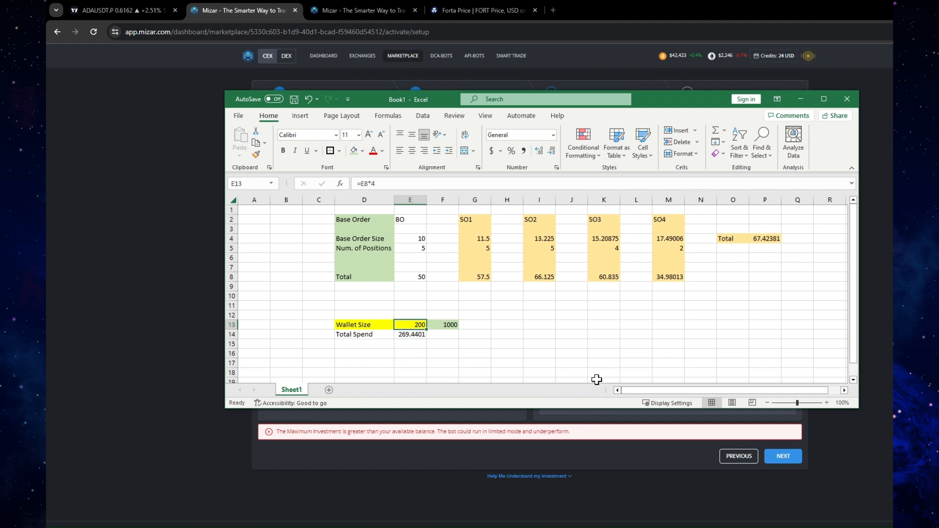
click(416, 335)
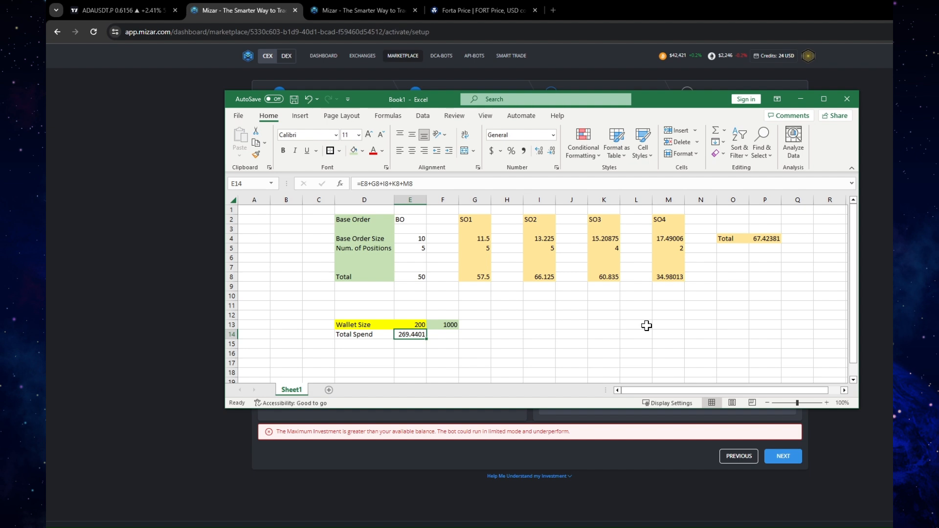
click(447, 322)
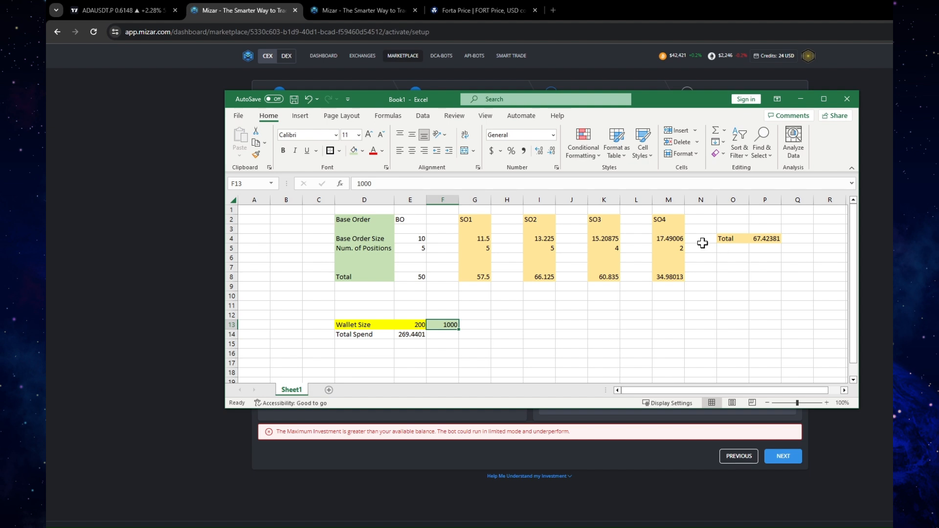
click(467, 219)
click(536, 219)
click(596, 219)
Set the number of positions to 0 for SO4, 2 for SO3 and 3 for SO2
click(658, 219)
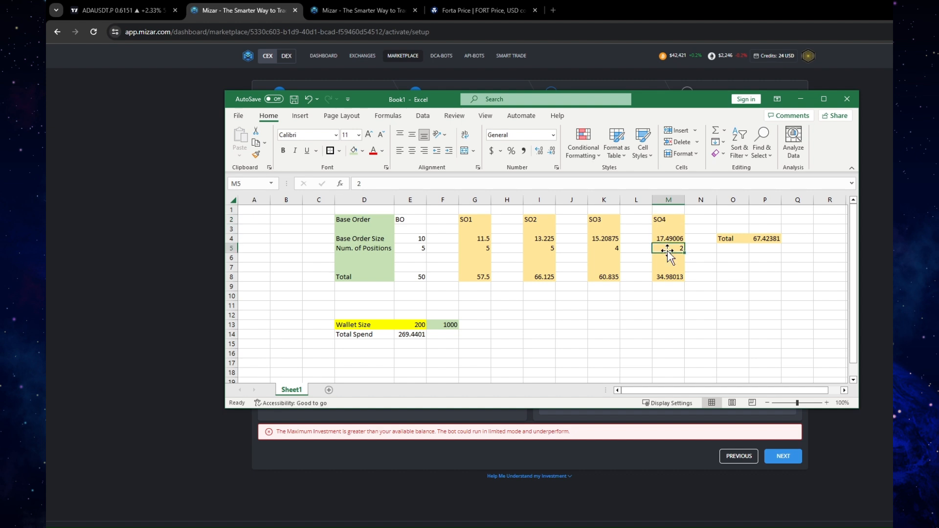
text(0)
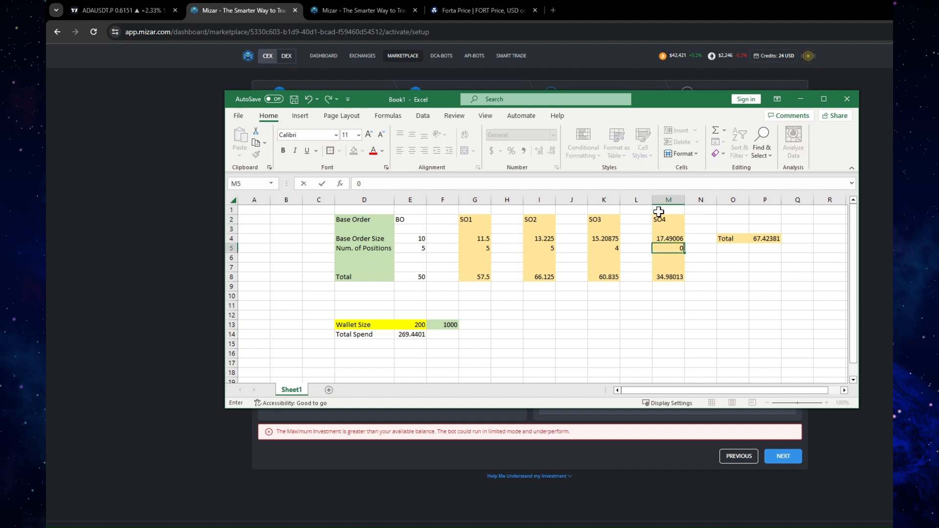
click(644, 335)
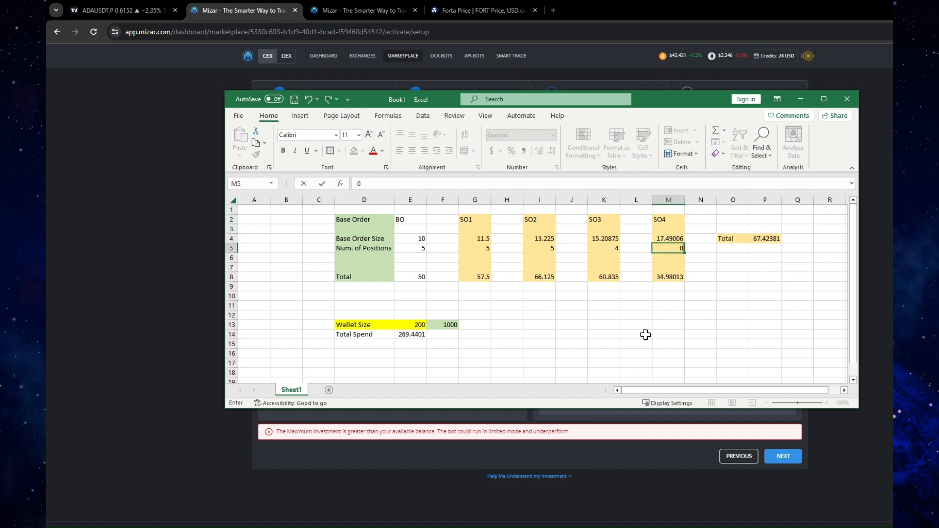
click(611, 248)
text(2)
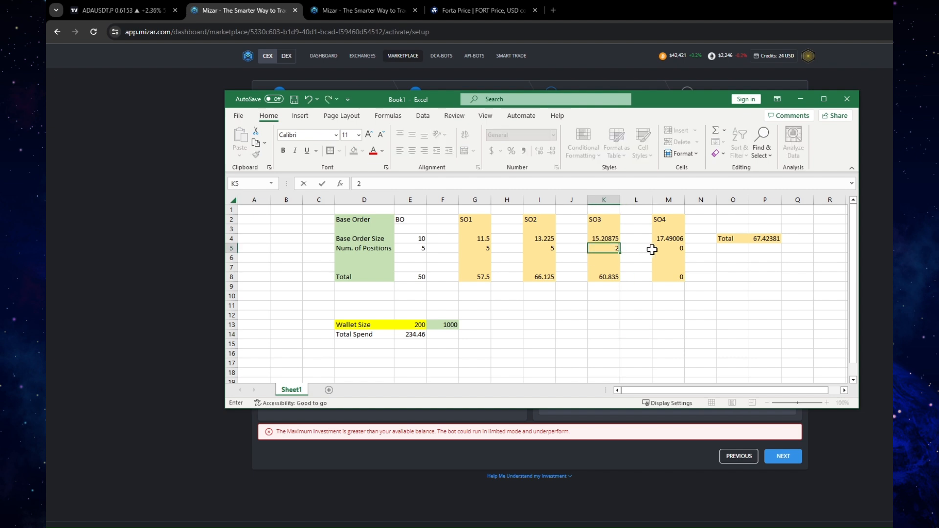
click(678, 305)
click(550, 248)
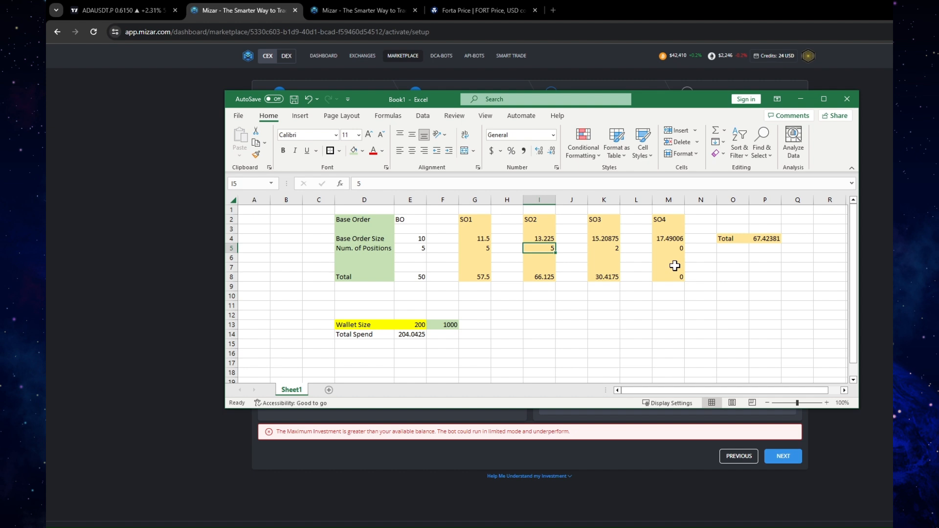
text(3)
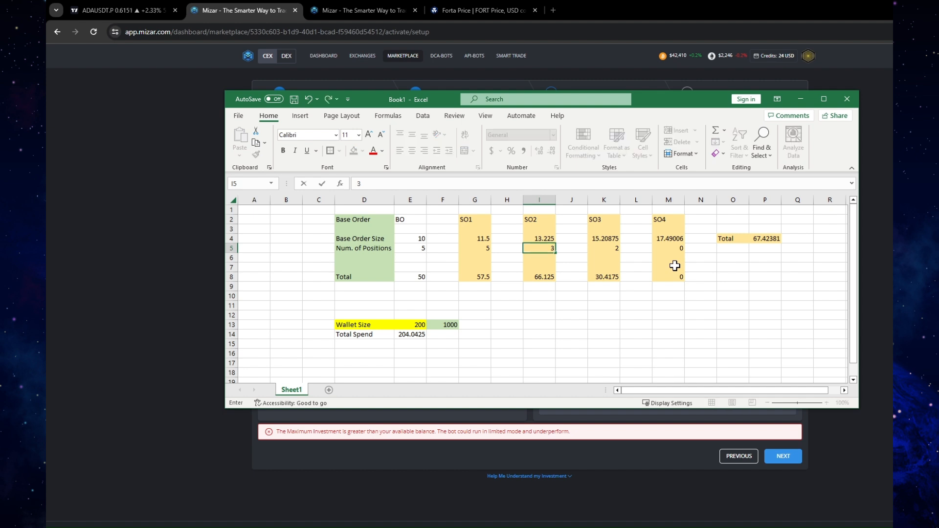
click(614, 317)
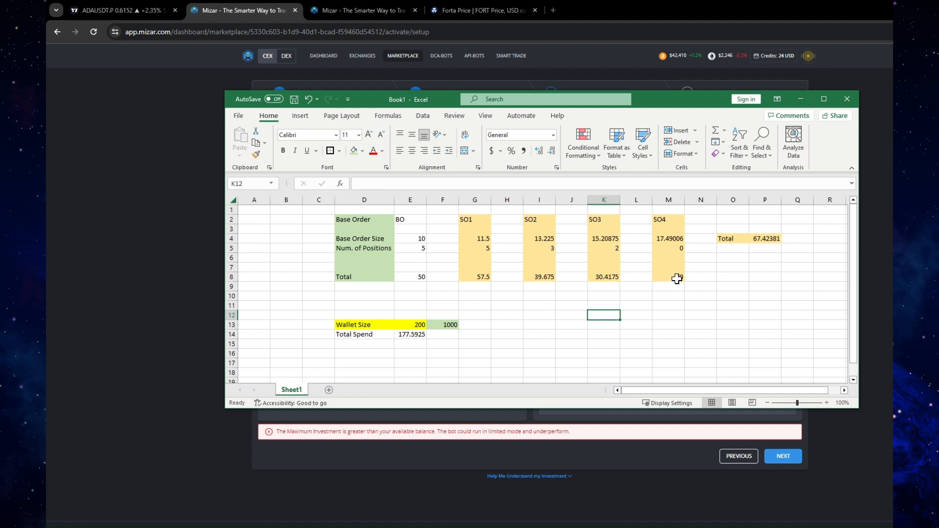
Compare the recalculated Total Spend in row 14 with the wallet sizes in E13 and F13
drag(363, 335, 402, 335)
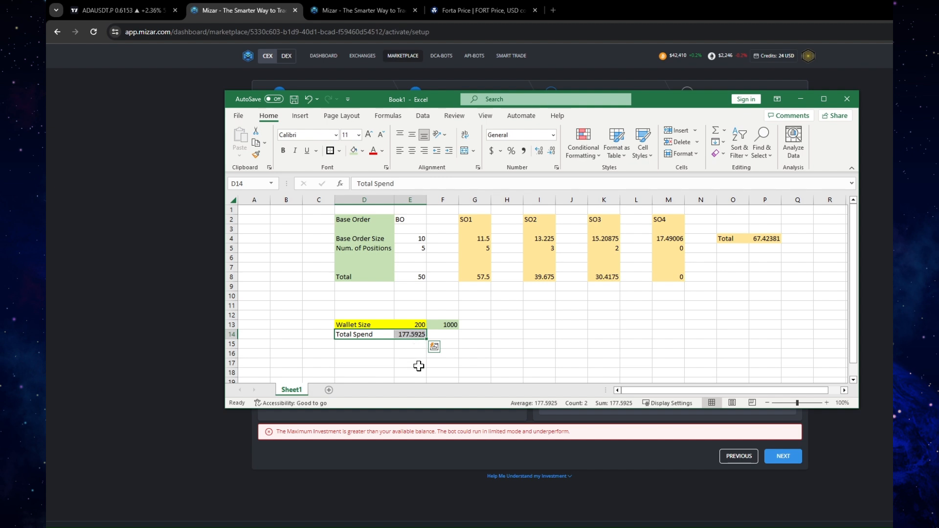
click(417, 325)
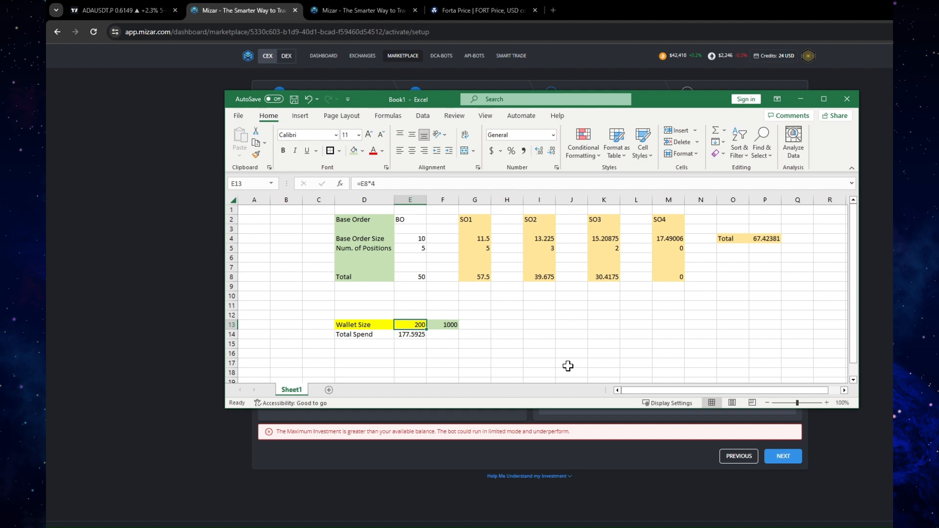
click(450, 324)
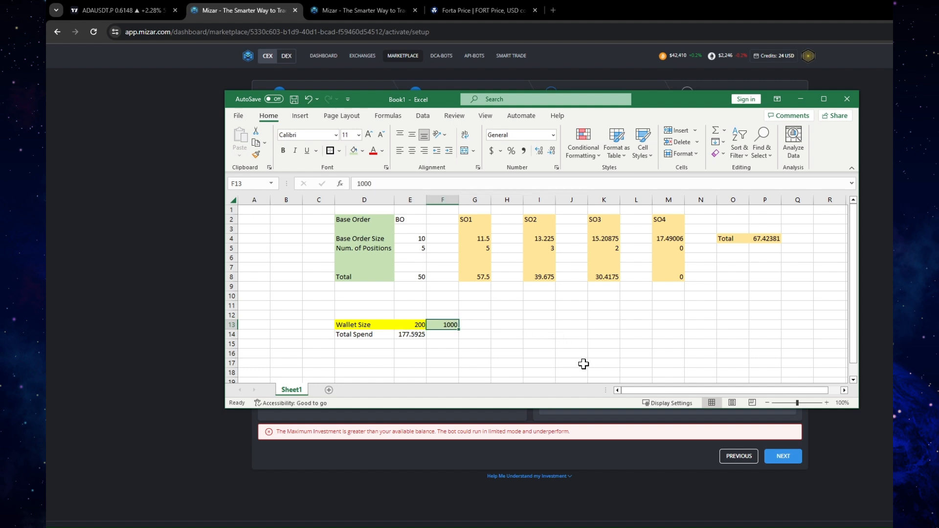
click(443, 334)
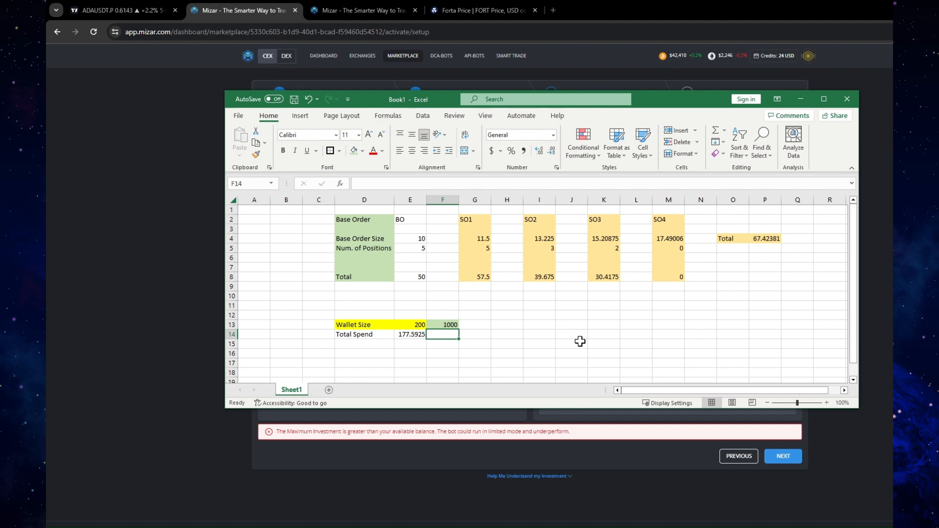
Switch to TradingView's ADAUSDT chart, dismiss the BTCUSDT alert, examine the circled price drop, and return to the Excel workbook
click(144, 10)
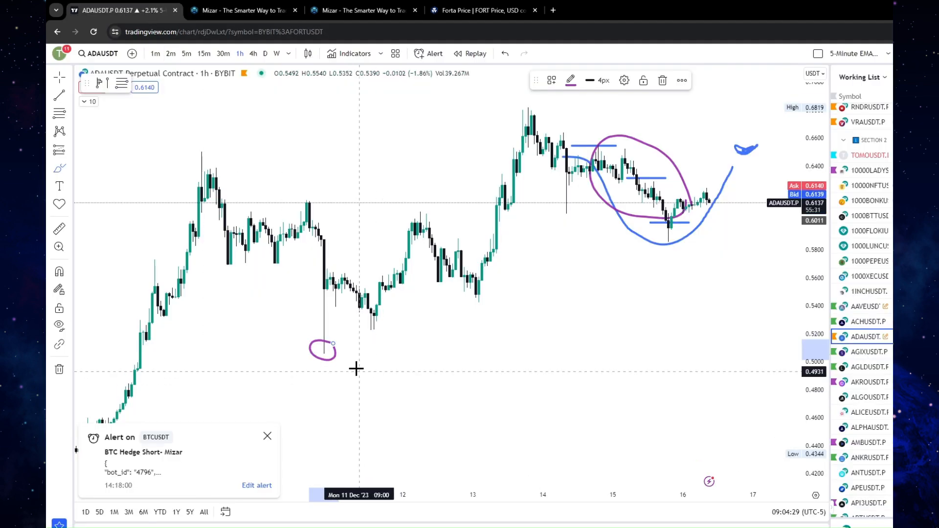
click(267, 436)
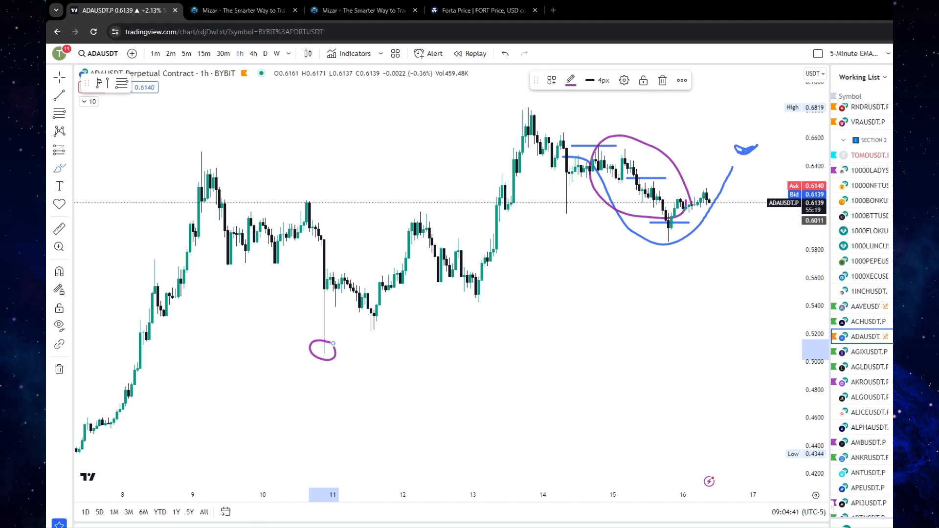
key(alt+Tab)
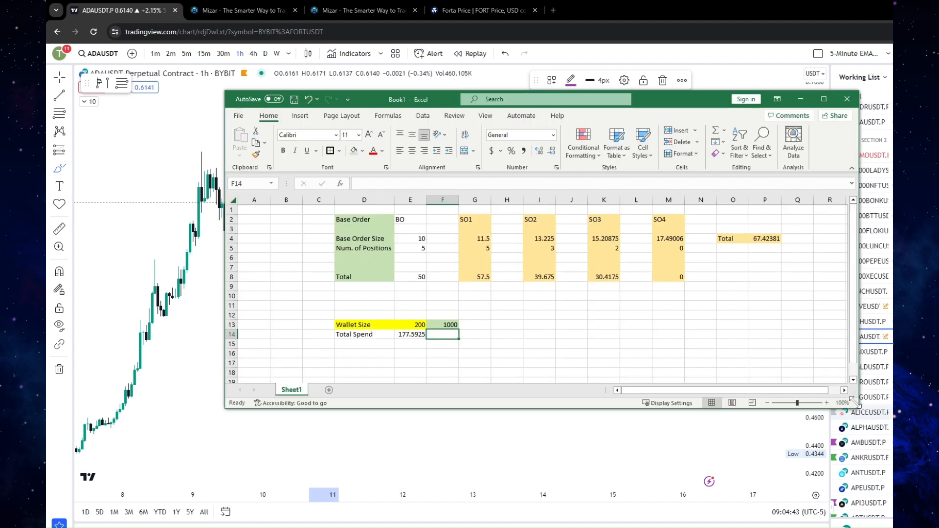
click(554, 323)
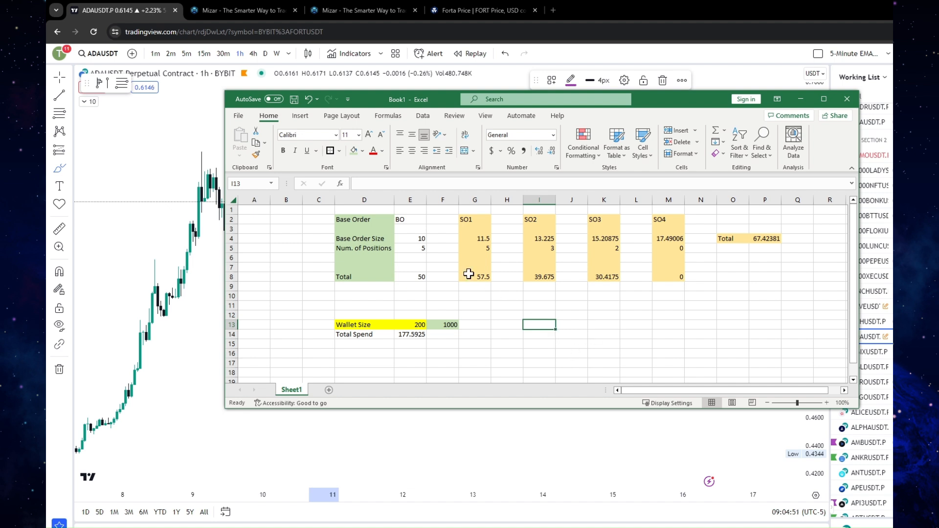
Review the base order's size, number of positions and total in column E
click(413, 239)
key(Delete)
key(Return)
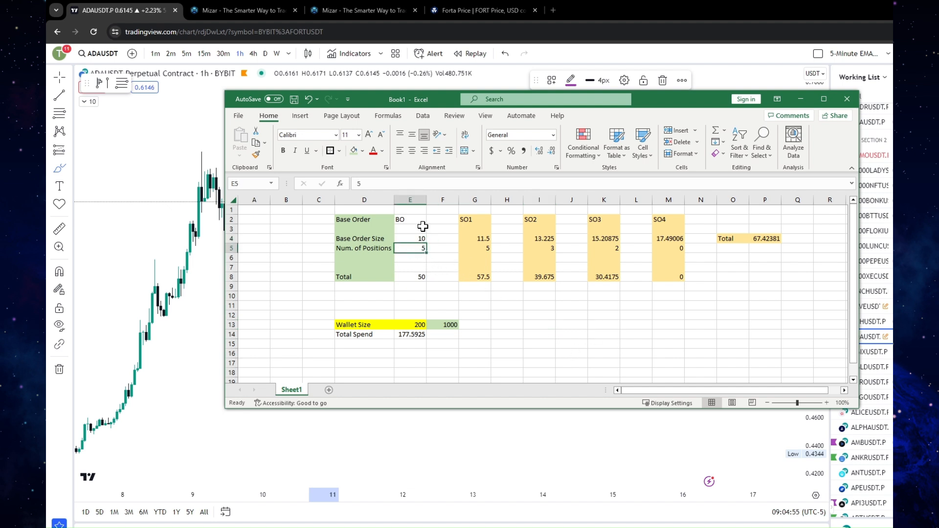
drag(422, 240, 422, 248)
click(419, 275)
Change the wallet size formula in E13 to =E8*5
click(417, 324)
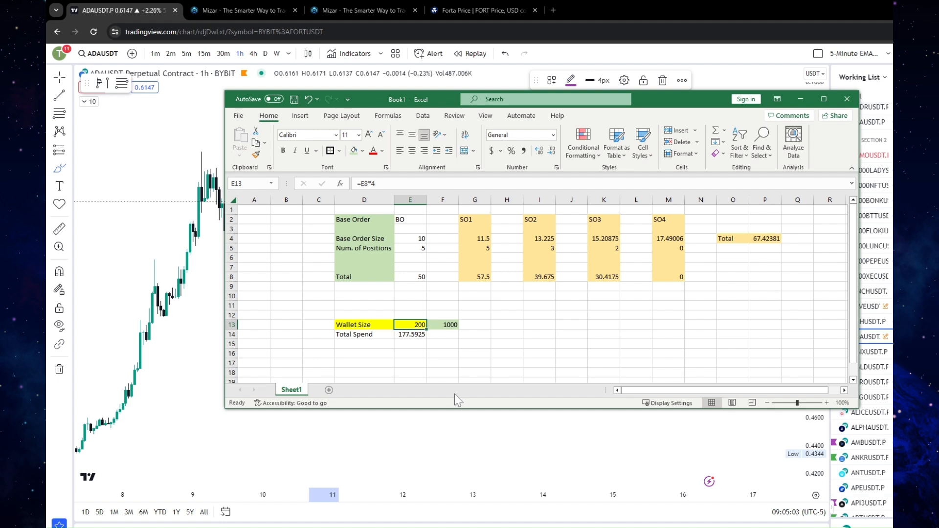
click(379, 184)
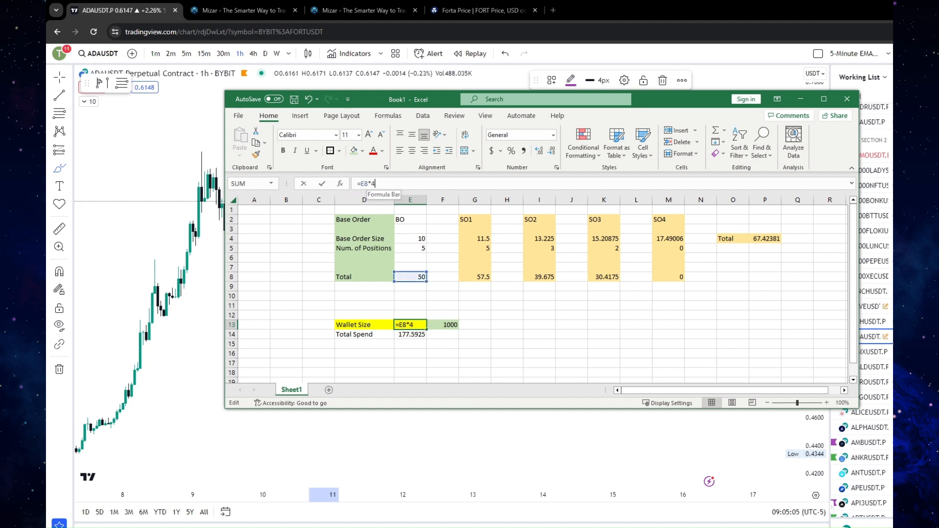
key(BackSpace)
text(5)
key(Return)
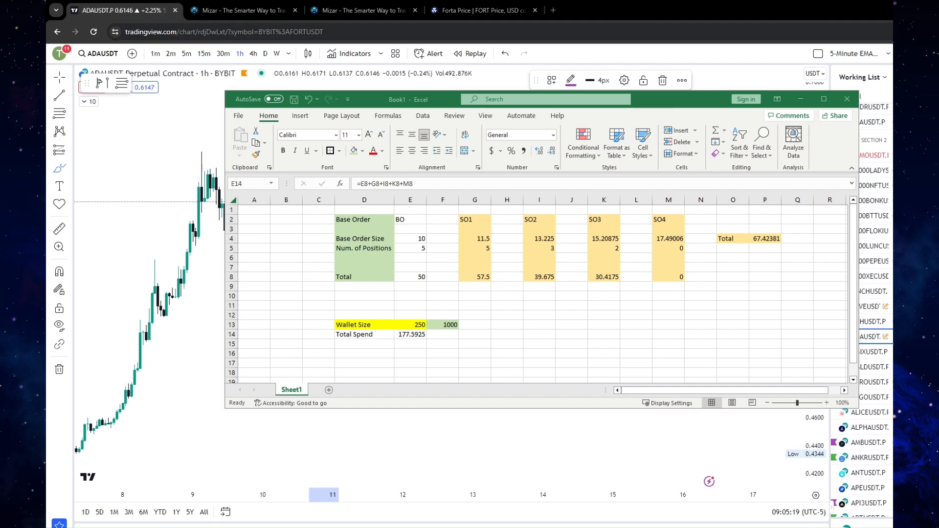
Switch to Mizar's Set-up Investment page, highlight the Expected Investment figure, and bring up the Calculator
click(263, 12)
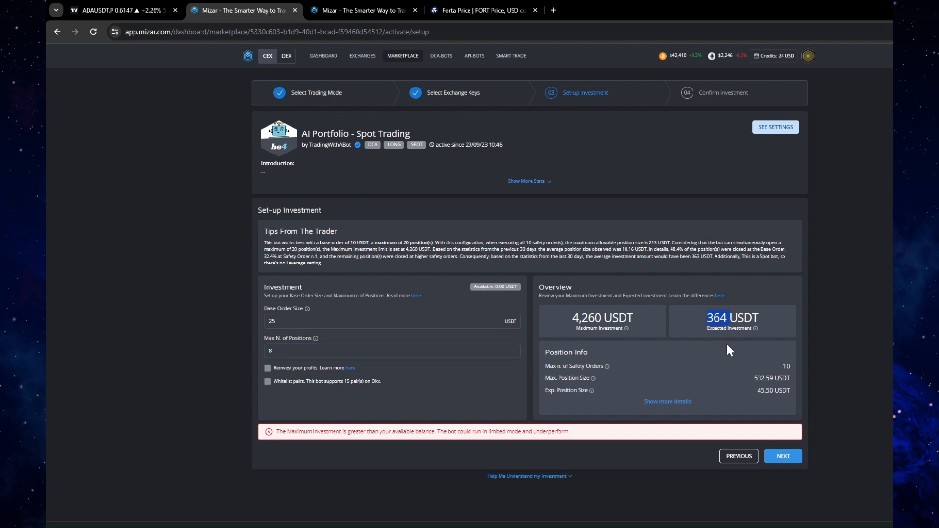
drag(708, 319, 720, 318)
drag(867, 277, 592, 165)
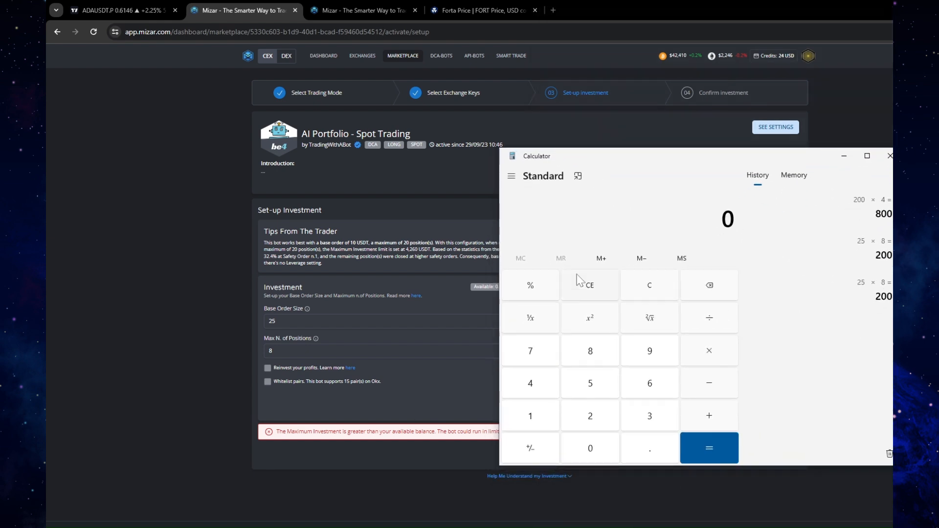
Calculate 25 × 8 and multiply the result by 4 in the Calculator
click(584, 414)
click(617, 384)
click(707, 355)
click(605, 348)
click(692, 439)
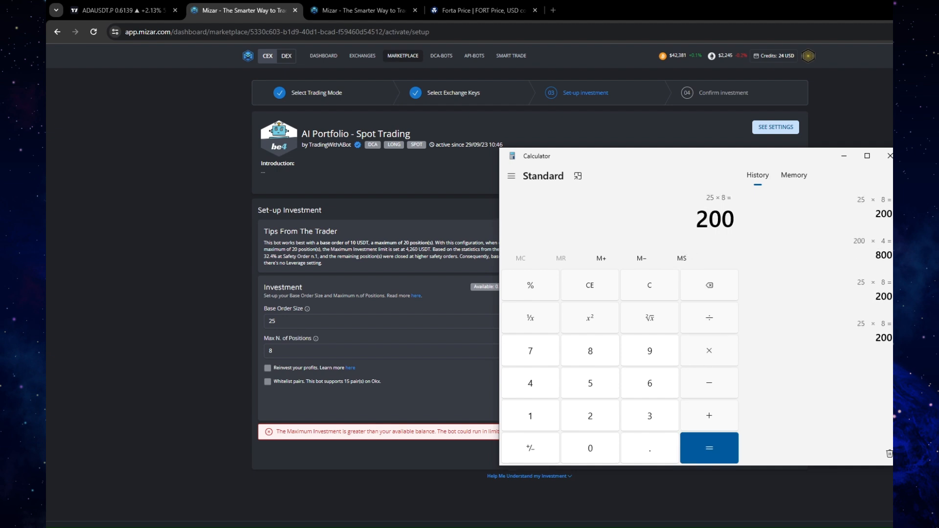
click(714, 351)
click(548, 384)
click(696, 446)
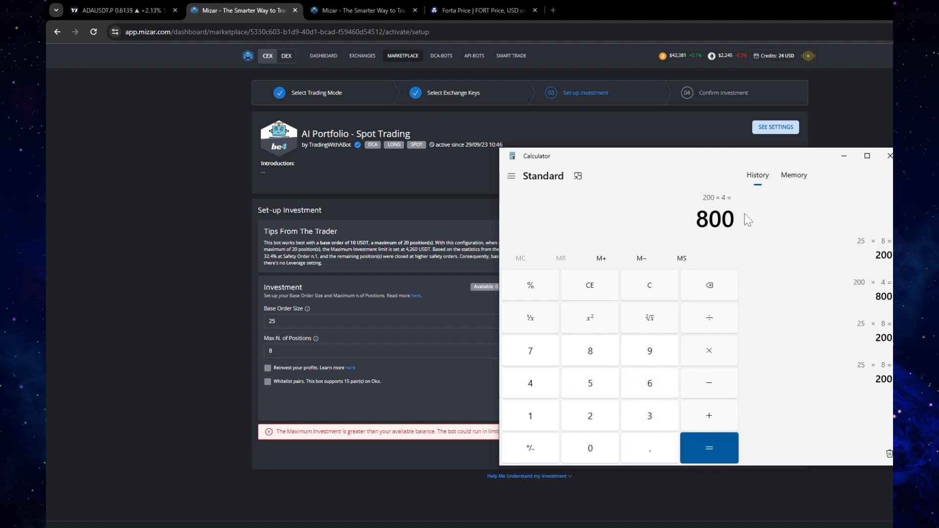
Highlight the Calculator result and move its window aside to compare it with Mizar's Expected Investment
drag(730, 155, 730, 185)
drag(696, 247, 735, 247)
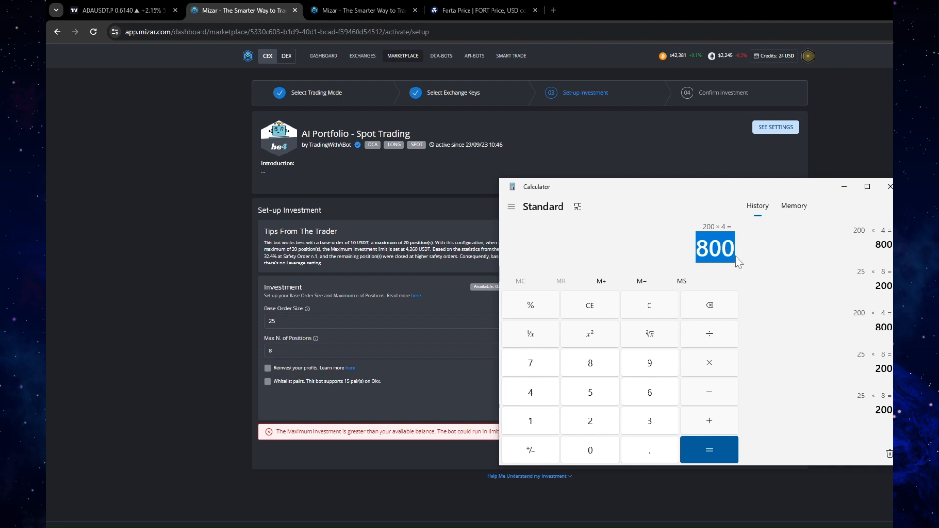
drag(742, 191, 796, 348)
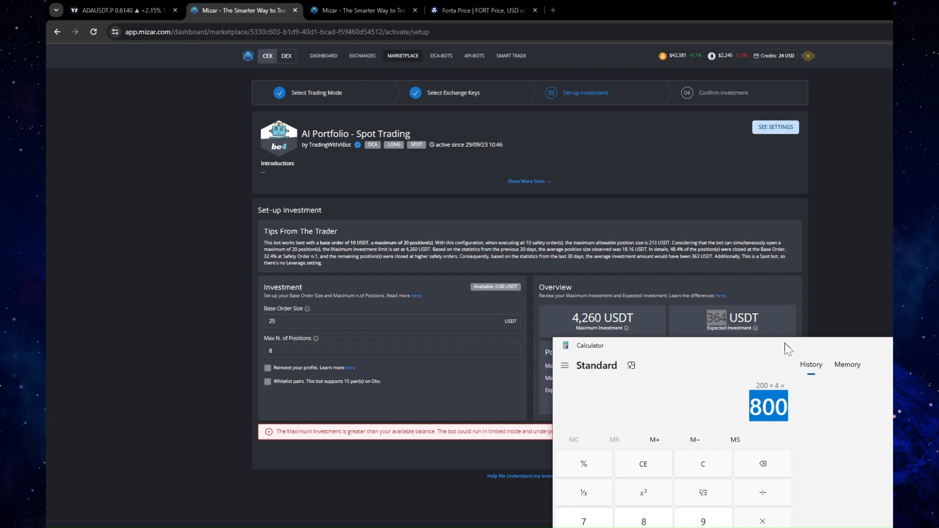
drag(784, 343, 786, 344)
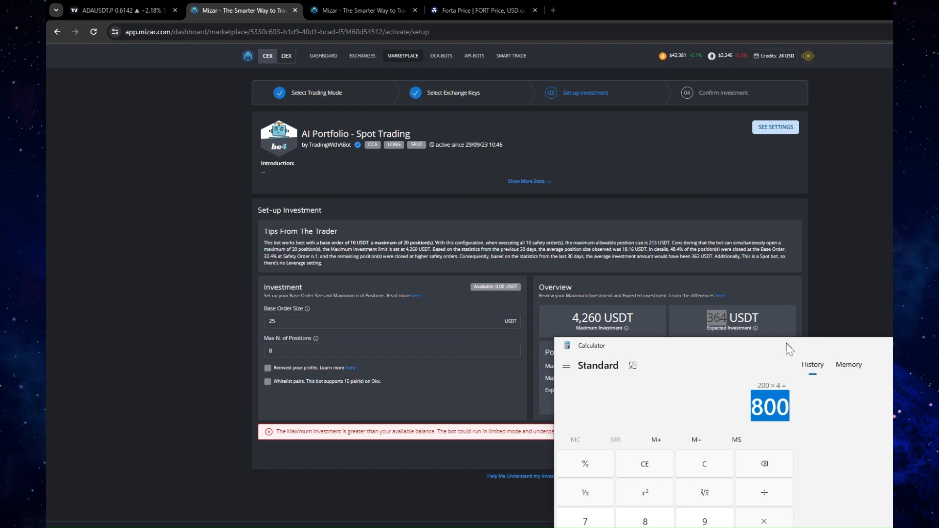
drag(786, 344, 704, 209)
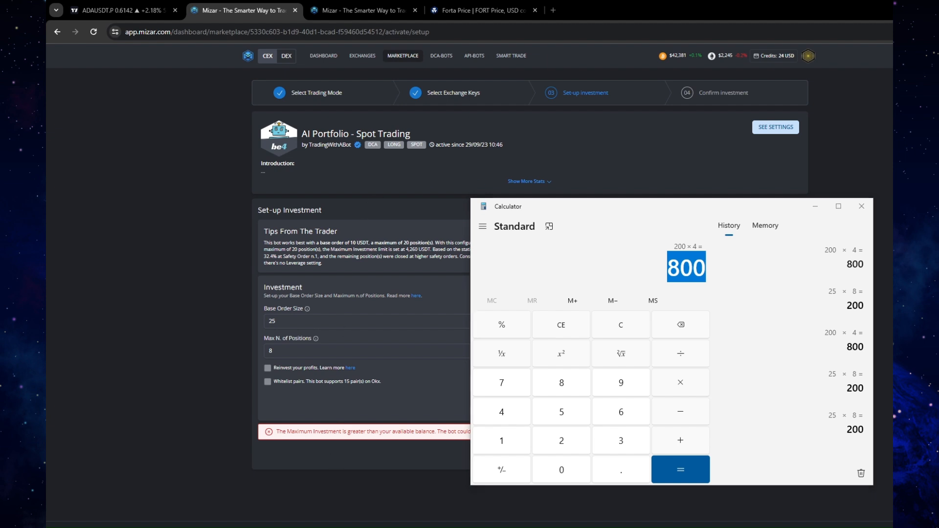
Switch to the Excel workbook to review the wallet size and Total Spend, and return to Mizar's investment set-up page
key(alt+Tab)
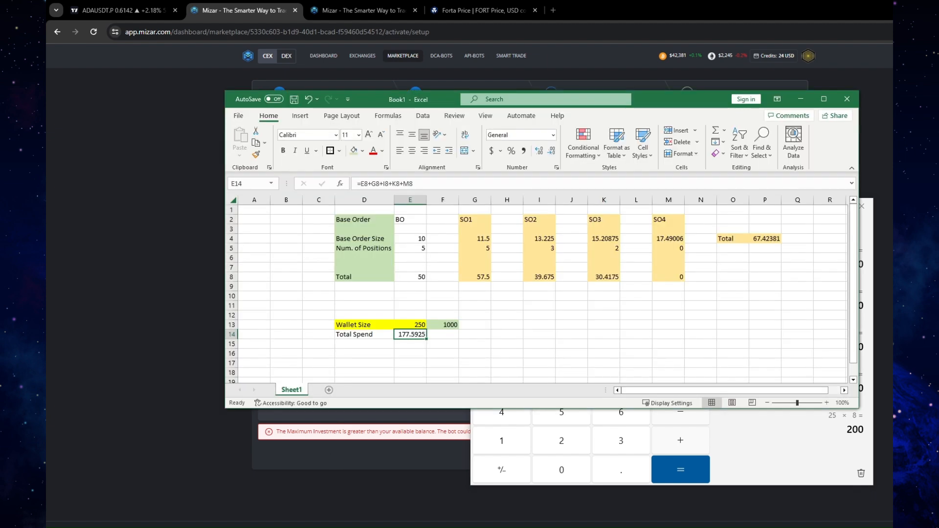
click(622, 335)
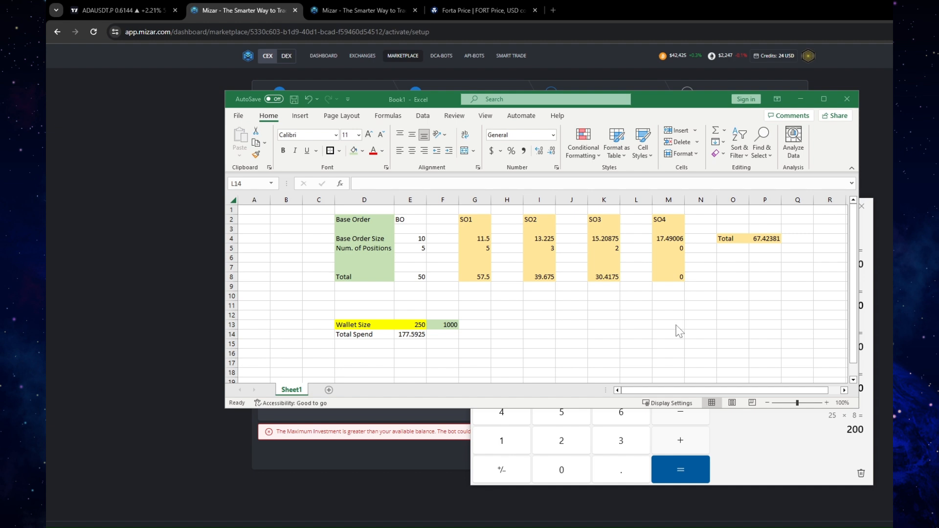
click(133, 283)
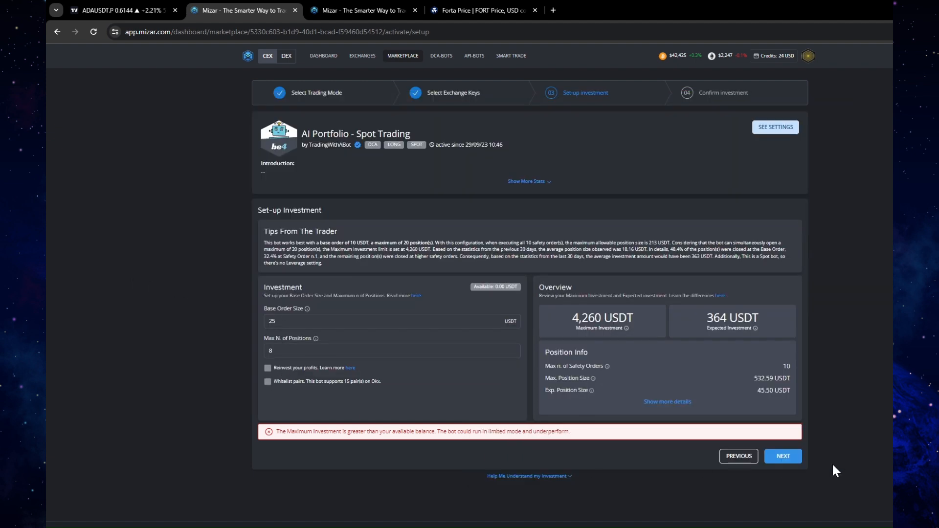
Turn the profit reinvestment option on and off again, and continue to the Confirm Investment stage
click(268, 368)
click(268, 369)
click(781, 455)
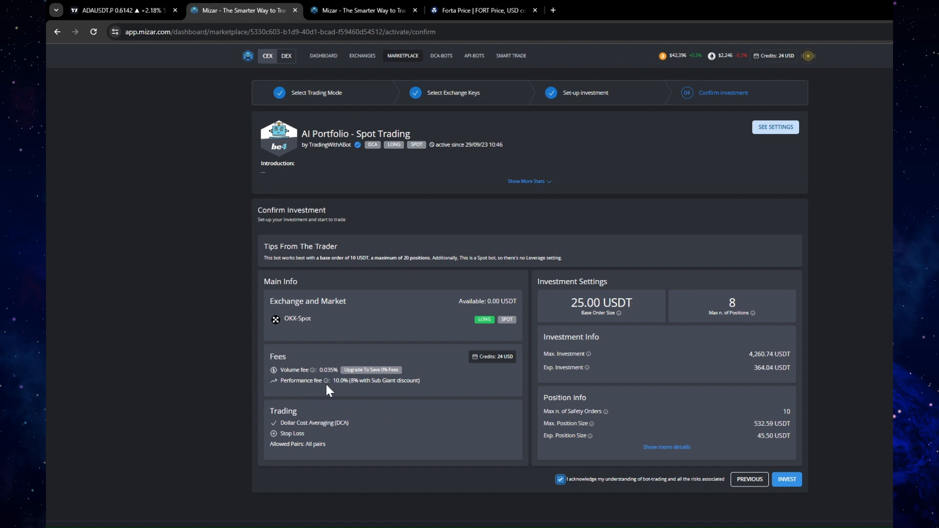
Examine the volume fee and performance fee under Fees on the Confirm Investment page
drag(280, 372, 304, 373)
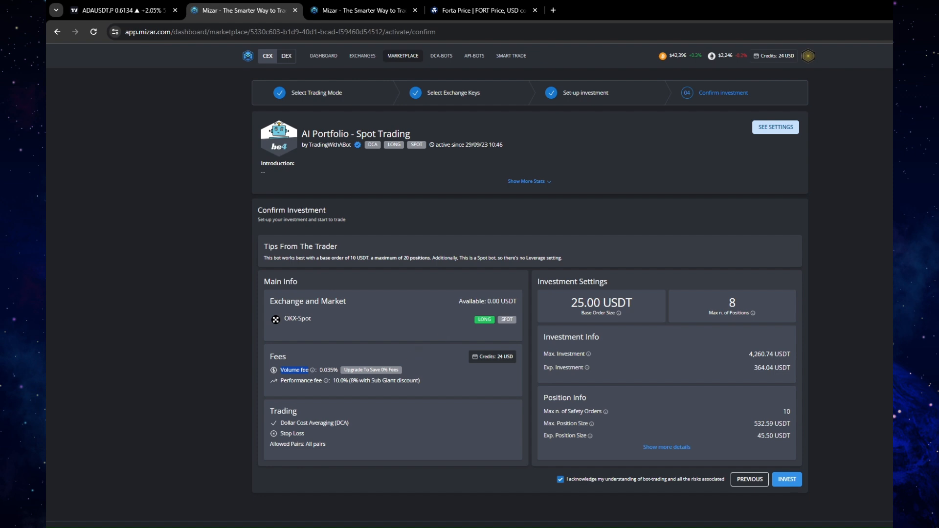
double_click(326, 370)
click(289, 377)
drag(281, 381, 313, 381)
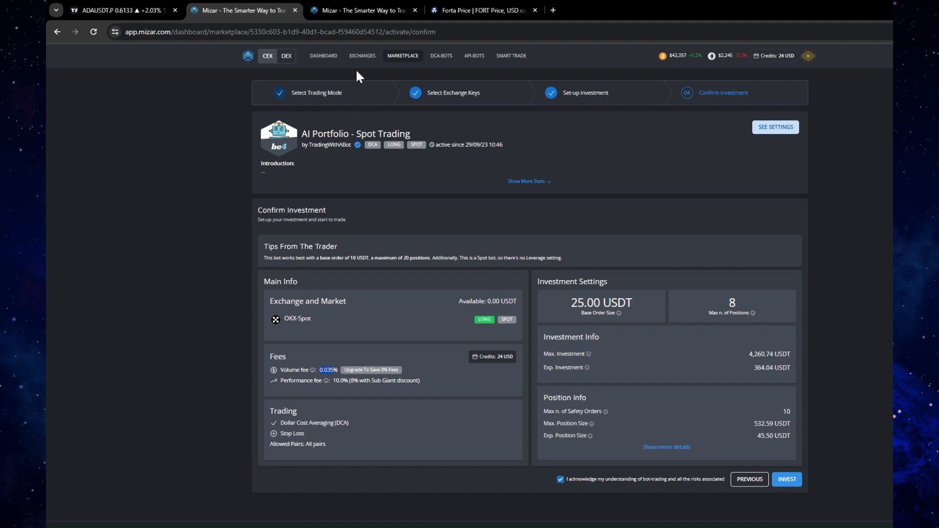
Switch to the AI Portfolio - Spot Trading performance page and review the bot's closed positions
click(354, 9)
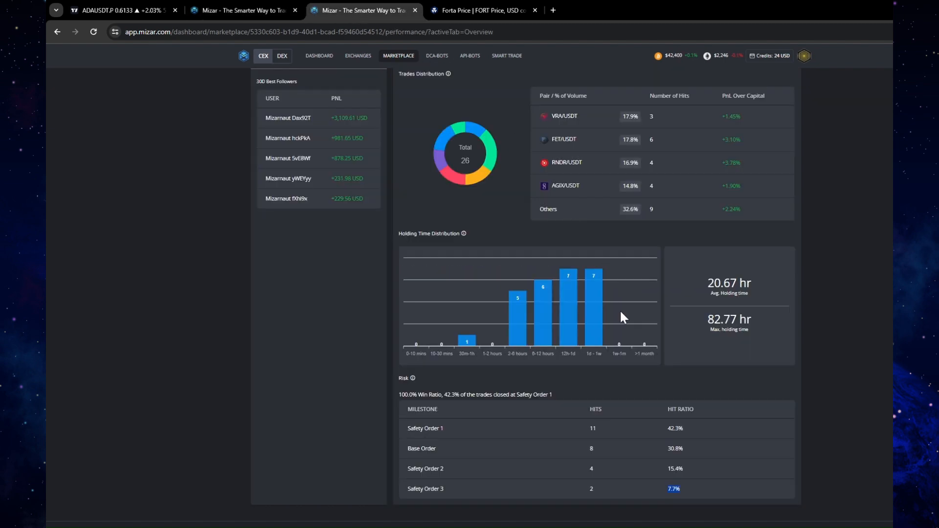
scroll(617, 309, up, 6)
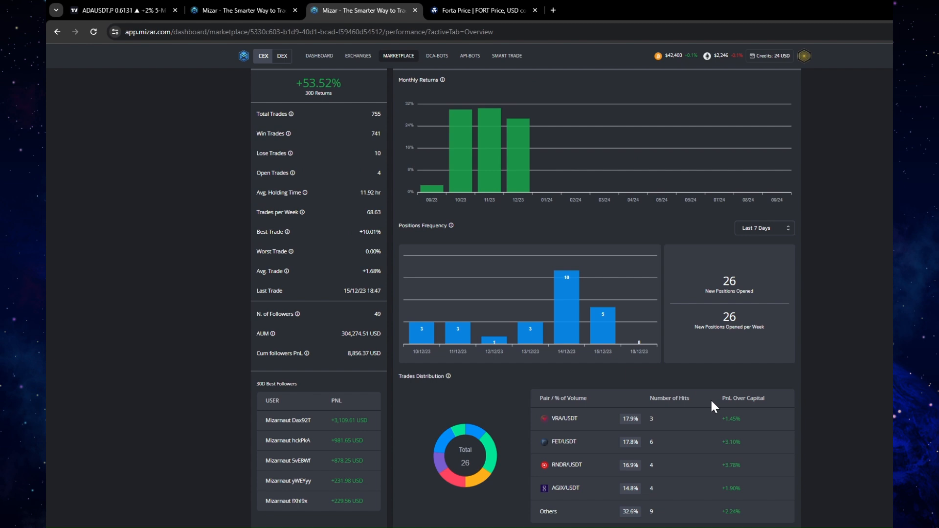
scroll(711, 401, up, 2)
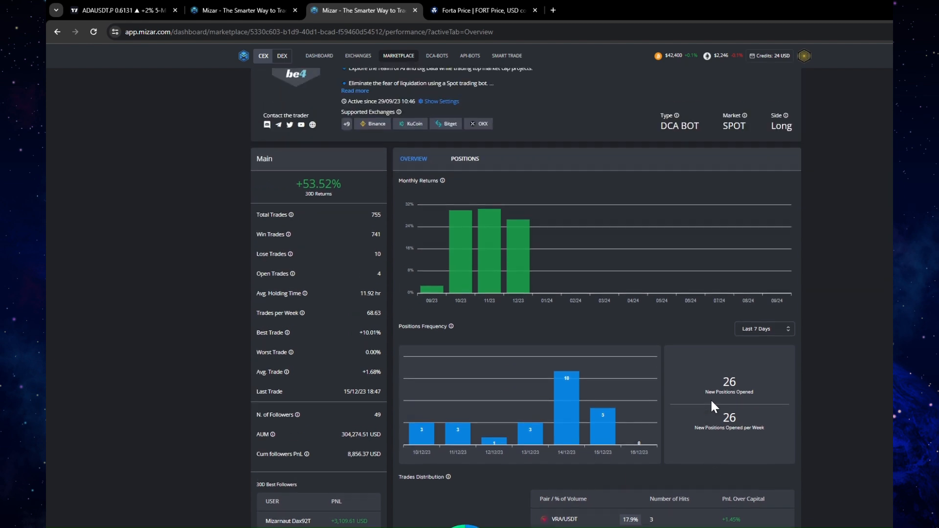
click(467, 160)
click(462, 189)
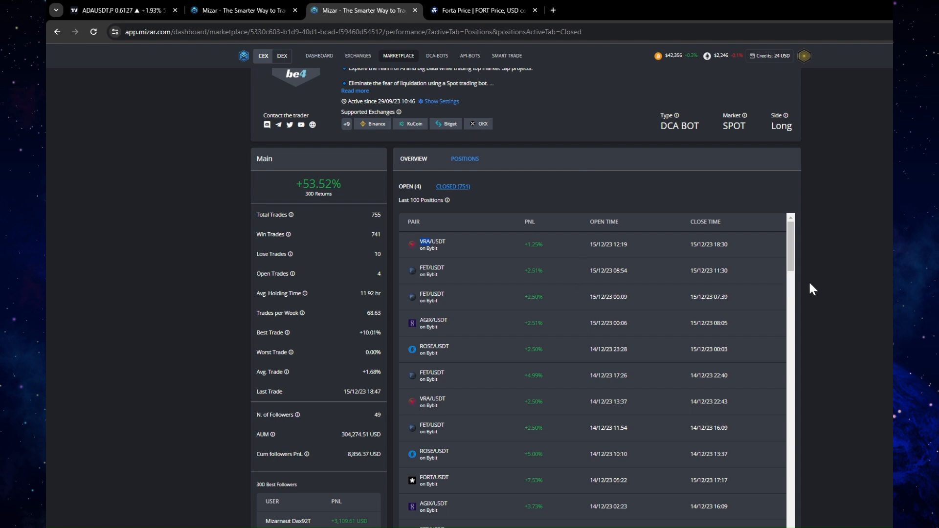
Return to the bot's performance overview and examine Monthly Returns, Positions Frequency, Trades Distribution and Holding Time Distribution
click(414, 159)
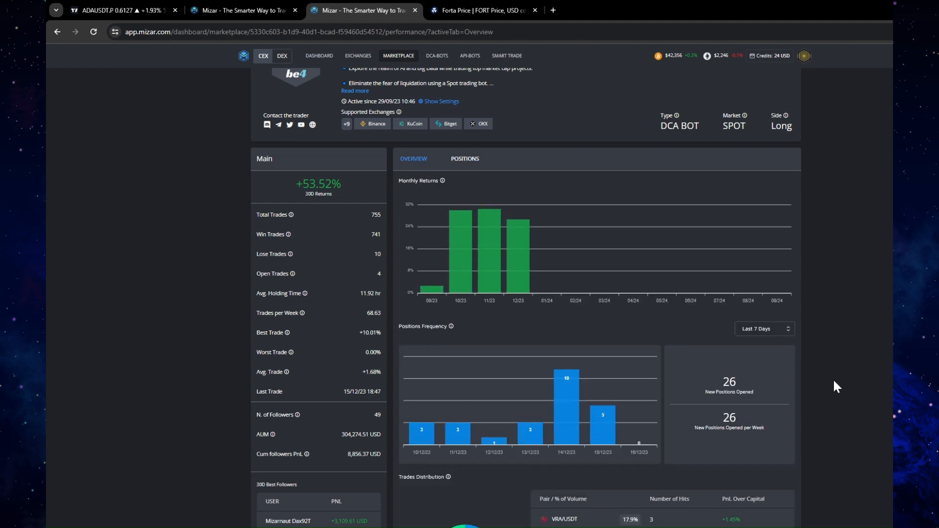
scroll(834, 384, down, 1)
scroll(834, 382, down, 4)
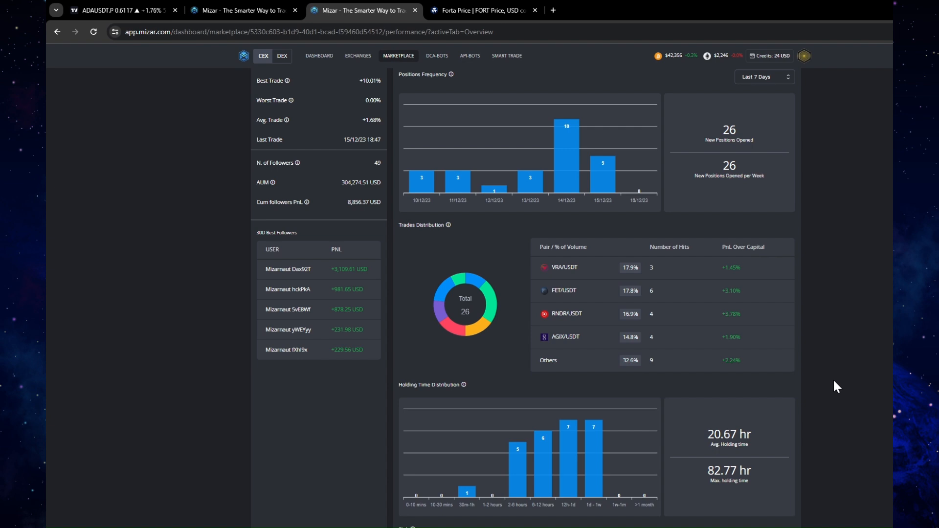
scroll(834, 382, down, 1)
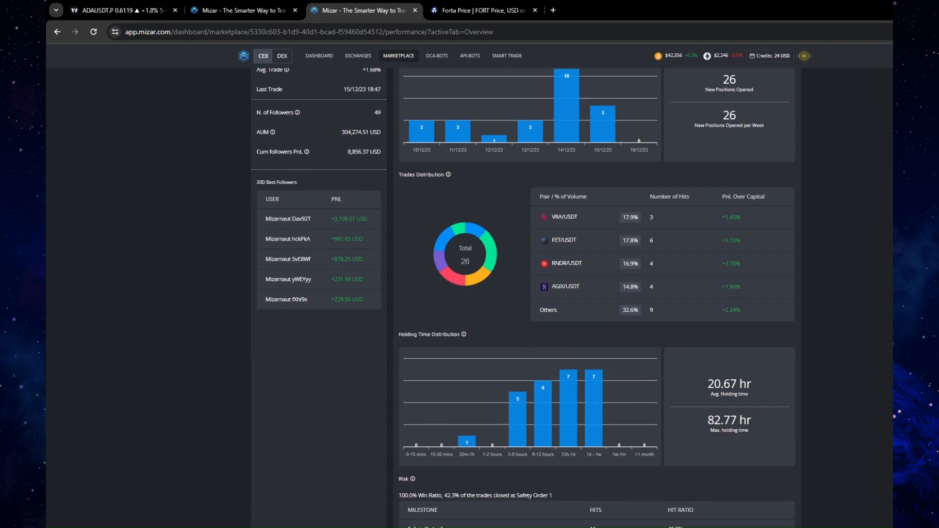
mouse_move(462, 337)
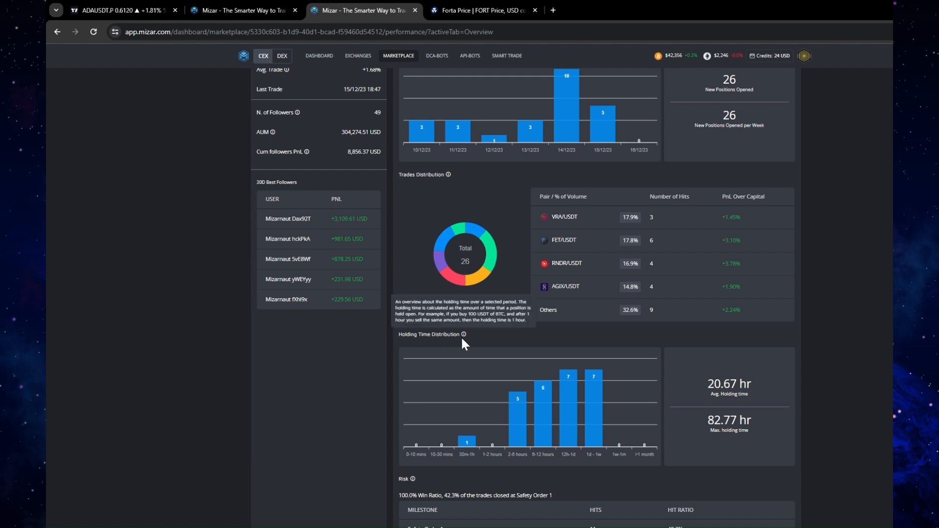
scroll(538, 352, up, 3)
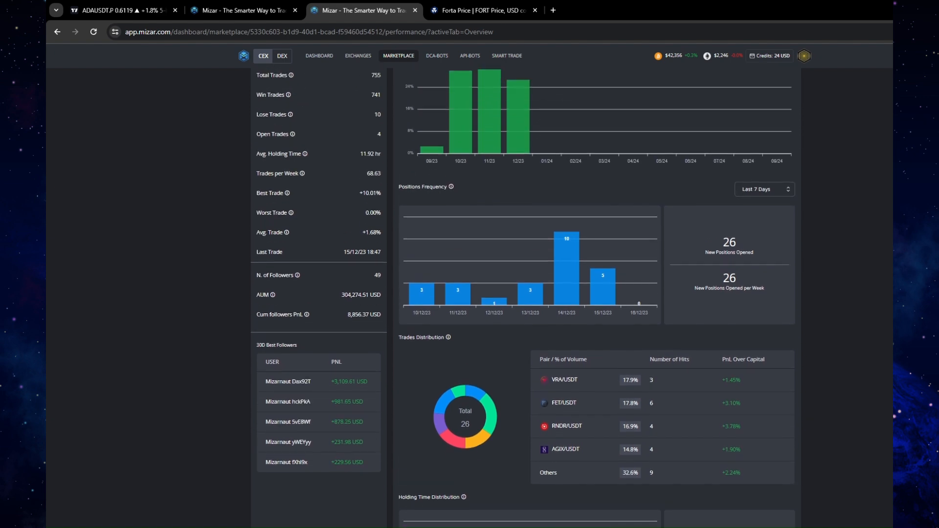
scroll(526, 299, up, 2)
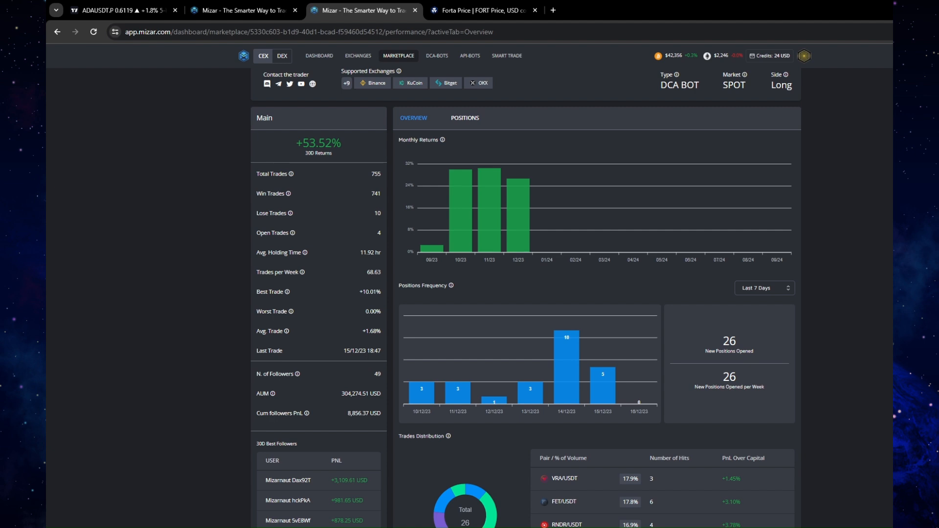
scroll(525, 298, down, 2)
scroll(523, 298, down, 3)
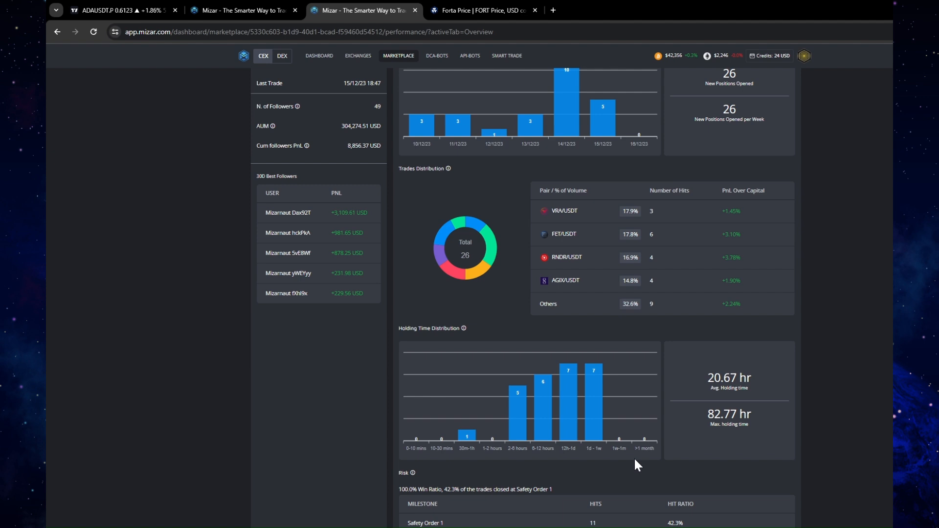
mouse_move(586, 436)
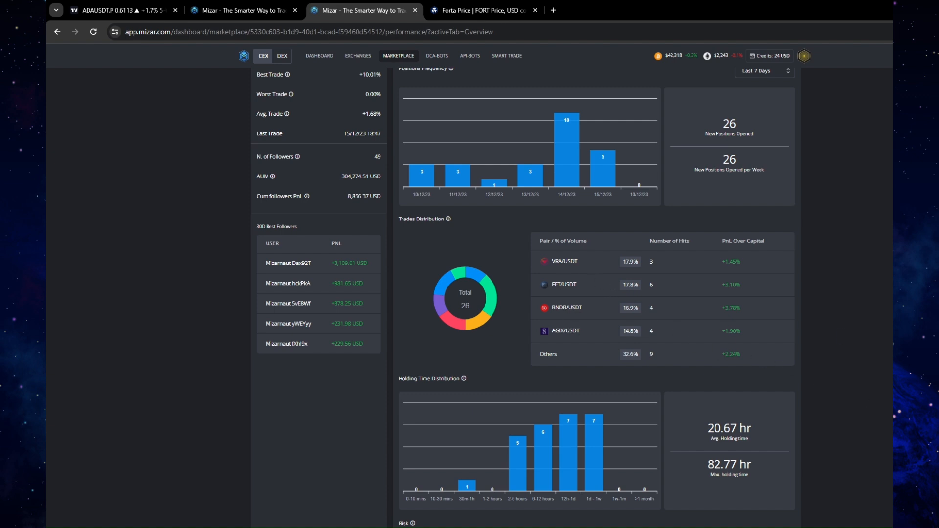
Open the bot's settings, highlight the Safety Orders Volume Scale and its value, and close the settings
scroll(523, 298, up, 3)
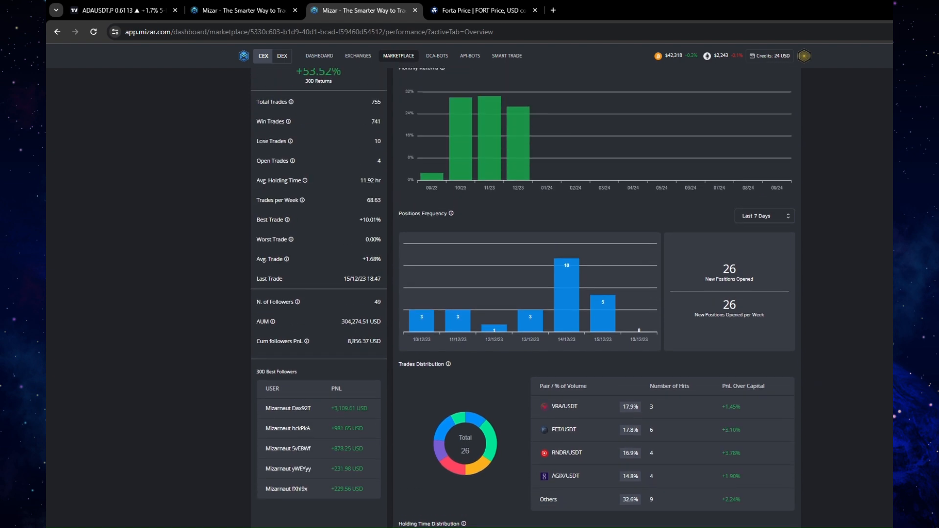
scroll(526, 299, up, 4)
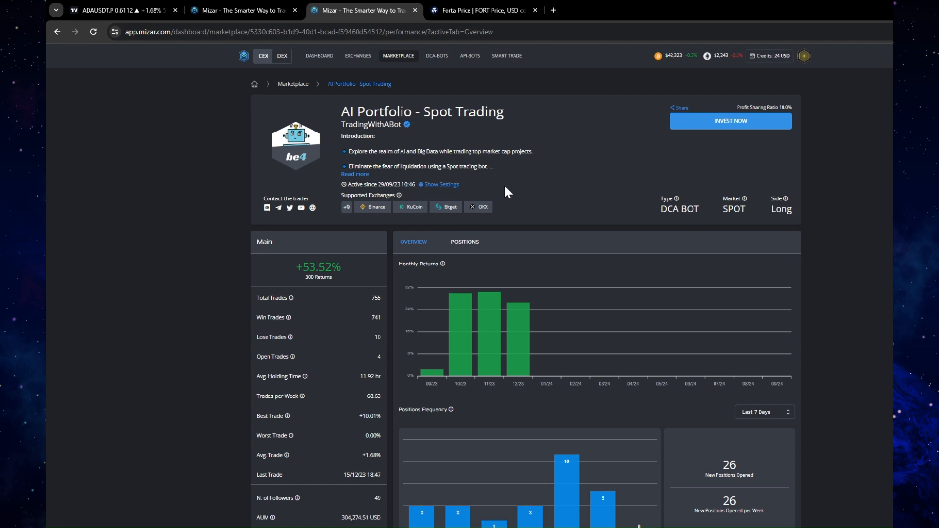
click(450, 184)
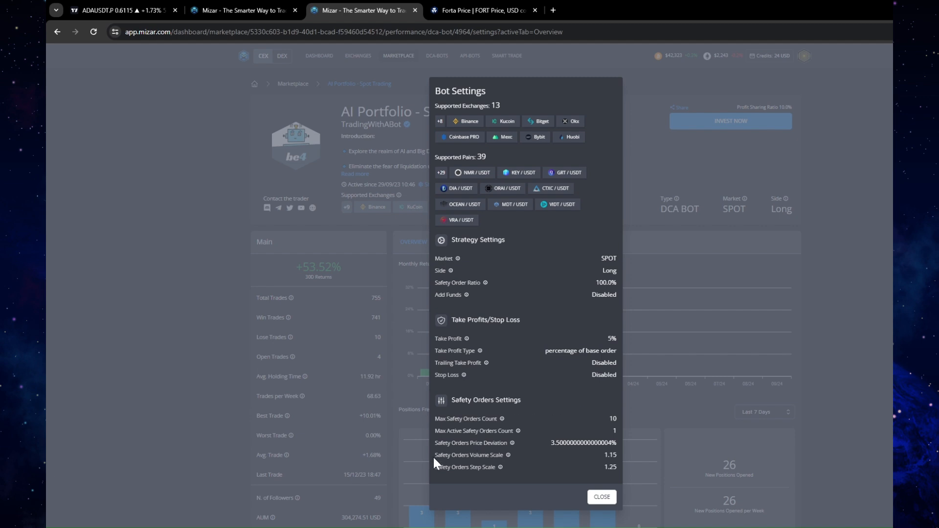
double_click(497, 456)
drag(600, 458, 615, 461)
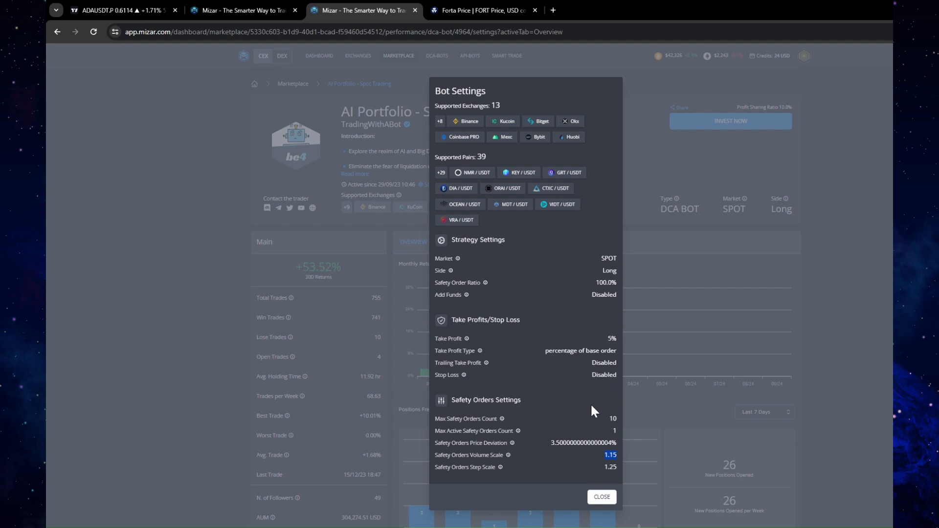
click(609, 495)
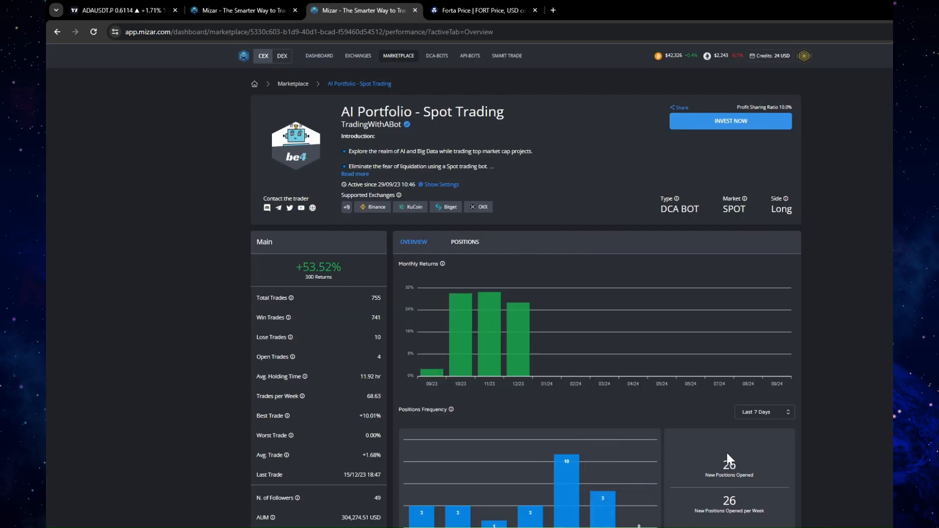